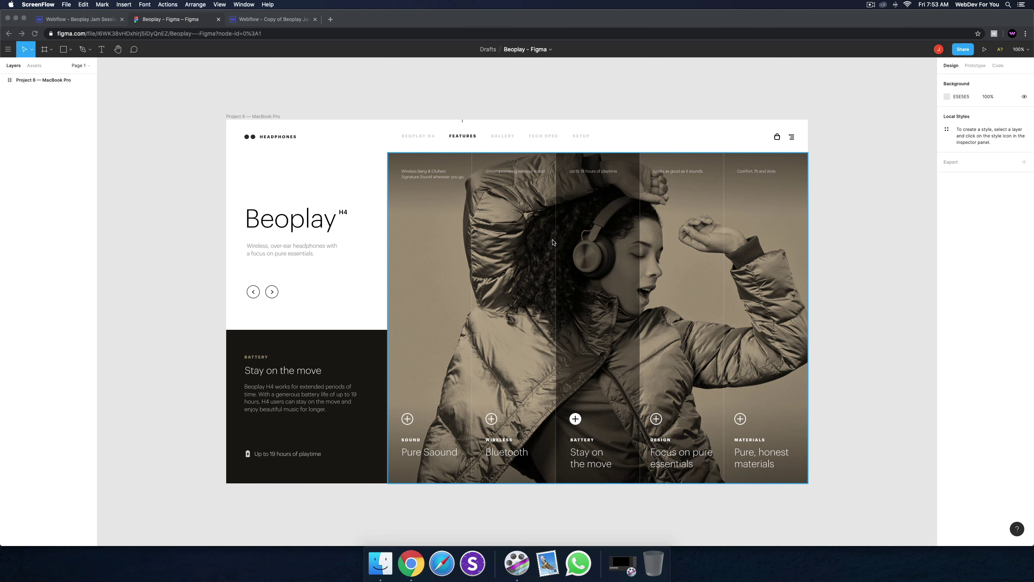
Step: Switch to the Webflow project for the Beoplay Jam Session and open its published webflow.io site
{"action": "left_click", "coordinate": [93, 23]}
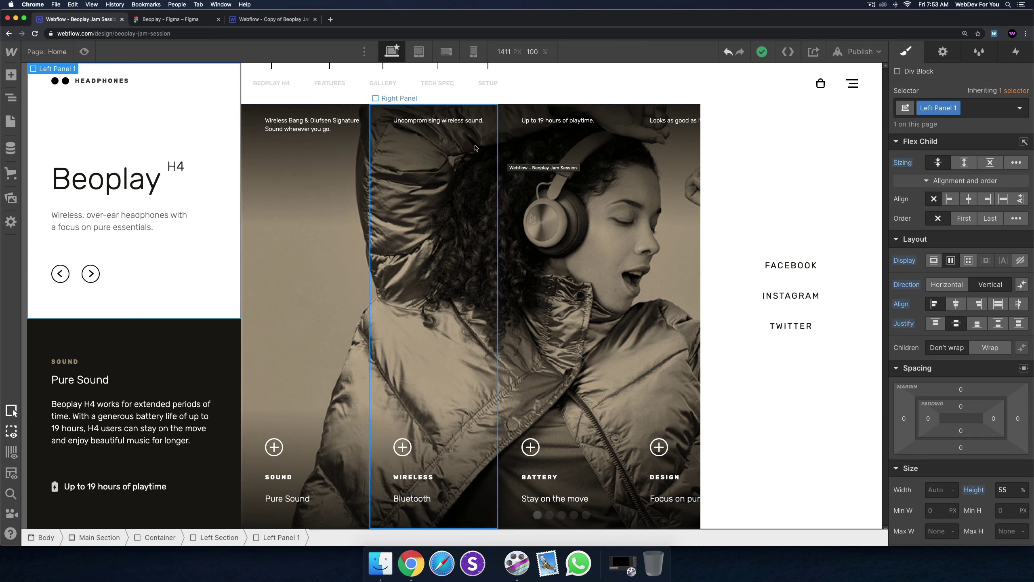
{"action": "left_click", "coordinate": [861, 51]}
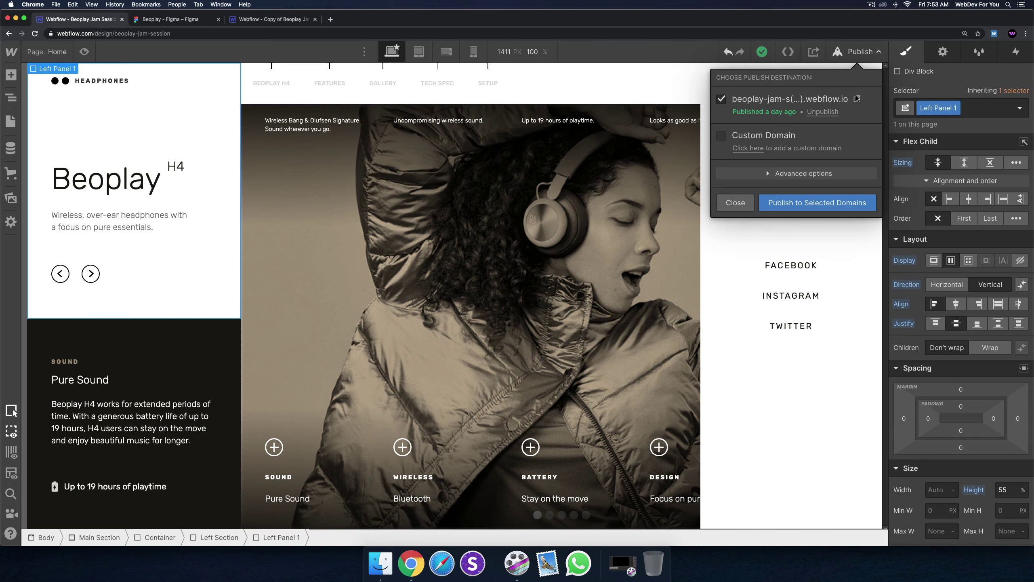
{"action": "left_click", "coordinate": [857, 99]}
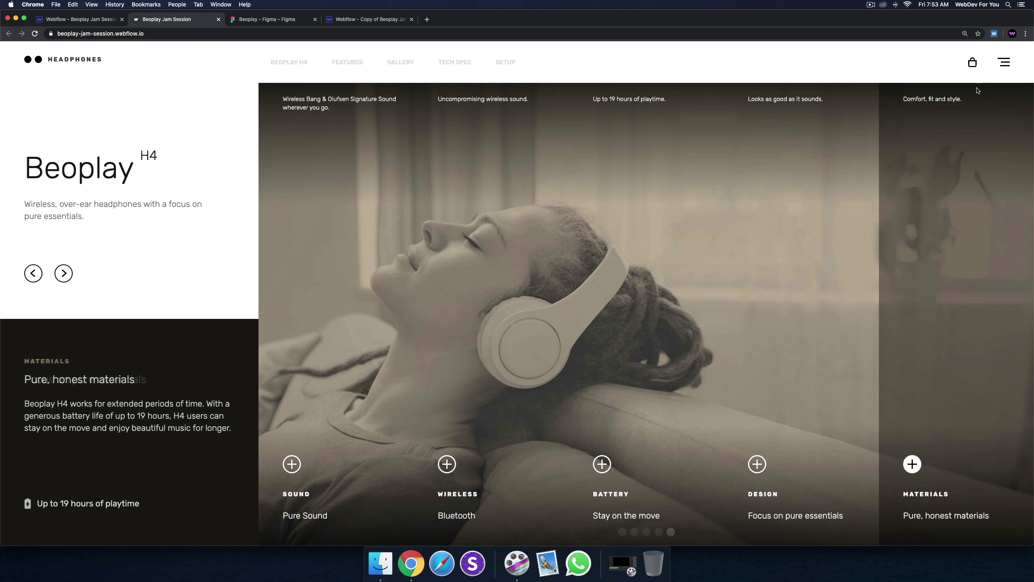
Step: Test opening and closing the side menu and the shopping cart on the published site
{"action": "left_click", "coordinate": [1002, 63]}
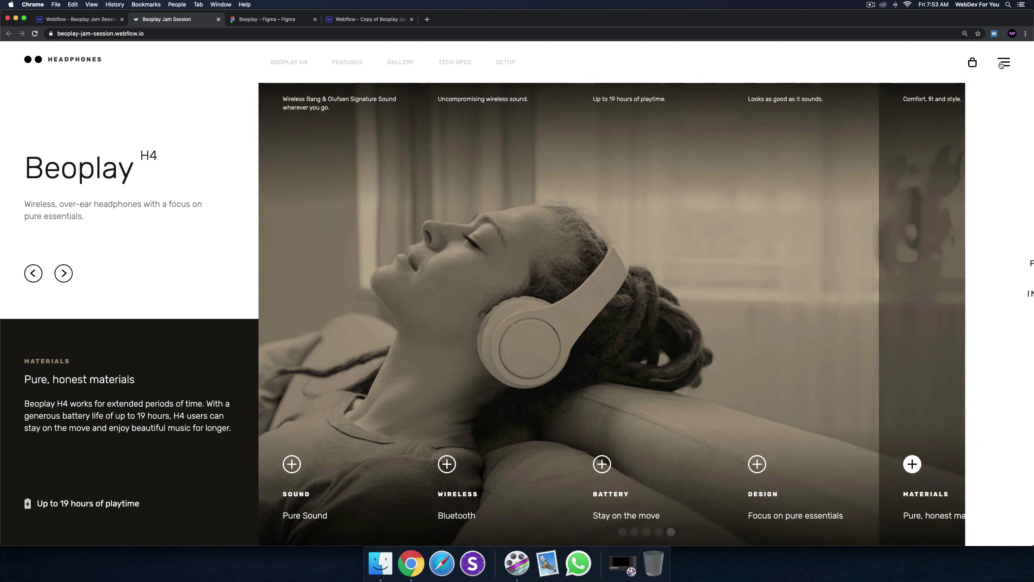
{"action": "left_click", "coordinate": [1003, 64]}
{"action": "left_click", "coordinate": [1004, 64]}
{"action": "left_click", "coordinate": [1005, 64]}
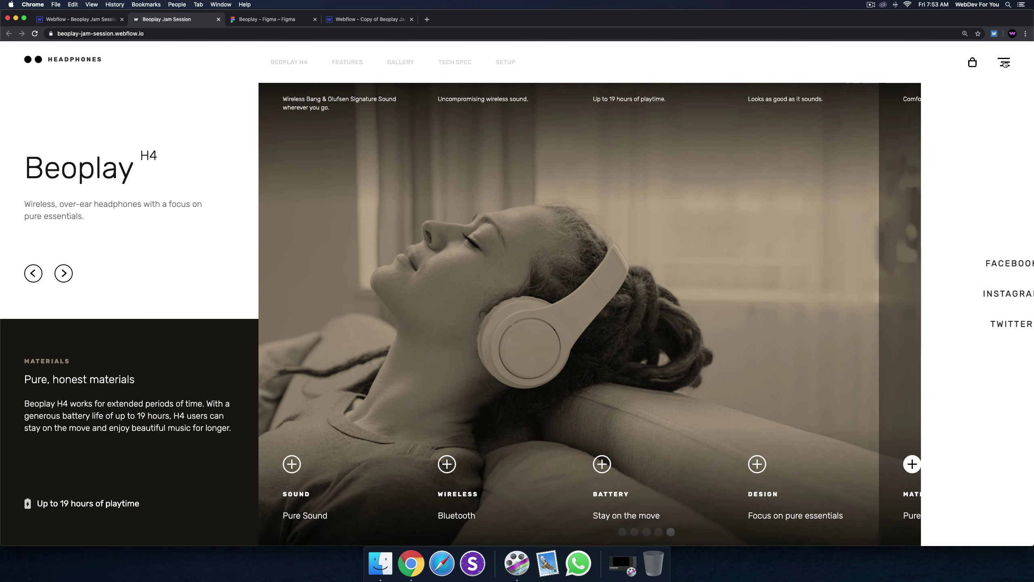
{"action": "left_click", "coordinate": [973, 63]}
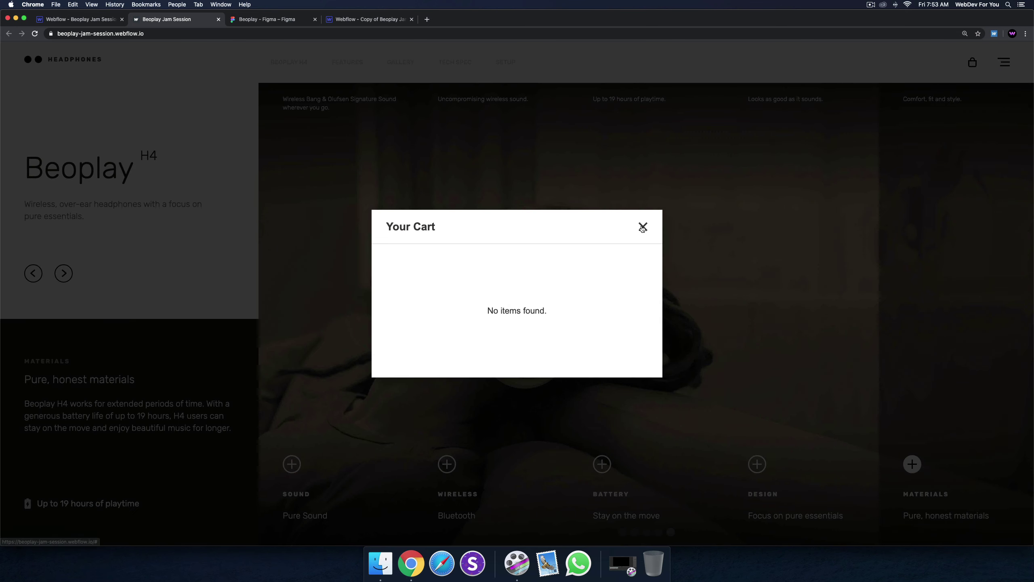
{"action": "left_click", "coordinate": [642, 228]}
Step: Advance through the published site's feature slides with the next arrow
{"action": "left_click", "coordinate": [64, 274]}
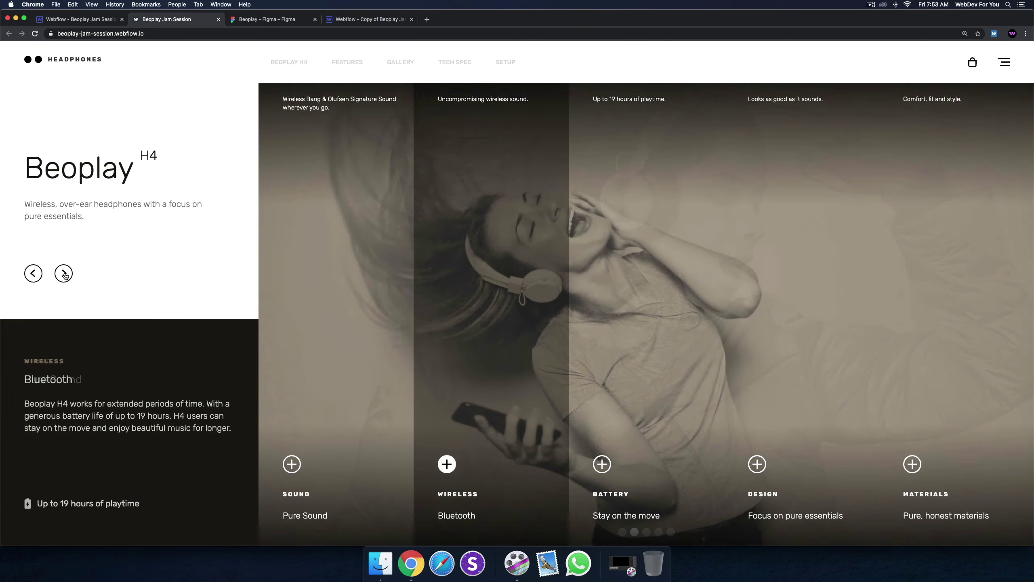
{"action": "left_click", "coordinate": [64, 274]}
{"action": "left_click", "coordinate": [64, 274]}
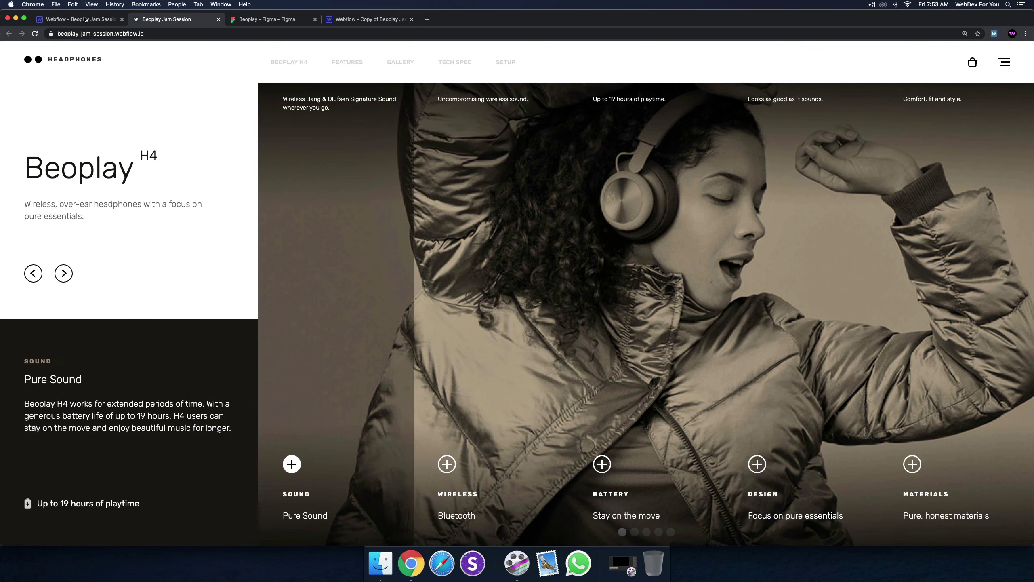
Step: Return to the Webflow Designer and examine the page at the tablet, mobile landscape and mobile portrait breakpoints
{"action": "left_click", "coordinate": [84, 18]}
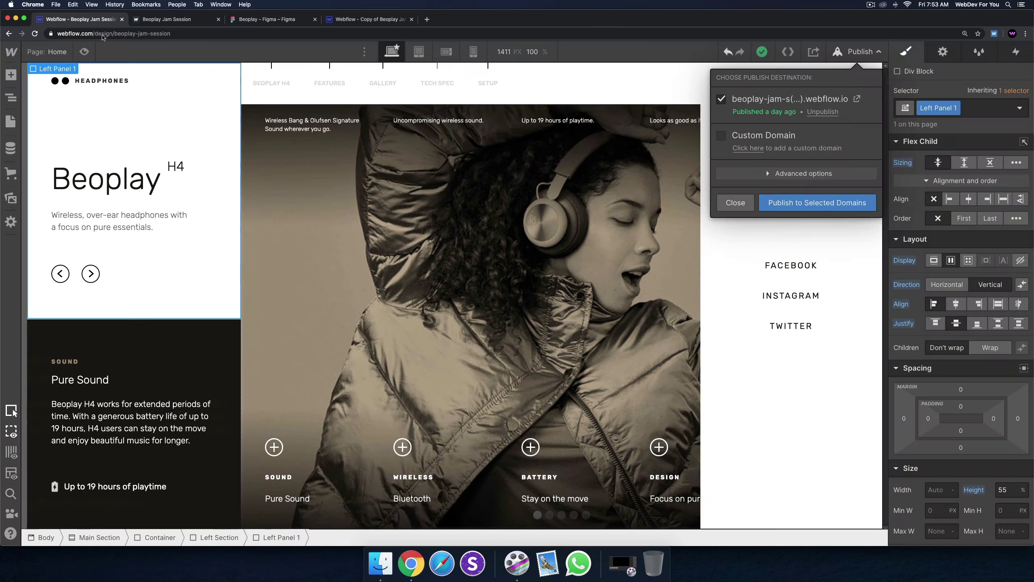
{"action": "left_click", "coordinate": [419, 52]}
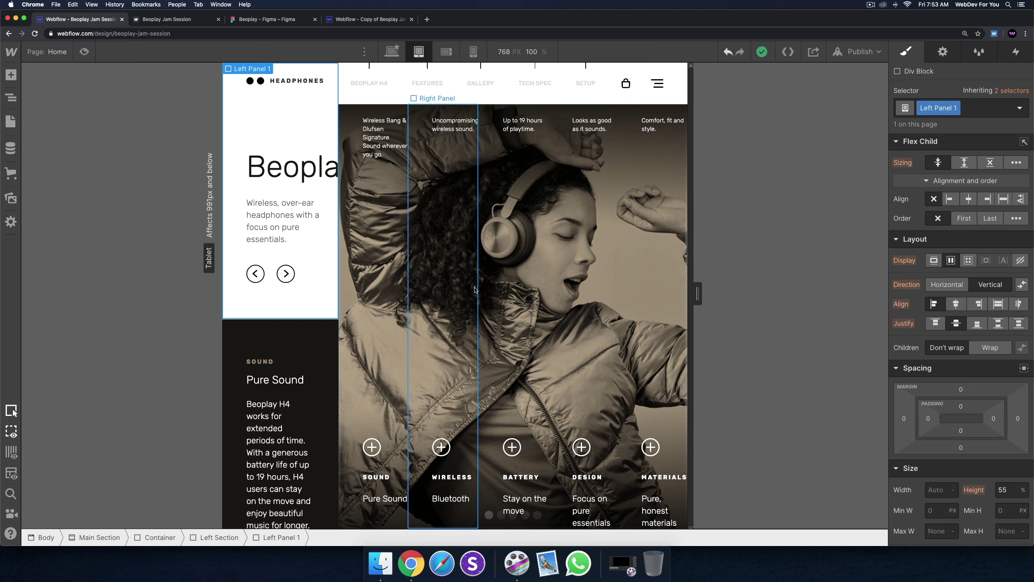
{"action": "left_click", "coordinate": [447, 52]}
{"action": "left_click", "coordinate": [472, 53]}
{"action": "left_click", "coordinate": [447, 52]}
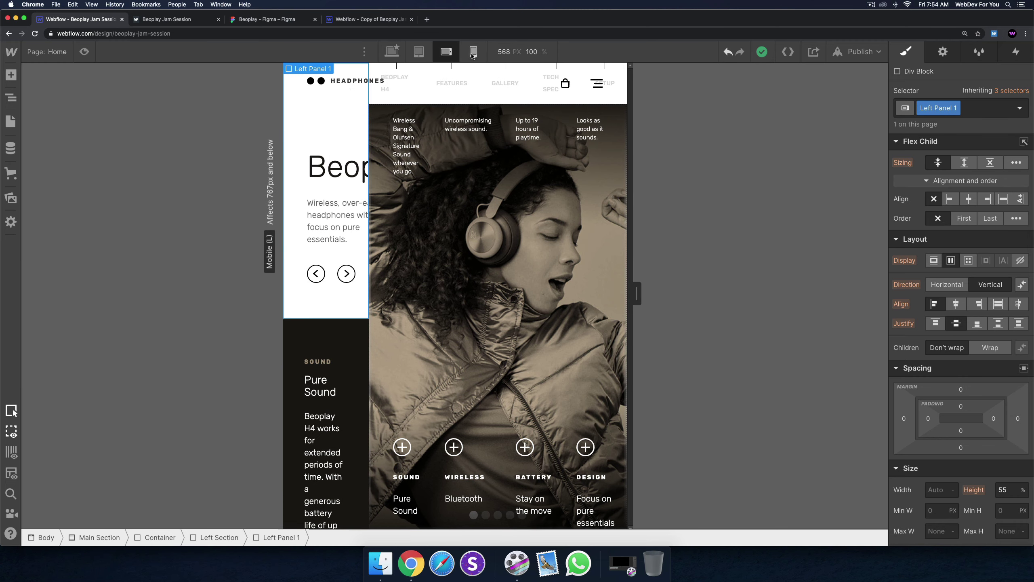
{"action": "left_click", "coordinate": [473, 52]}
Step: At the tablet breakpoint, set the flex direction of the Container inside Main Section to Vertical
{"action": "left_click", "coordinate": [422, 53]}
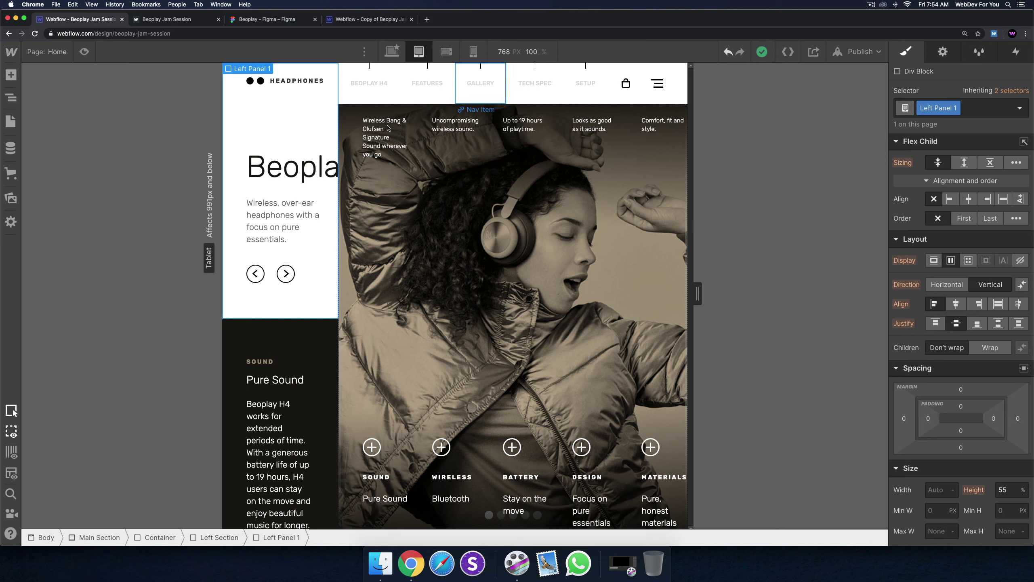
{"action": "left_click", "coordinate": [11, 98]}
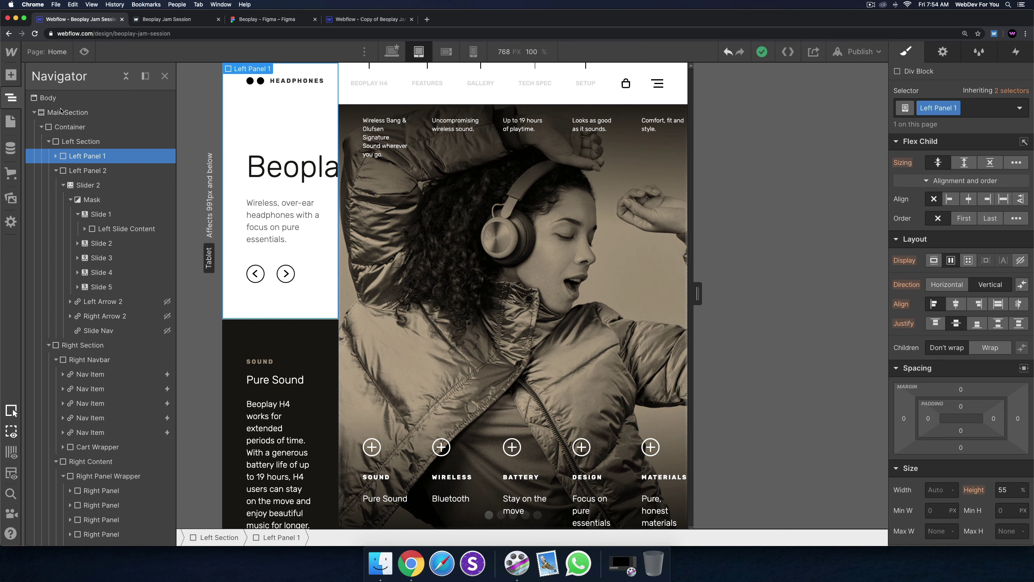
{"action": "left_click", "coordinate": [80, 129]}
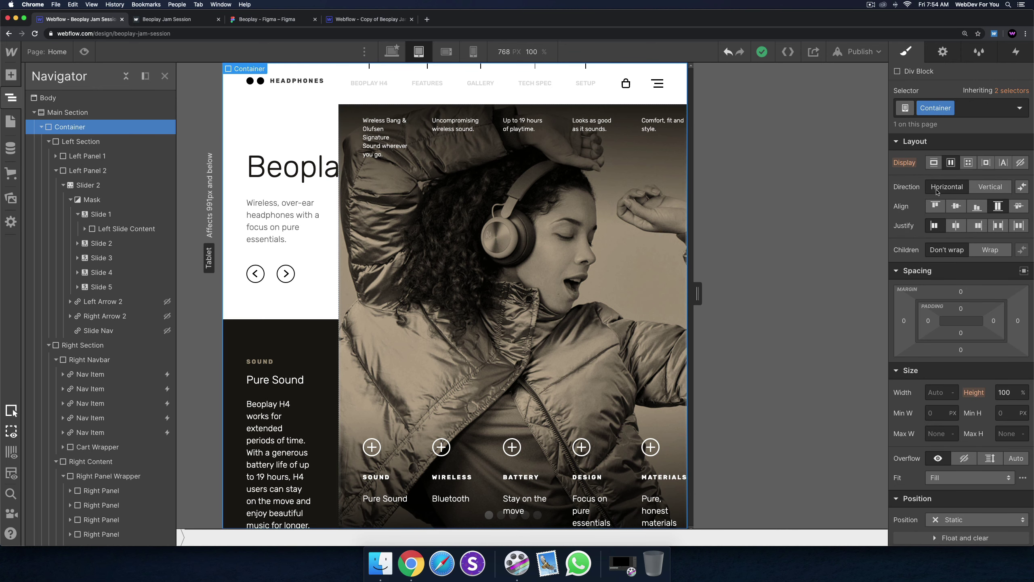
{"action": "left_click", "coordinate": [996, 187]}
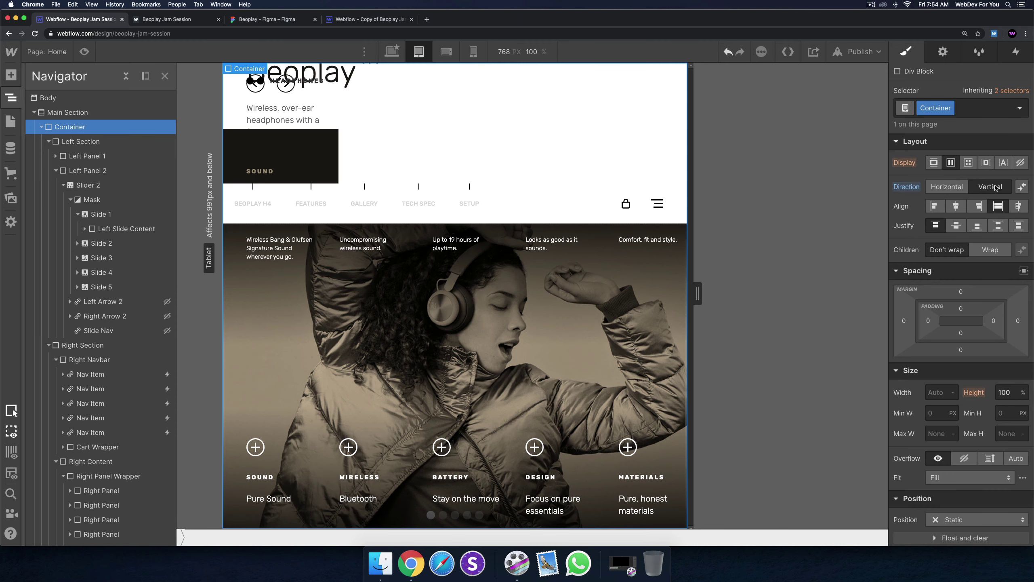
Step: Set the Left Section's width to 100% at the tablet breakpoint
{"action": "left_click", "coordinate": [120, 147]}
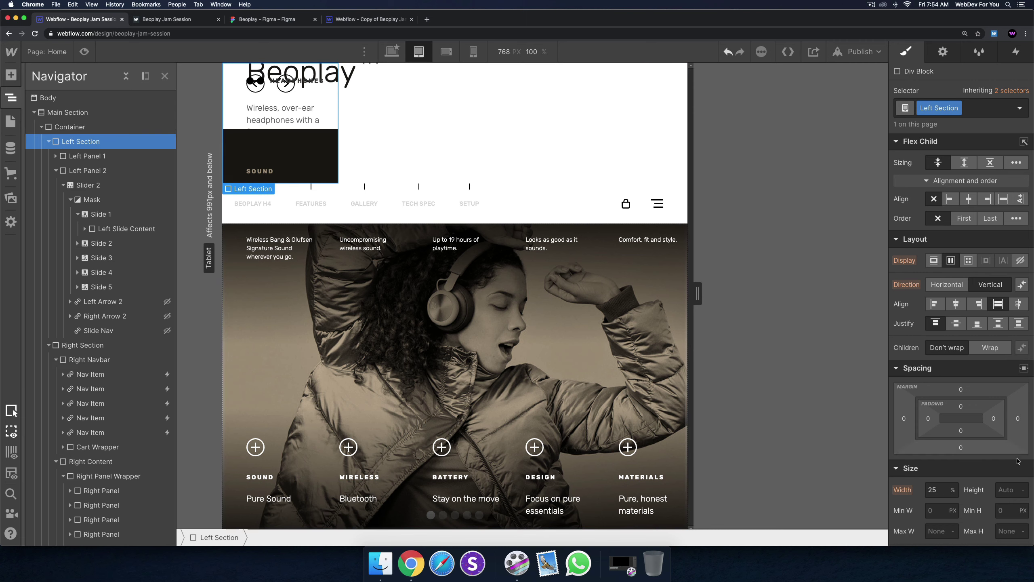
{"action": "scroll", "coordinate": [937, 444], "scroll_direction": "down", "scroll_amount": 2}
{"action": "left_click", "coordinate": [936, 448]}
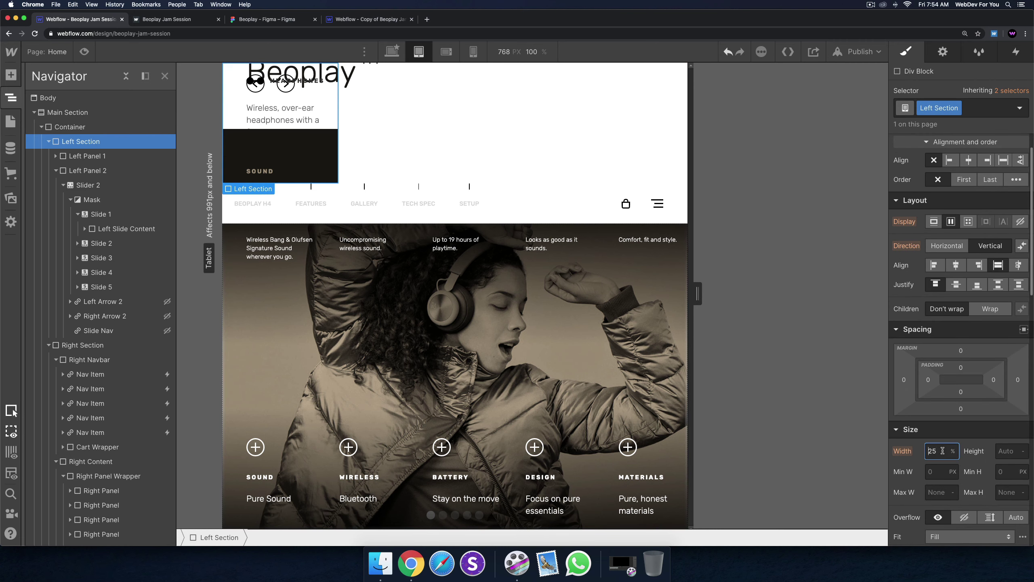
{"action": "type", "text": "100"}
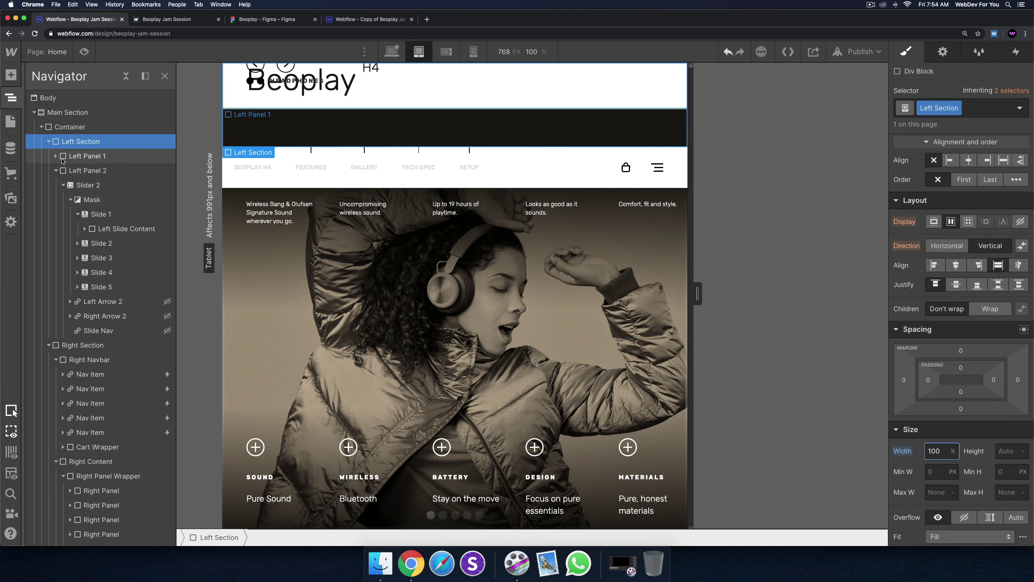
Step: Set the height of Left Panel 1 to 50 VH
{"action": "left_click", "coordinate": [94, 156]}
{"action": "scroll", "coordinate": [977, 310], "scroll_direction": "down", "scroll_amount": 1}
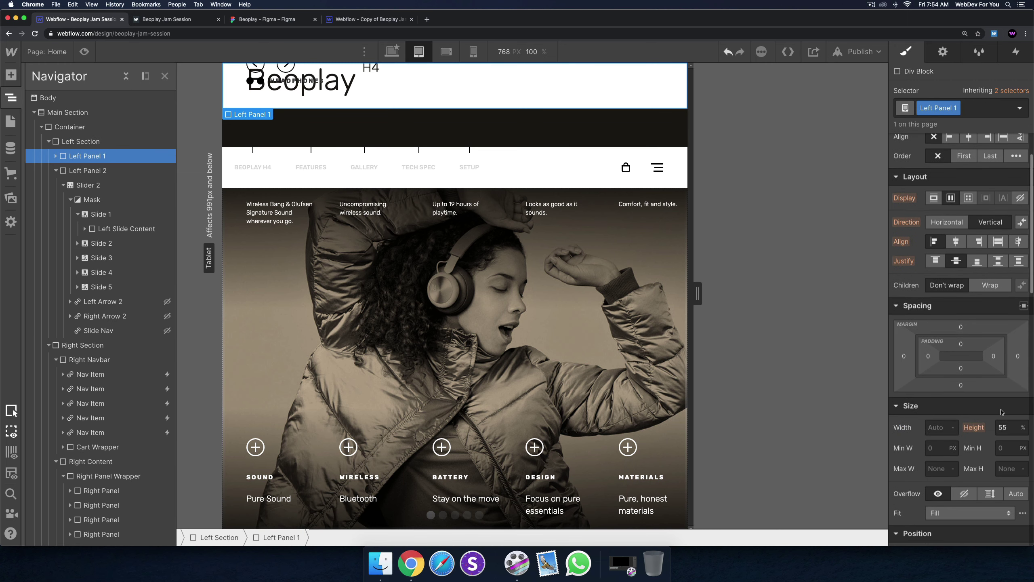
{"action": "left_click", "coordinate": [1006, 427]}
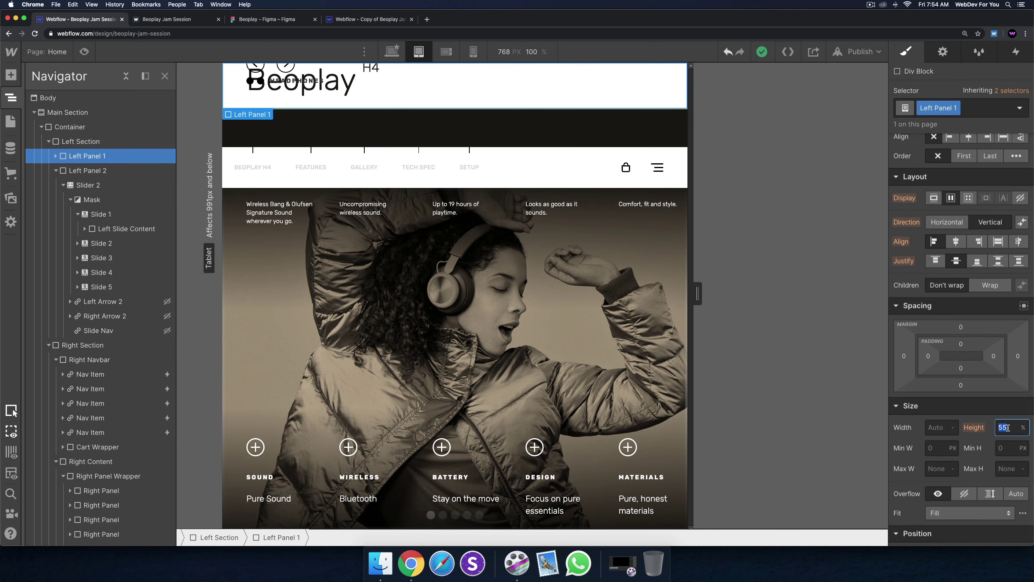
{"action": "type", "text": "50"}
{"action": "key", "text": "Return"}
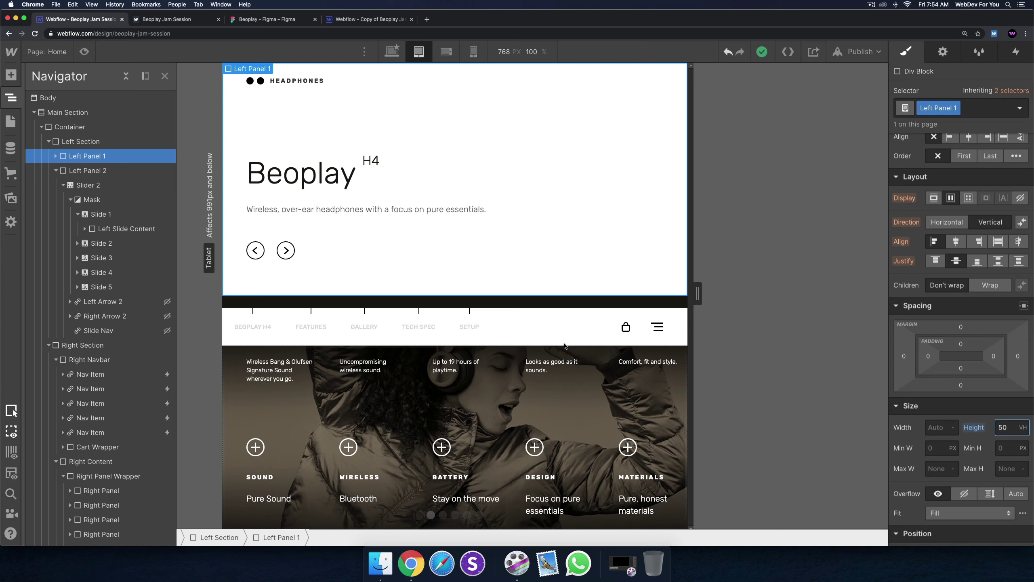
Step: Set Left Panel 2's flex child sizing to shrink if needed and its height to 50 VH
{"action": "left_click", "coordinate": [93, 171]}
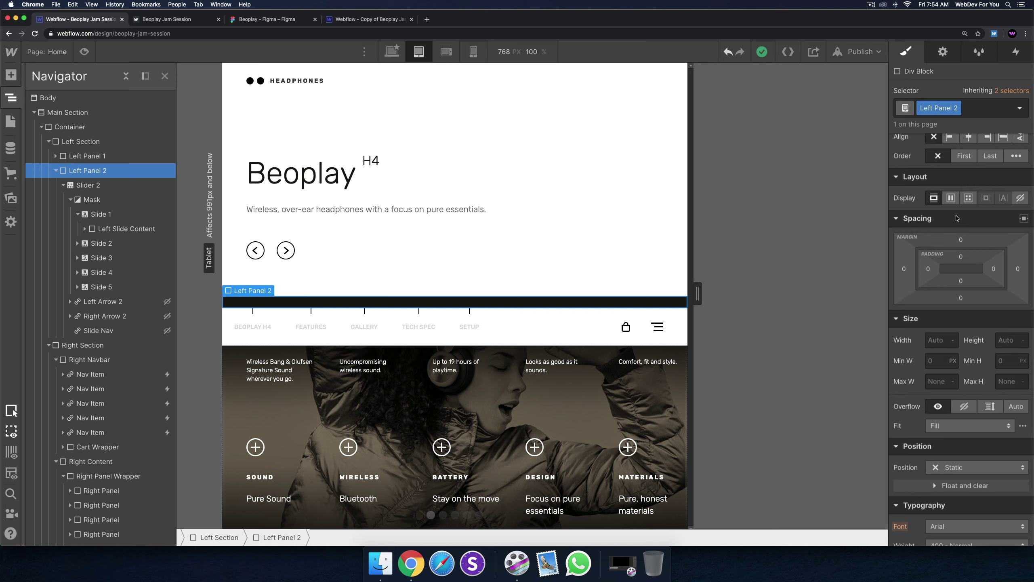
{"action": "scroll", "coordinate": [957, 217], "scroll_direction": "up", "scroll_amount": 2}
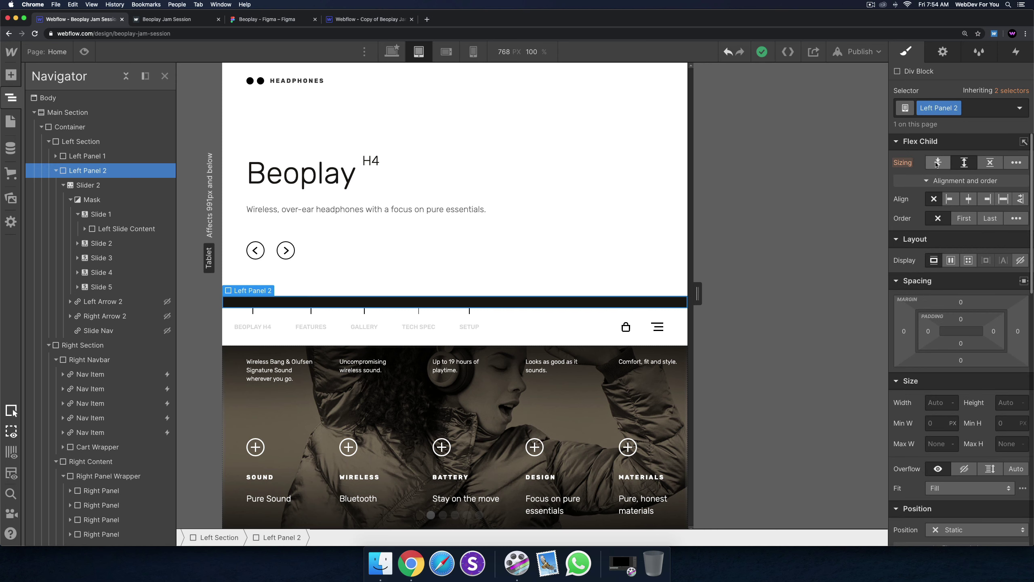
{"action": "left_click", "coordinate": [964, 162]}
{"action": "left_click", "coordinate": [1004, 403]}
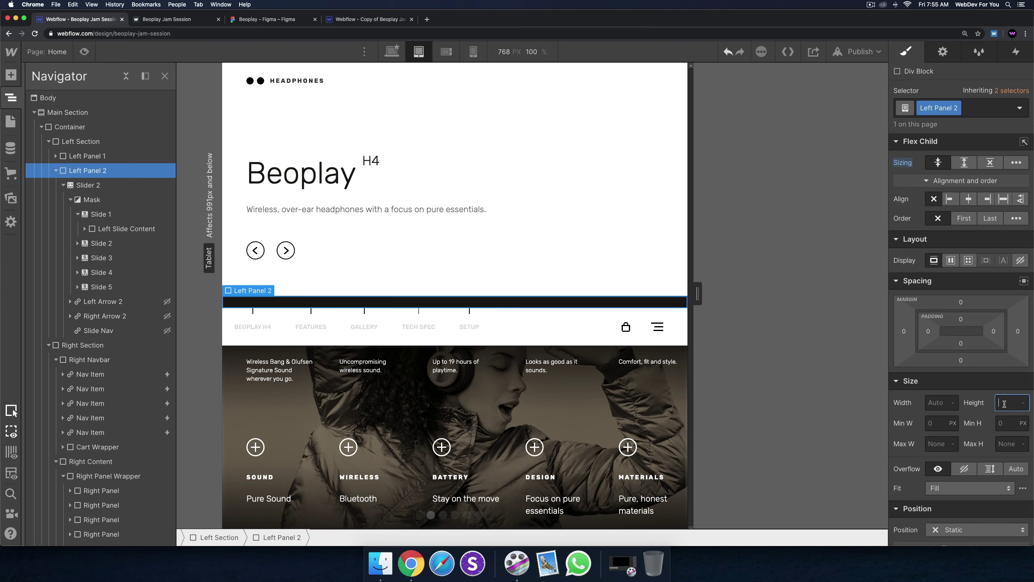
{"action": "type", "text": "50vh"}
{"action": "key", "text": "Return"}
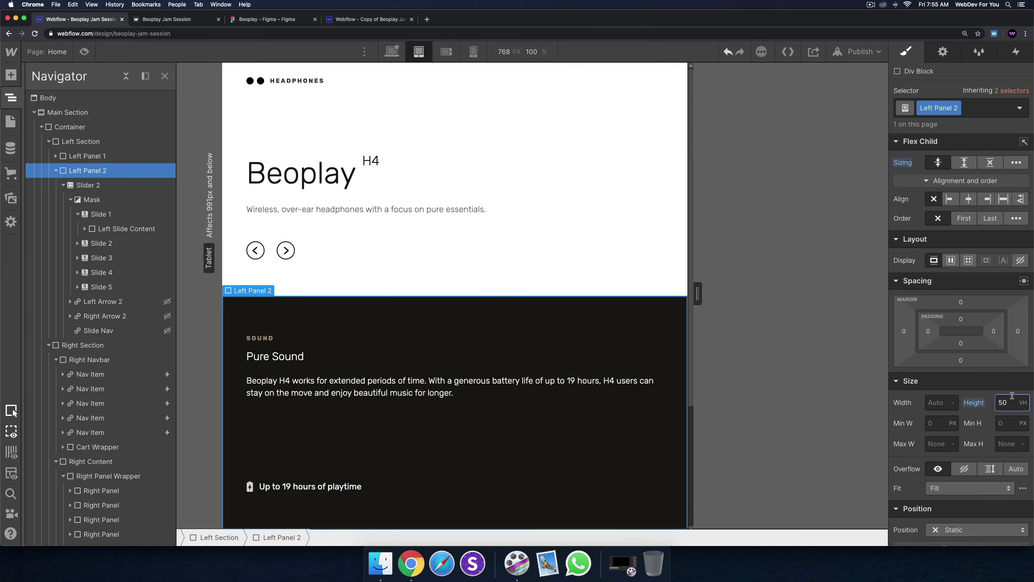
Step: Preview the stacked tablet layout and review the panels down to the navbar
{"action": "scroll", "coordinate": [473, 233], "scroll_direction": "down", "scroll_amount": 5}
{"action": "scroll", "coordinate": [467, 256], "scroll_direction": "up", "scroll_amount": 5}
{"action": "left_click", "coordinate": [84, 51]}
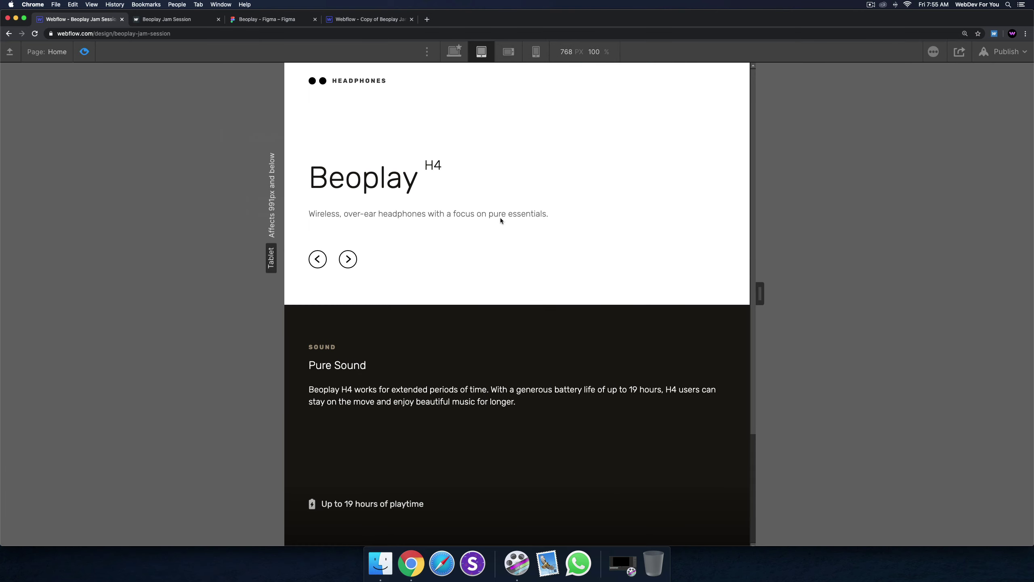
{"action": "left_click", "coordinate": [85, 52]}
{"action": "scroll", "coordinate": [449, 225], "scroll_direction": "down", "scroll_amount": 5}
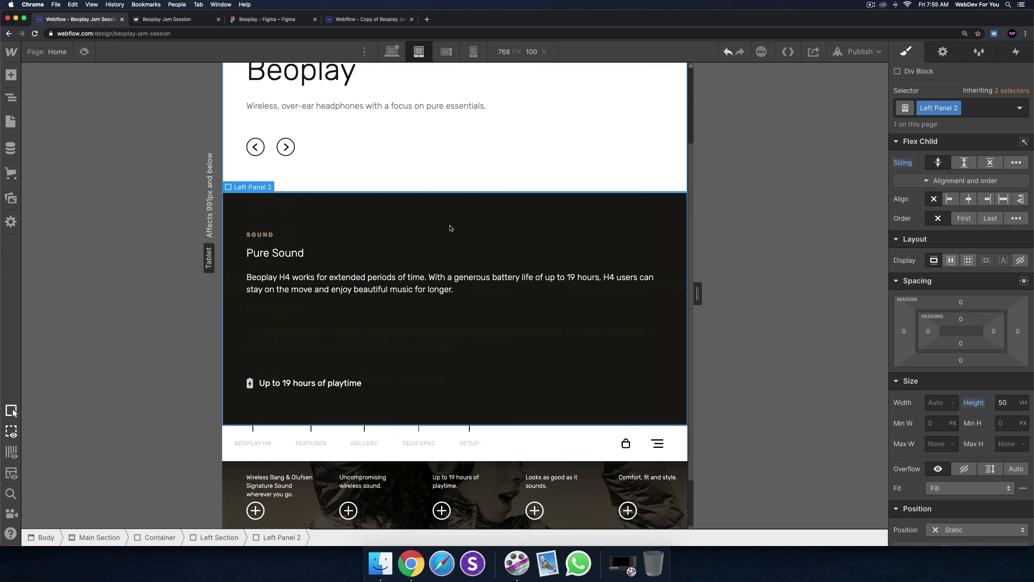
Step: At the tablet breakpoint, set the Right Navbar's position to Fixed, pinned across the top with 0% top, left and right offsets
{"action": "left_click", "coordinate": [485, 377]}
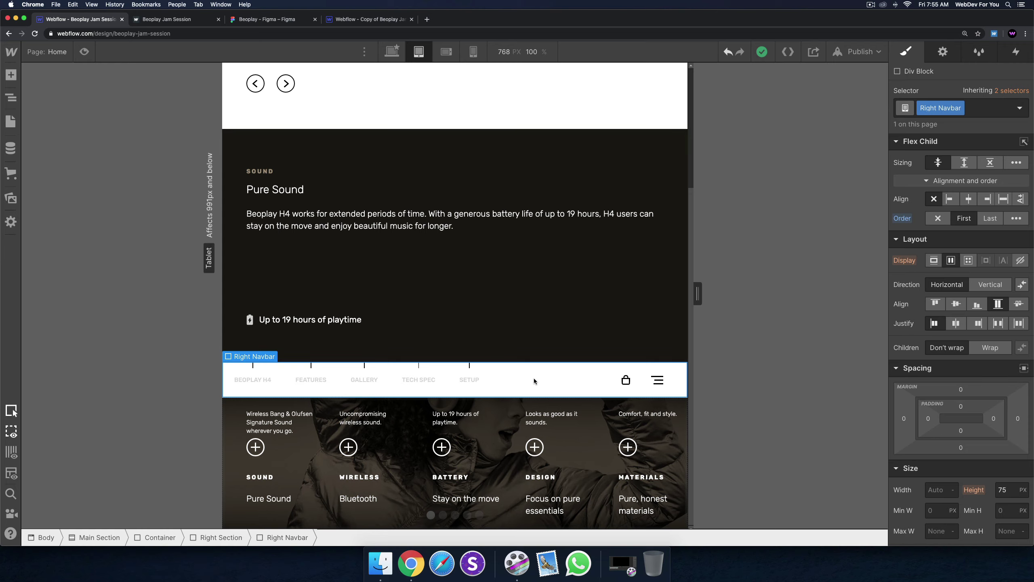
{"action": "left_click", "coordinate": [389, 54]}
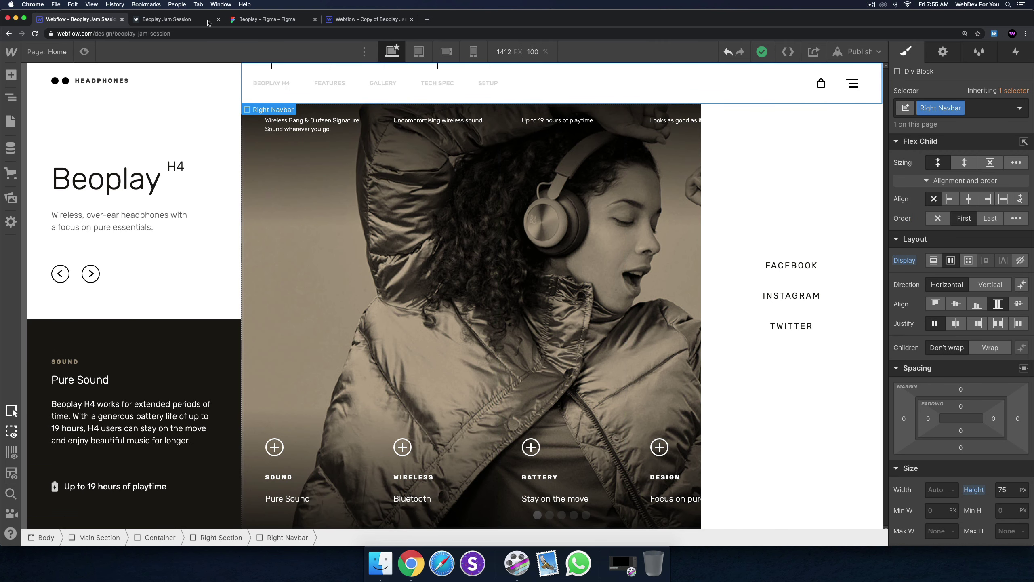
{"action": "left_click", "coordinate": [419, 51]}
{"action": "scroll", "coordinate": [431, 244], "scroll_direction": "down", "scroll_amount": 5}
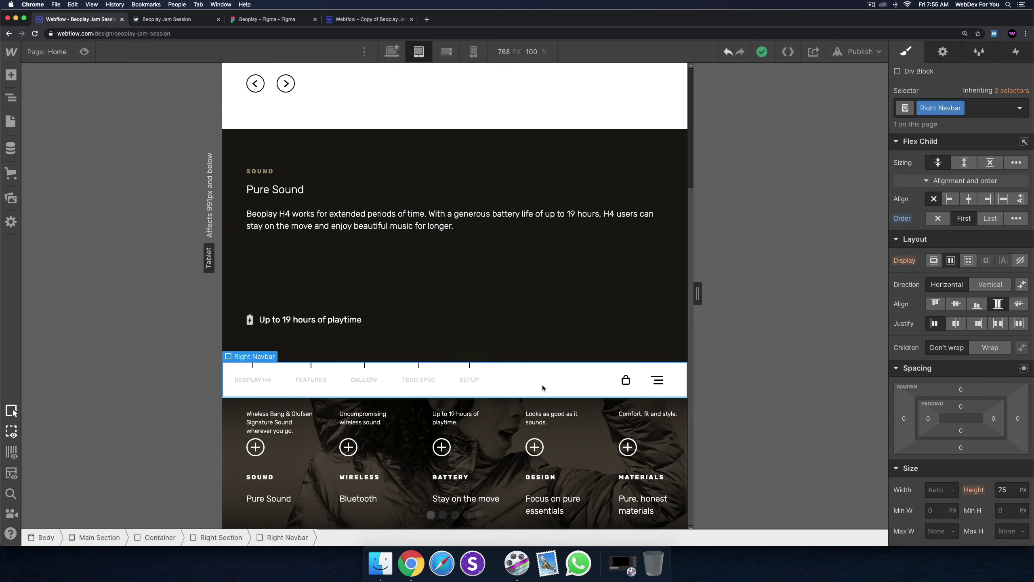
{"action": "scroll", "coordinate": [973, 416], "scroll_direction": "down", "scroll_amount": 5}
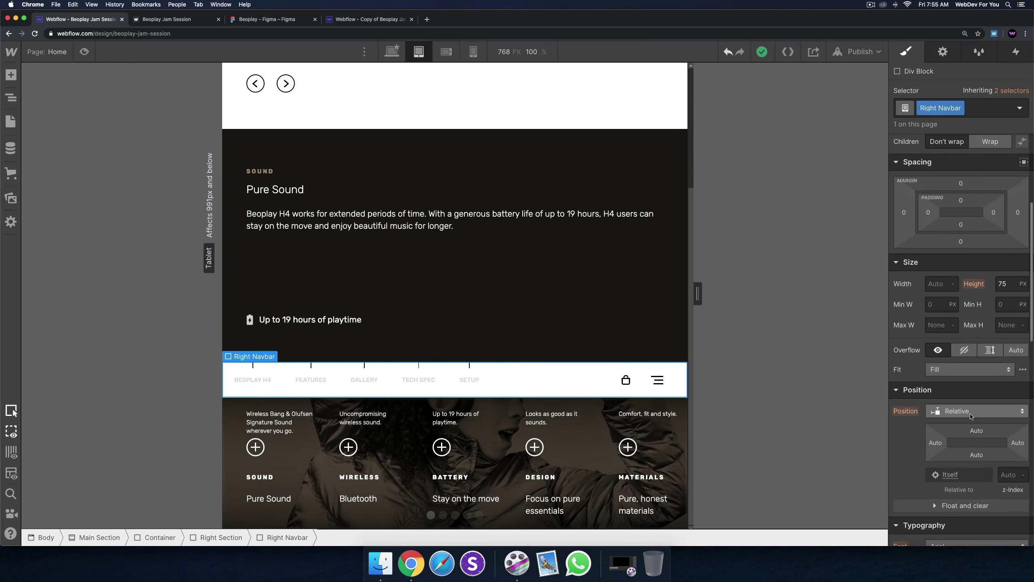
{"action": "left_click", "coordinate": [973, 416]}
{"action": "left_click", "coordinate": [962, 437]}
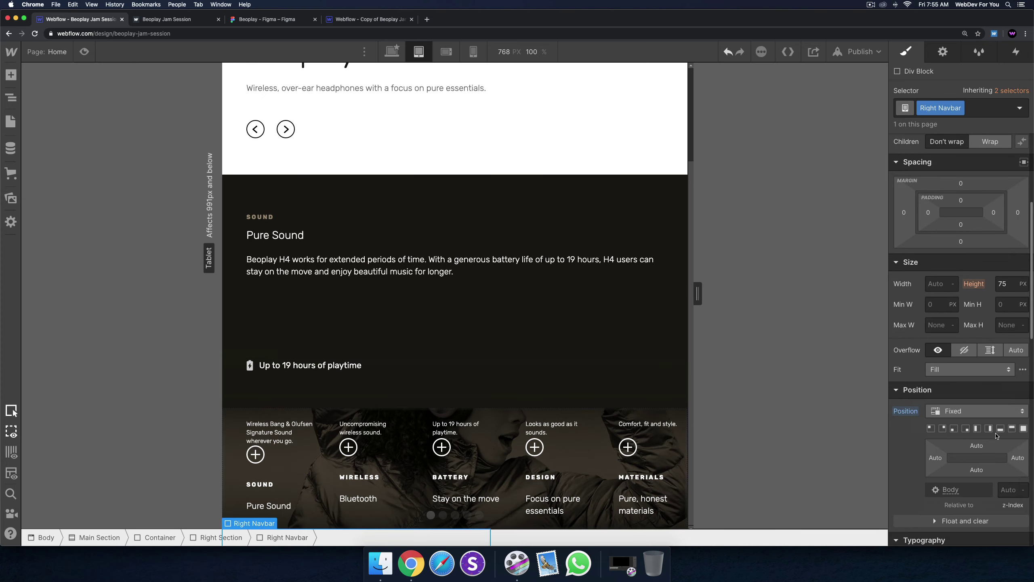
{"action": "left_click", "coordinate": [1012, 428]}
{"action": "scroll", "coordinate": [539, 200], "scroll_direction": "up", "scroll_amount": 3}
{"action": "scroll", "coordinate": [539, 200], "scroll_direction": "down", "scroll_amount": 3}
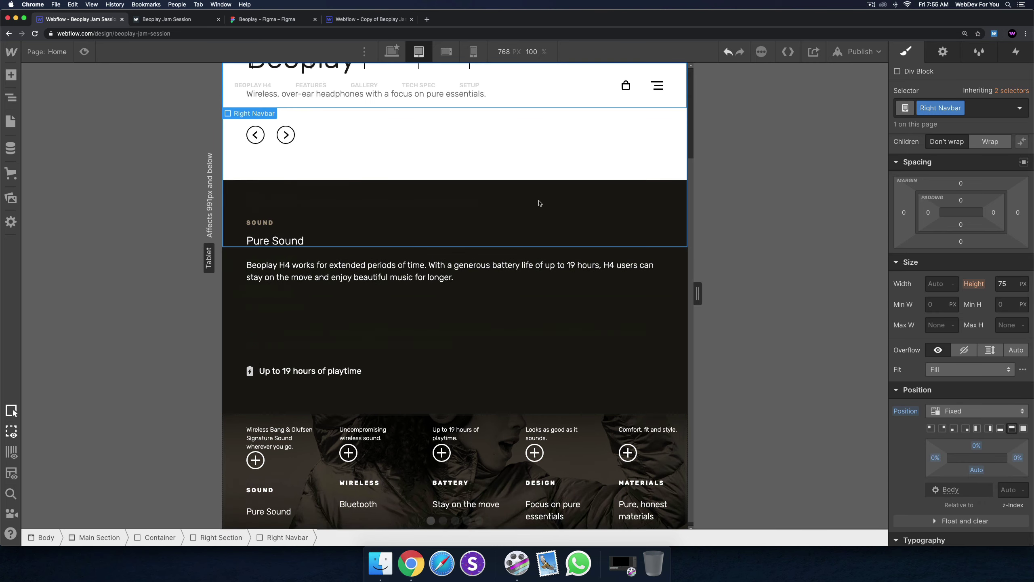
{"action": "scroll", "coordinate": [538, 199], "scroll_direction": "up", "scroll_amount": 3}
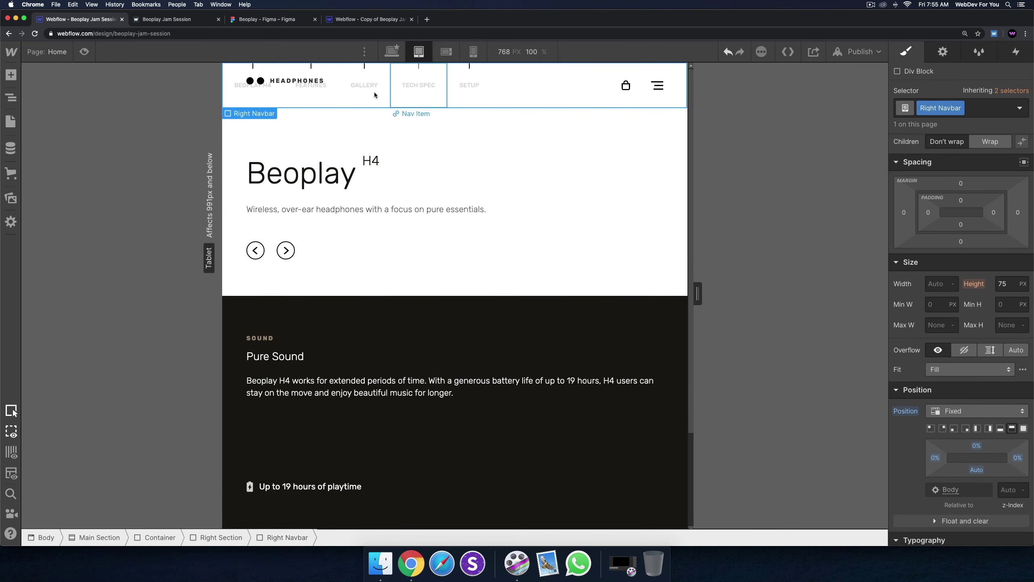
{"action": "scroll", "coordinate": [483, 136], "scroll_direction": "down", "scroll_amount": 3}
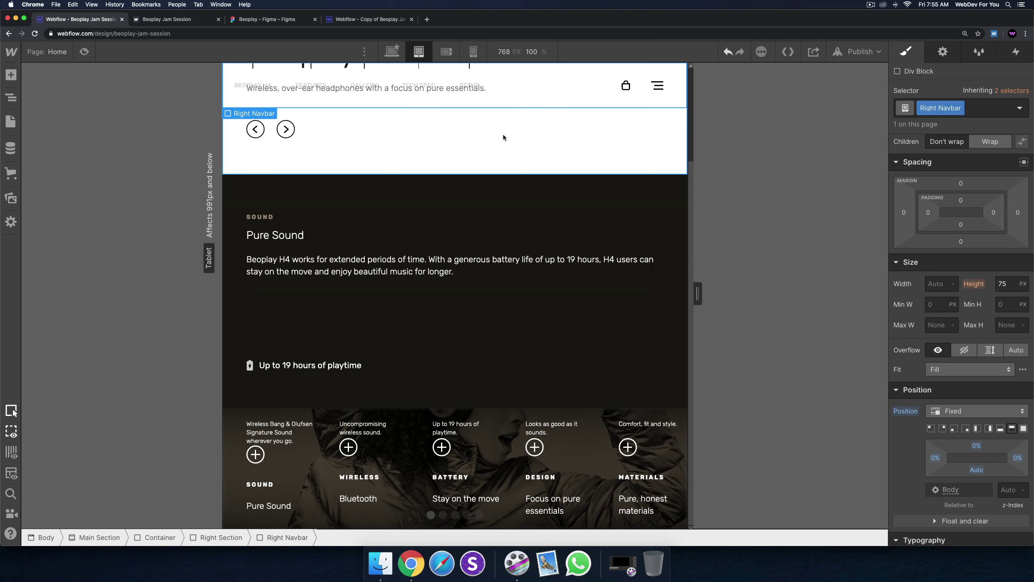
Step: Undo the Right Navbar's pinned offsets and Fixed position, keeping Left Panel 2's 50 VH height in place
{"action": "scroll", "coordinate": [502, 137], "scroll_direction": "up", "scroll_amount": 3}
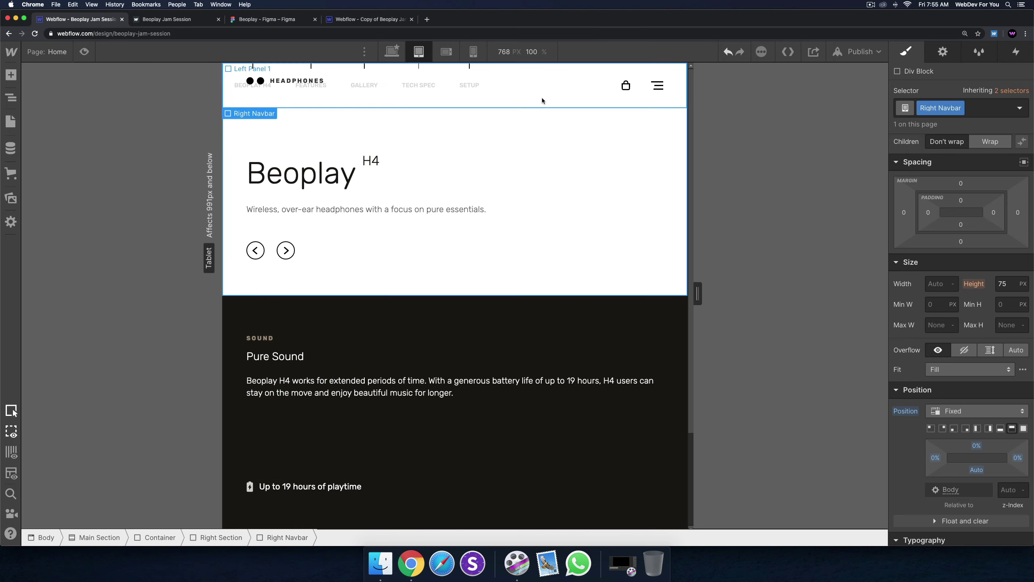
{"action": "left_click", "coordinate": [728, 52]}
{"action": "scroll", "coordinate": [507, 206], "scroll_direction": "down", "scroll_amount": 3}
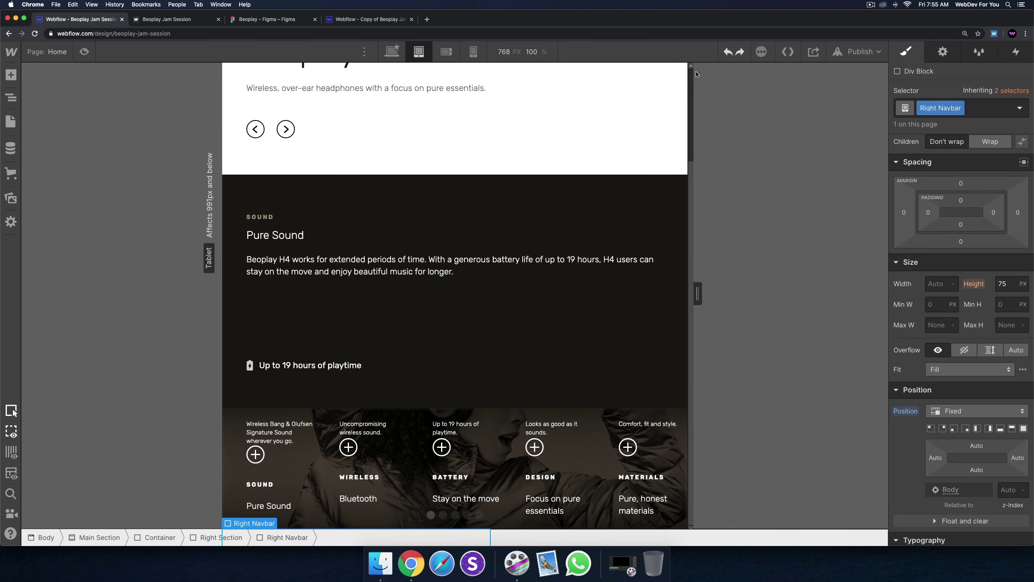
{"action": "left_click", "coordinate": [727, 52]}
{"action": "left_click", "coordinate": [727, 52]}
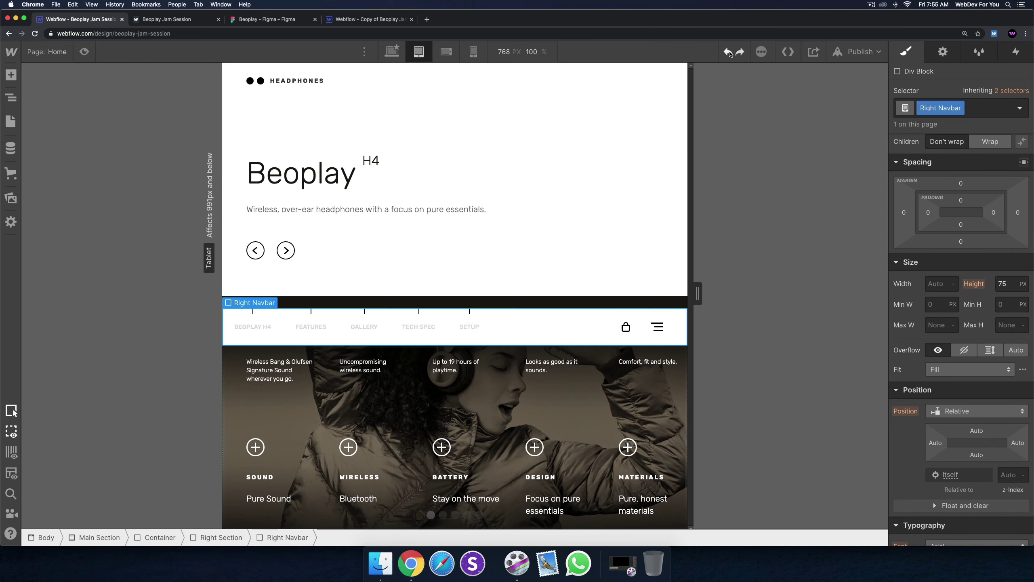
{"action": "left_click", "coordinate": [728, 52]}
{"action": "left_click", "coordinate": [728, 53]}
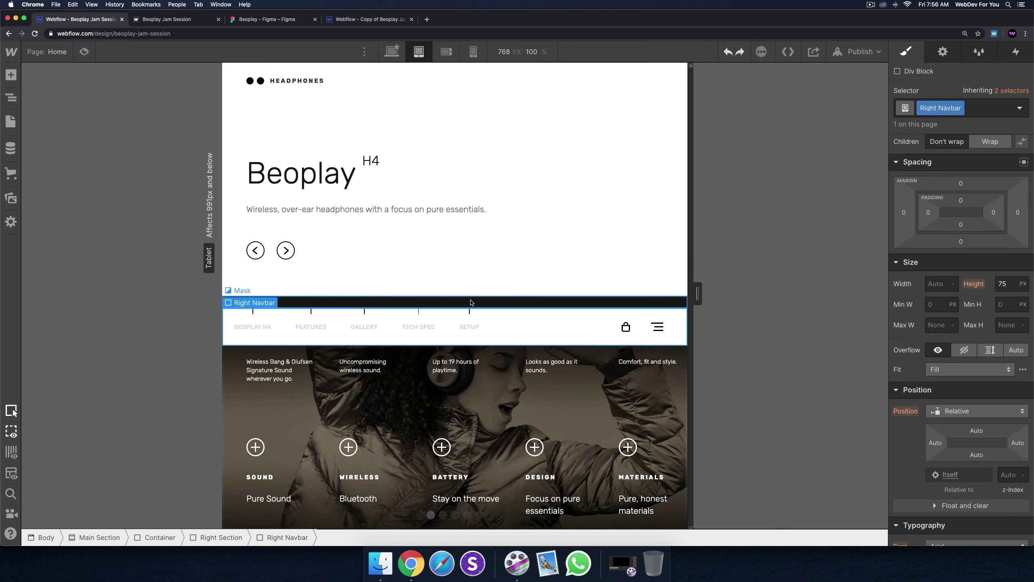
{"action": "left_click", "coordinate": [575, 324]}
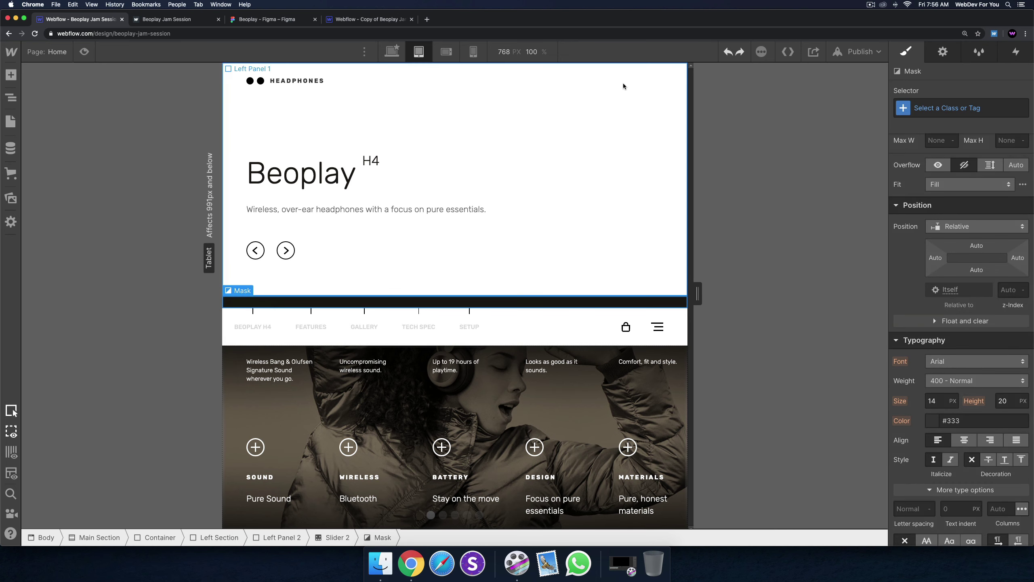
{"action": "left_click", "coordinate": [727, 52]}
{"action": "scroll", "coordinate": [489, 285], "scroll_direction": "down", "scroll_amount": 5}
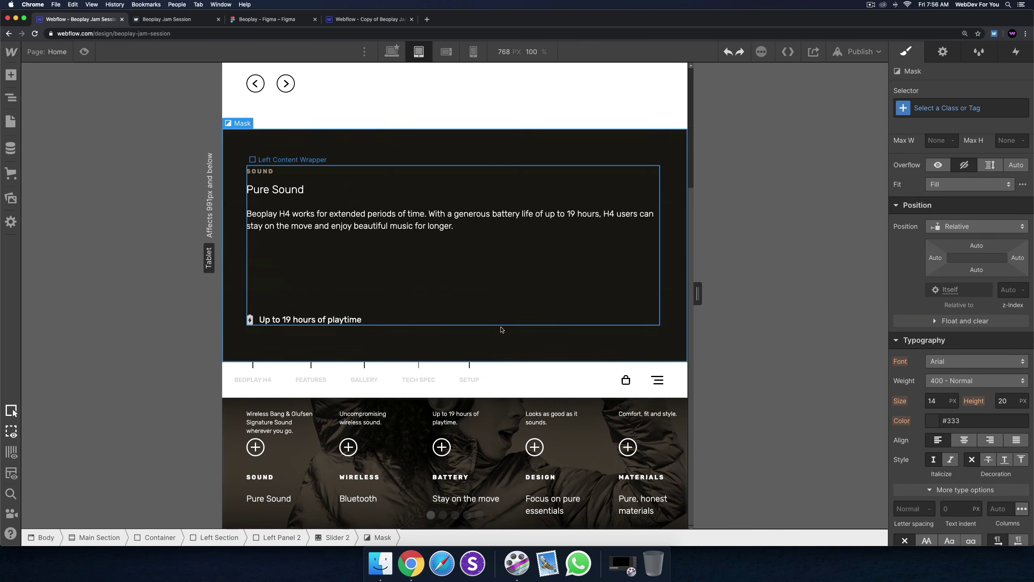
Step: Try hiding the Right Navbar at the tablet breakpoint with display None, check the stacked panels, and undo it
{"action": "left_click", "coordinate": [536, 377]}
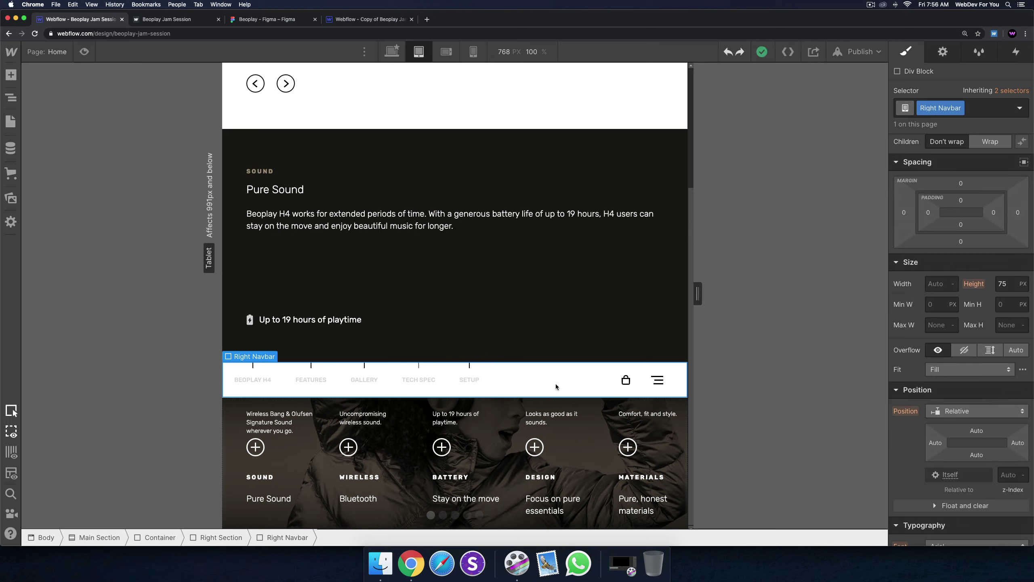
{"action": "scroll", "coordinate": [1022, 260], "scroll_direction": "up", "scroll_amount": 5}
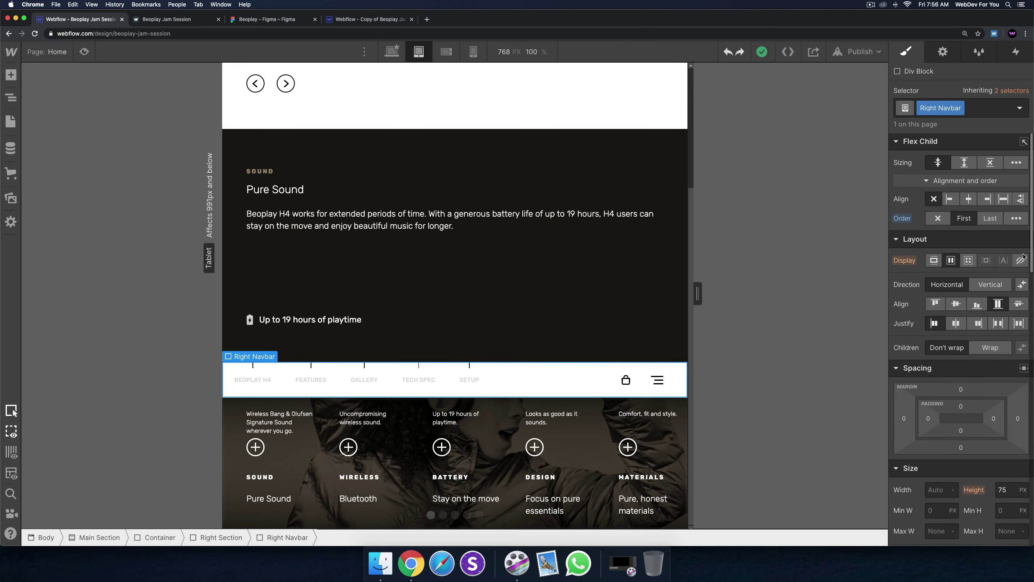
{"action": "left_click", "coordinate": [1021, 260]}
{"action": "scroll", "coordinate": [586, 339], "scroll_direction": "up", "scroll_amount": 3}
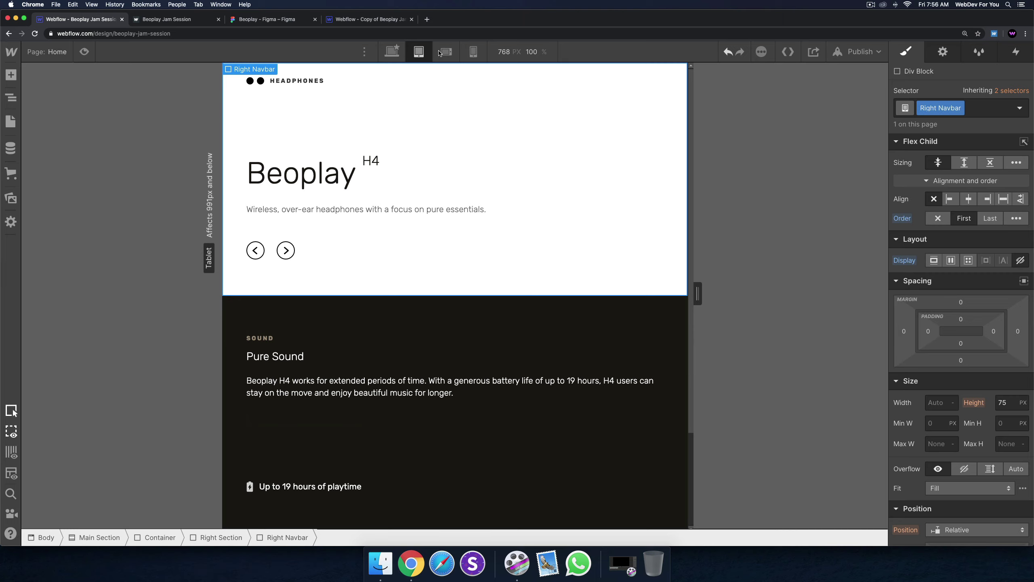
{"action": "scroll", "coordinate": [470, 156], "scroll_direction": "down", "scroll_amount": 1}
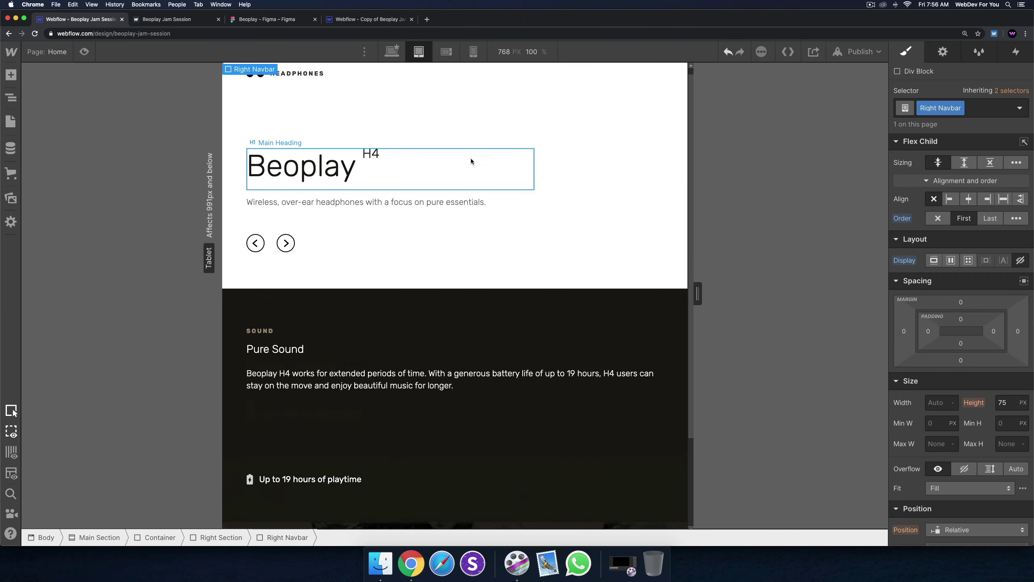
{"action": "scroll", "coordinate": [470, 159], "scroll_direction": "down", "scroll_amount": 1}
{"action": "scroll", "coordinate": [471, 160], "scroll_direction": "up", "scroll_amount": 2}
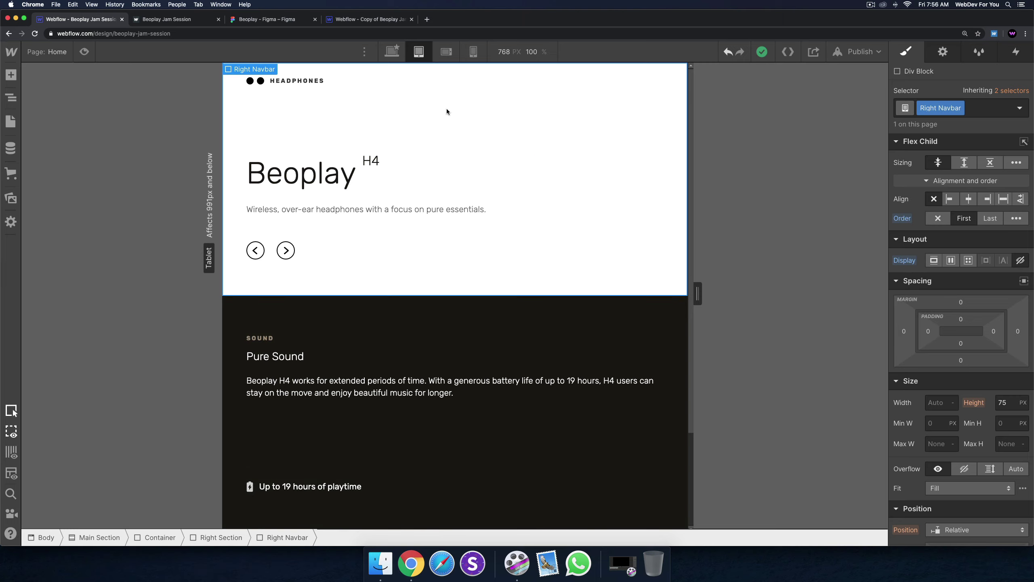
{"action": "left_click", "coordinate": [728, 53]}
Step: Try the Right Navbar as Fixed again, pinned across the top with 0% top, left and right offsets
{"action": "scroll", "coordinate": [588, 146], "scroll_direction": "down", "scroll_amount": 4}
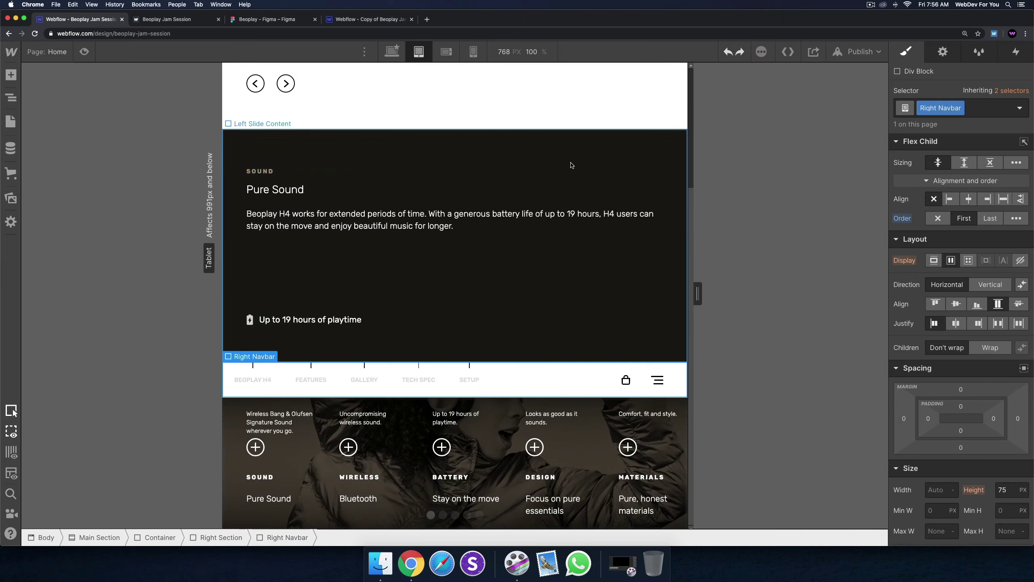
{"action": "scroll", "coordinate": [1029, 376], "scroll_direction": "down", "scroll_amount": 1}
{"action": "scroll", "coordinate": [1028, 376], "scroll_direction": "down", "scroll_amount": 2}
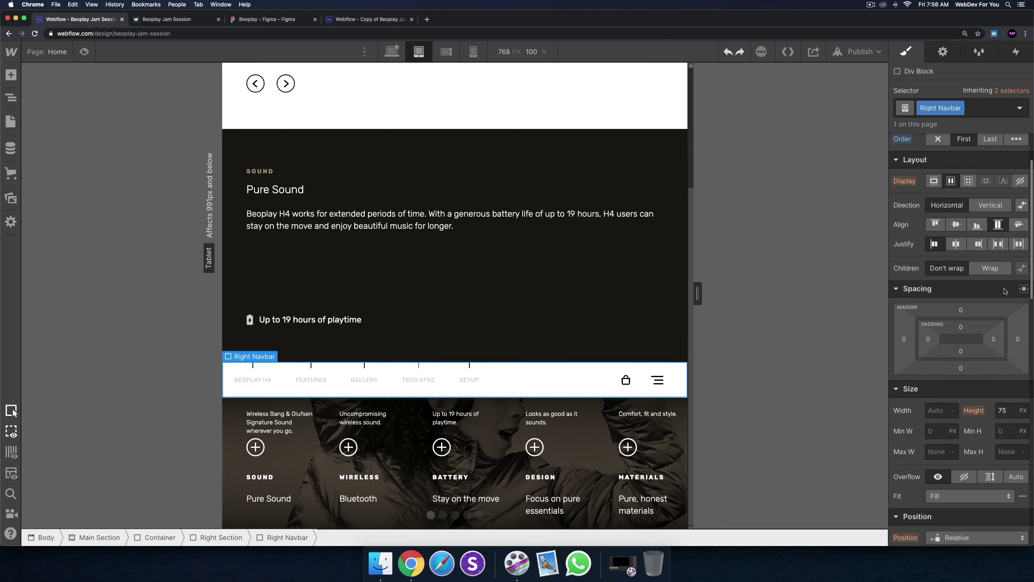
{"action": "scroll", "coordinate": [977, 367], "scroll_direction": "down", "scroll_amount": 3}
{"action": "left_click", "coordinate": [964, 413]}
{"action": "left_click", "coordinate": [960, 439]}
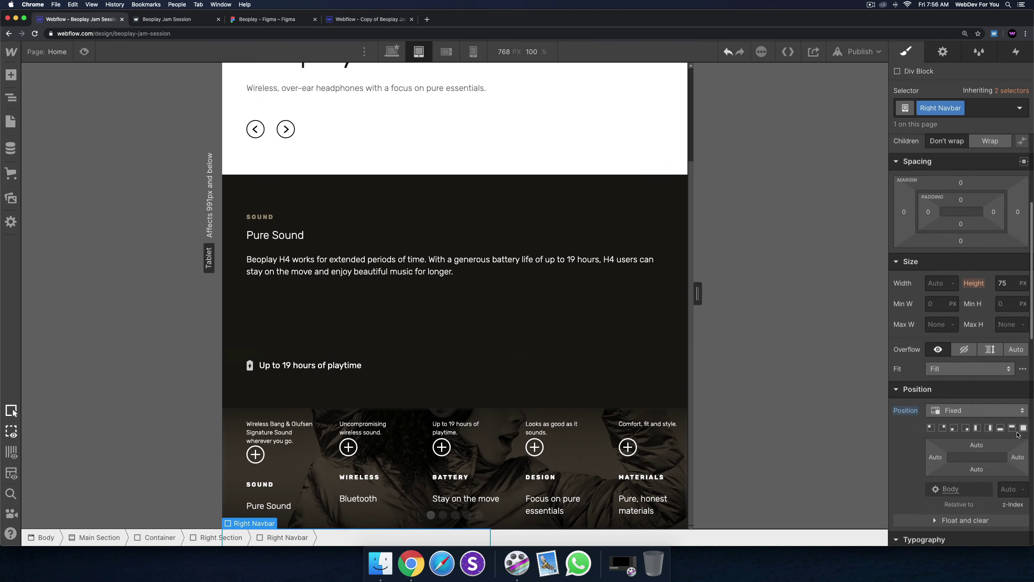
{"action": "scroll", "coordinate": [556, 231], "scroll_direction": "up", "scroll_amount": 3}
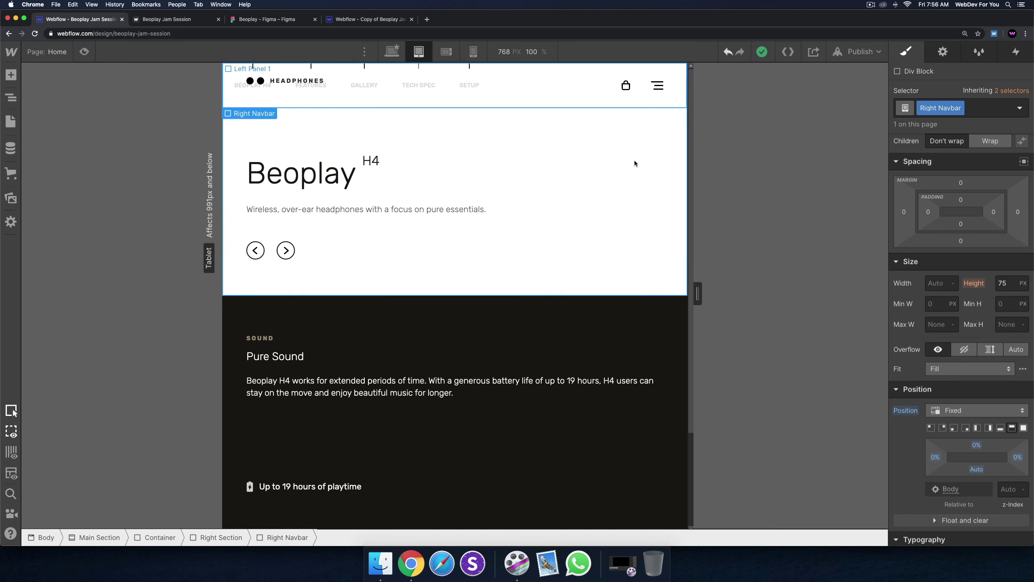
{"action": "scroll", "coordinate": [634, 160], "scroll_direction": "down", "scroll_amount": 3}
{"action": "scroll", "coordinate": [617, 169], "scroll_direction": "up", "scroll_amount": 3}
Step: Undo the Right Navbar's fixed positioning and set its display to None at the tablet breakpoint
{"action": "left_click", "coordinate": [728, 51]}
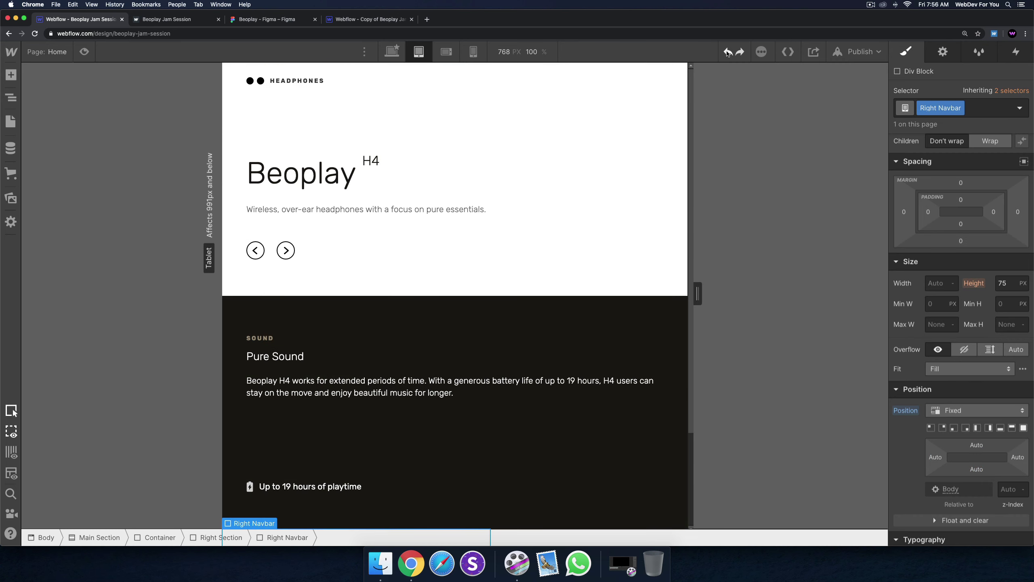
{"action": "scroll", "coordinate": [597, 149], "scroll_direction": "down", "scroll_amount": 3}
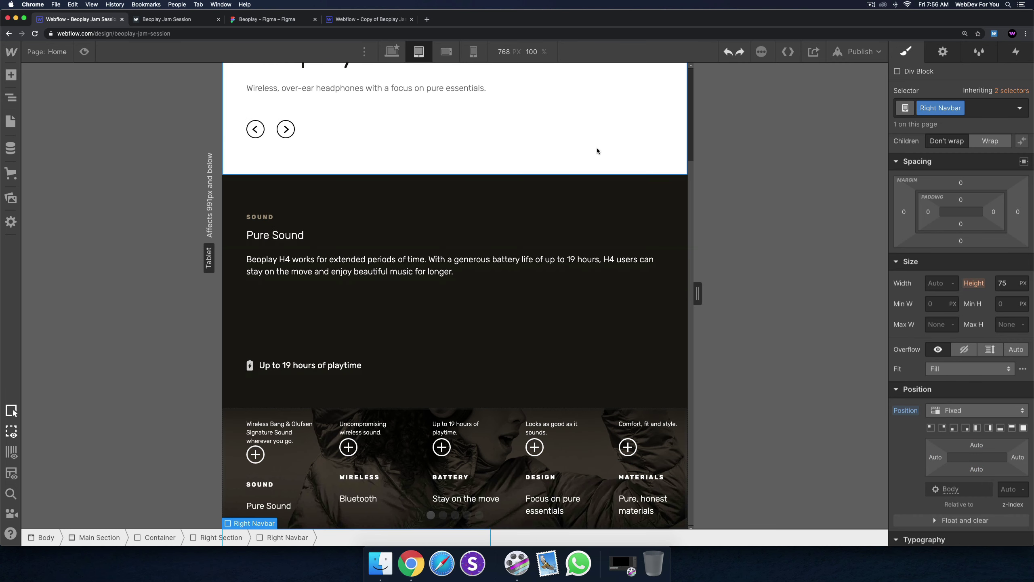
{"action": "left_click", "coordinate": [728, 51]}
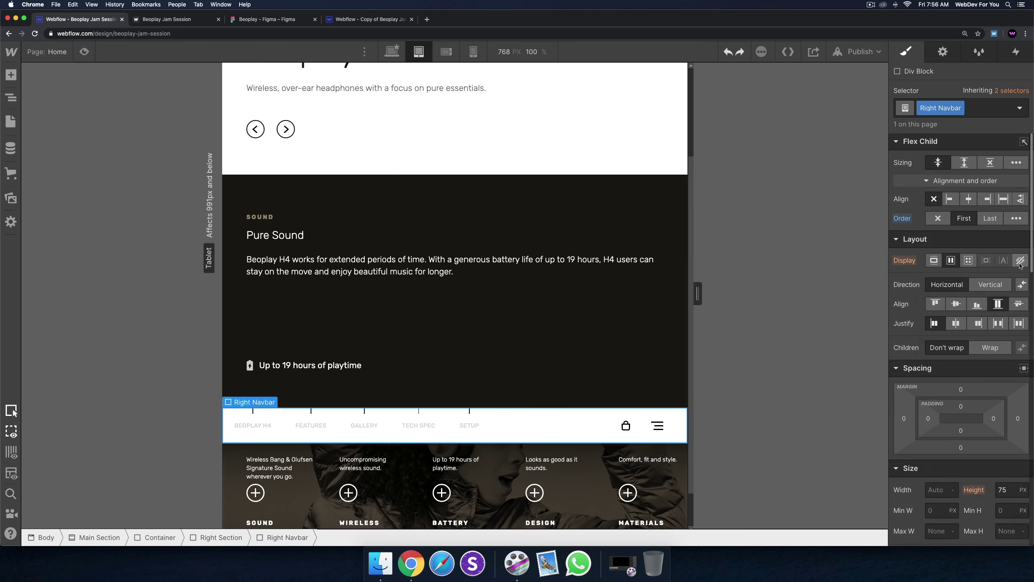
{"action": "left_click", "coordinate": [1021, 261]}
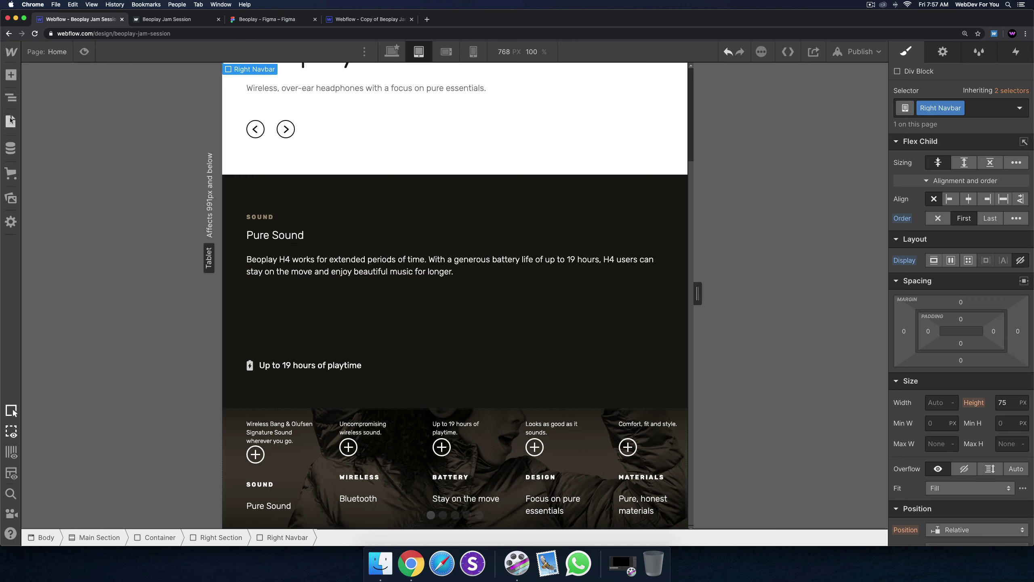
Step: Set the Main Section's height to Auto and its max height to None at the tablet breakpoint
{"action": "left_click", "coordinate": [11, 97]}
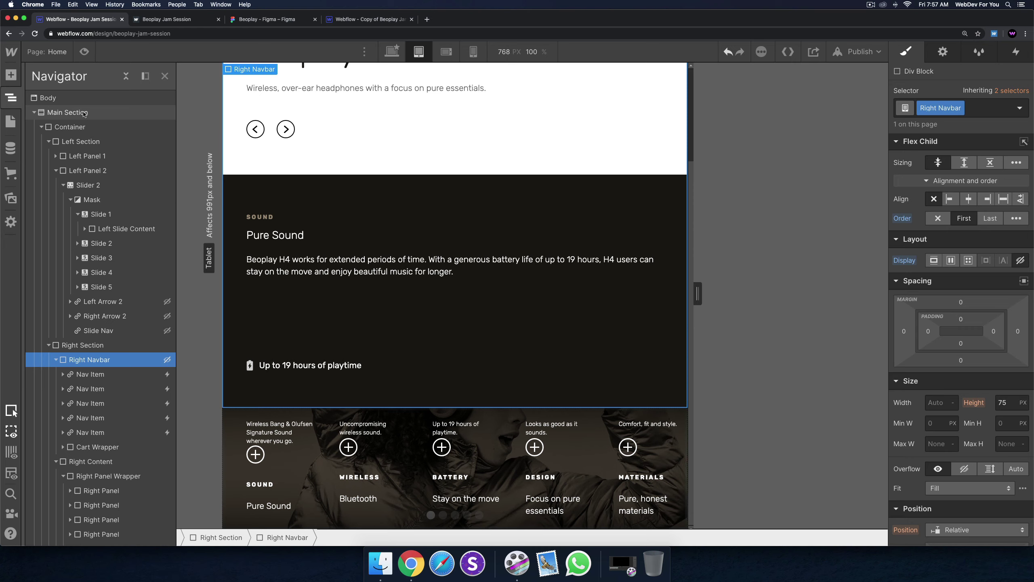
{"action": "left_click", "coordinate": [84, 113]}
{"action": "scroll", "coordinate": [535, 218], "scroll_direction": "up", "scroll_amount": 3}
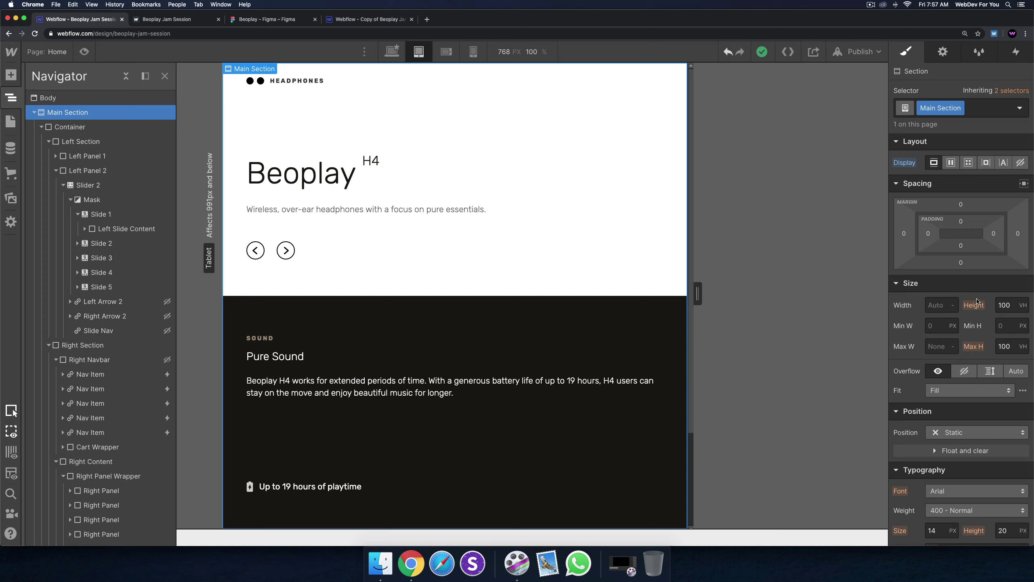
{"action": "left_click", "coordinate": [1023, 306]}
{"action": "left_click", "coordinate": [1020, 305]}
{"action": "scroll", "coordinate": [578, 293], "scroll_direction": "down", "scroll_amount": 3}
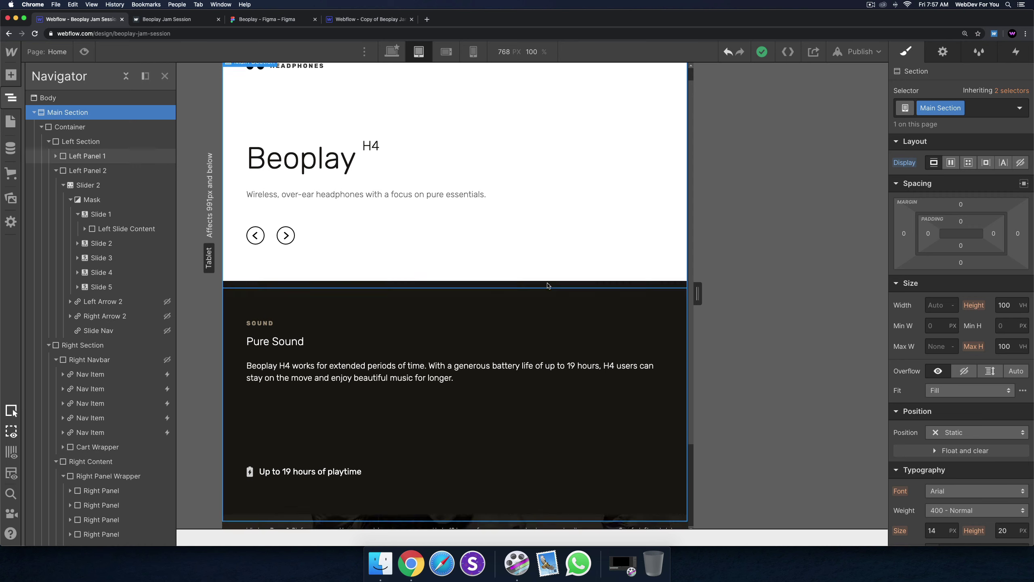
{"action": "scroll", "coordinate": [577, 294], "scroll_direction": "up", "scroll_amount": 3}
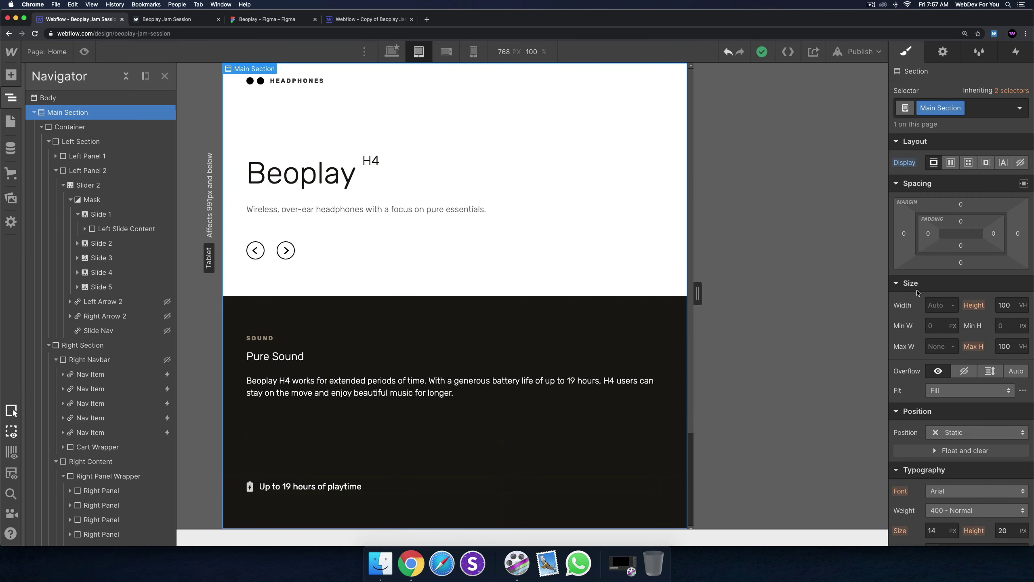
{"action": "left_click", "coordinate": [1023, 305]}
{"action": "left_click", "coordinate": [1009, 322]}
{"action": "left_click", "coordinate": [1023, 347]}
{"action": "left_click", "coordinate": [1018, 359]}
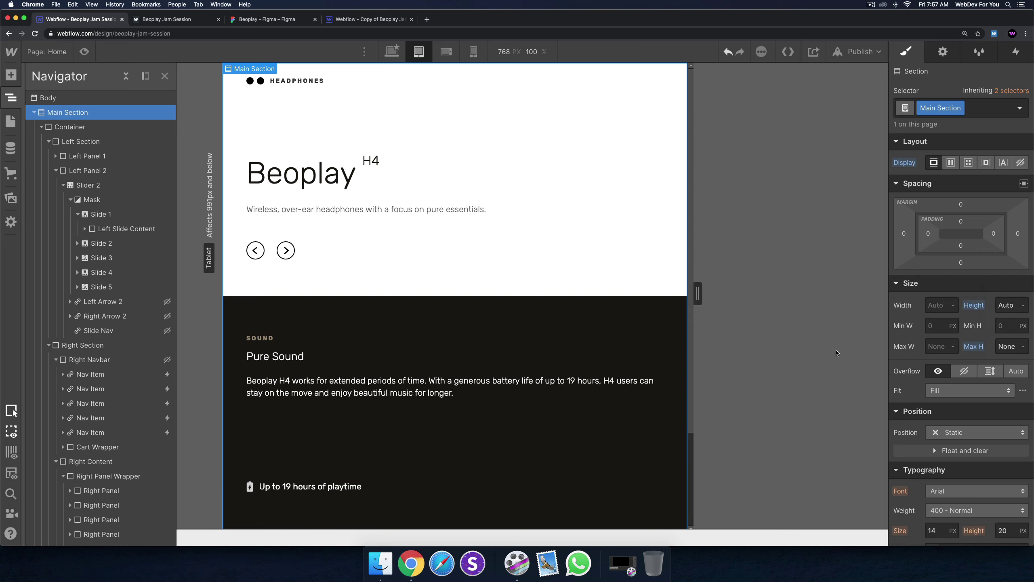
Step: Set the height of the Right Content block inside the Right Section to Auto
{"action": "scroll", "coordinate": [507, 331], "scroll_direction": "down", "scroll_amount": 3}
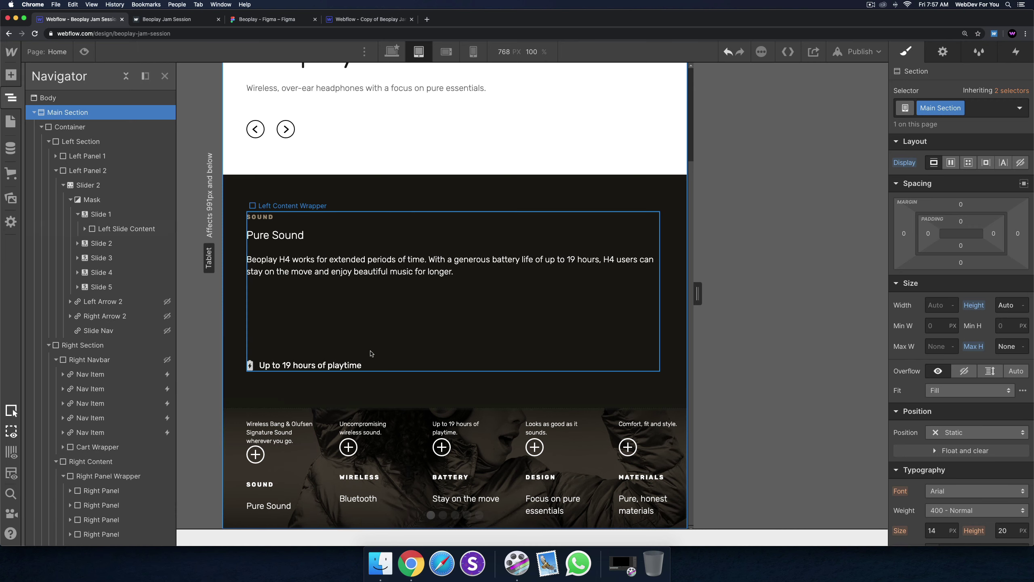
{"action": "left_click", "coordinate": [102, 345]}
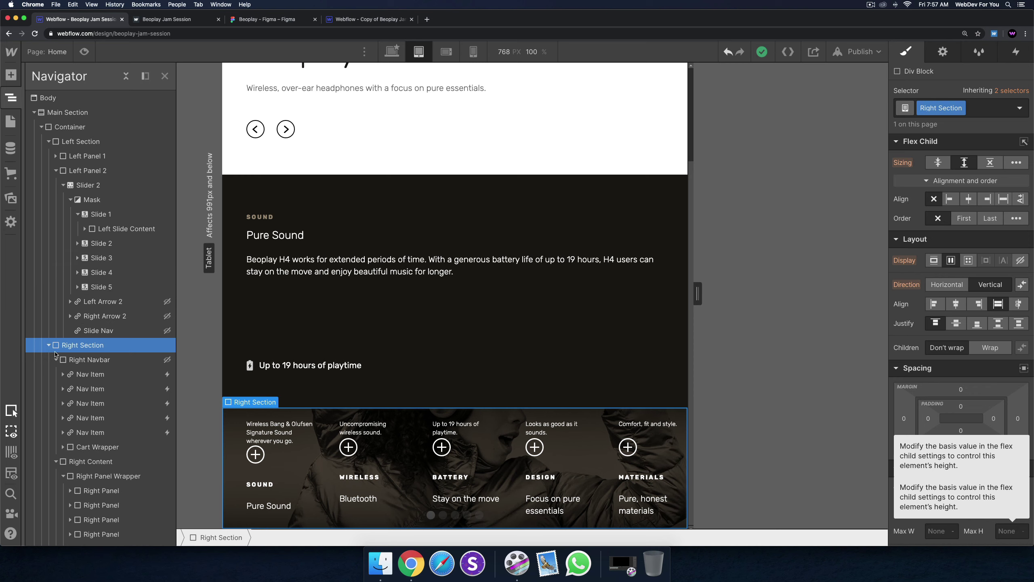
{"action": "scroll", "coordinate": [84, 360], "scroll_direction": "down", "scroll_amount": 3}
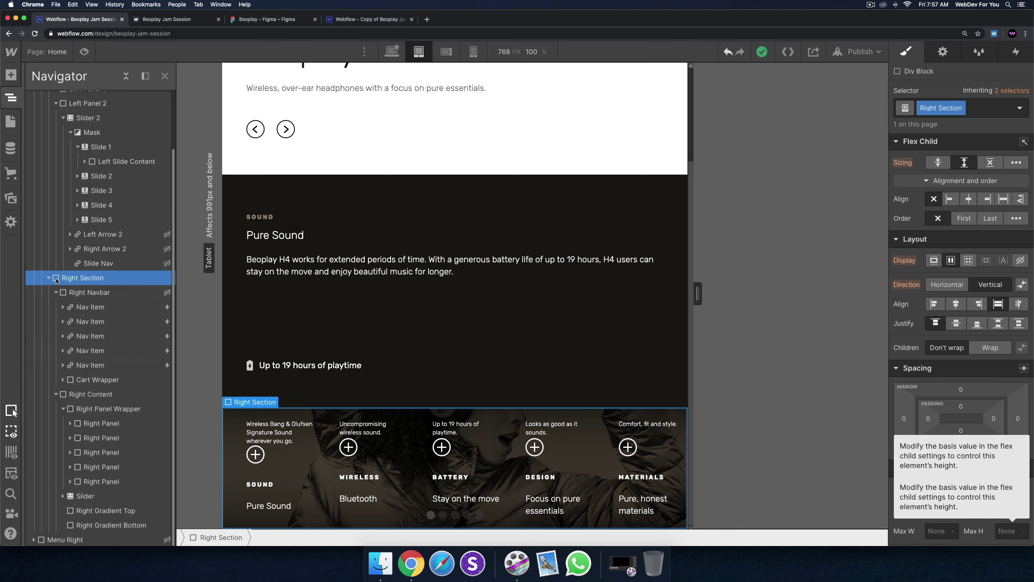
{"action": "left_click", "coordinate": [55, 293]}
{"action": "left_click", "coordinate": [95, 311]}
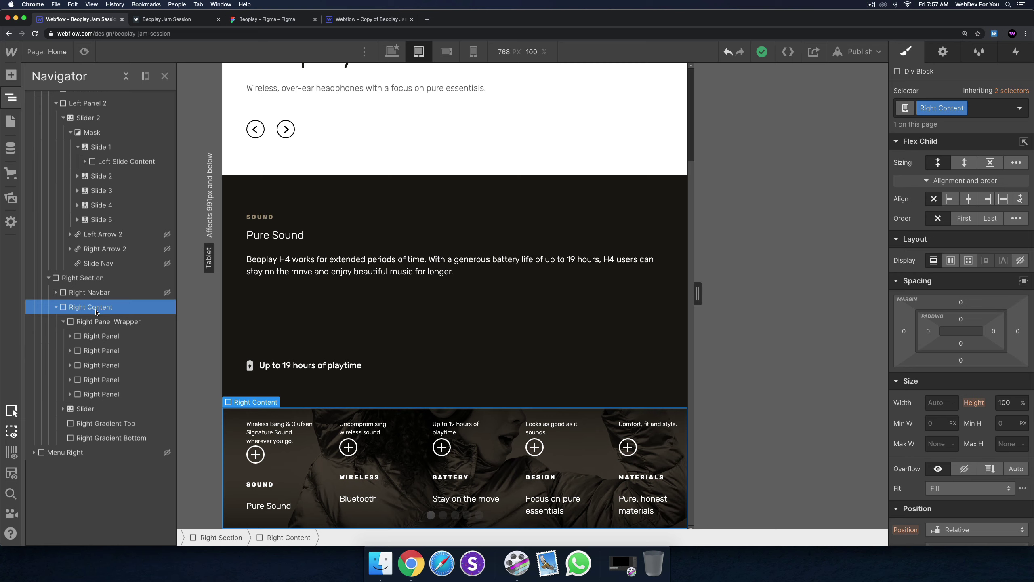
{"action": "left_click", "coordinate": [91, 278]}
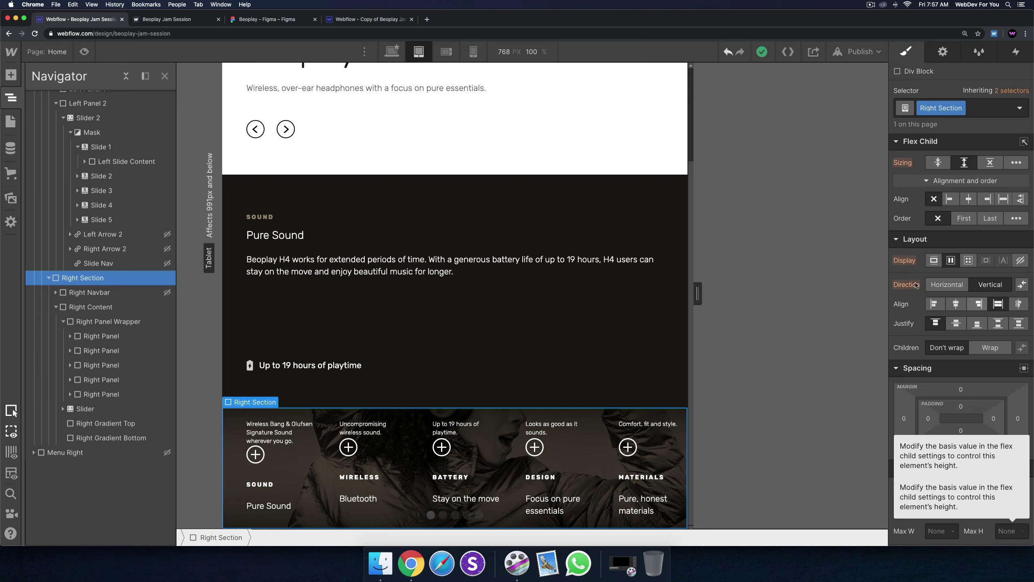
{"action": "left_click", "coordinate": [130, 308]}
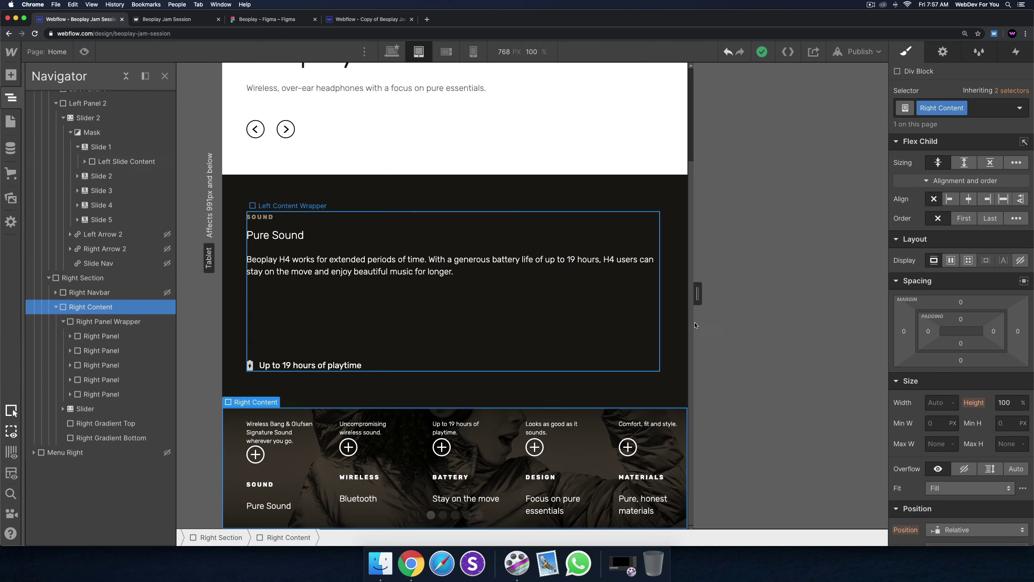
{"action": "scroll", "coordinate": [1010, 326], "scroll_direction": "down", "scroll_amount": 5}
{"action": "left_click", "coordinate": [1026, 324]}
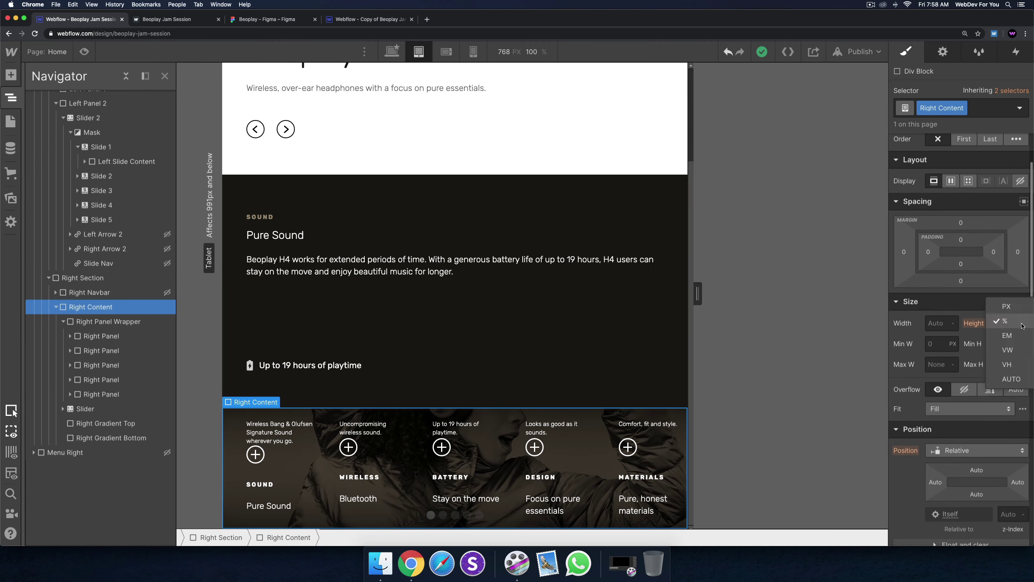
{"action": "left_click", "coordinate": [1007, 379]}
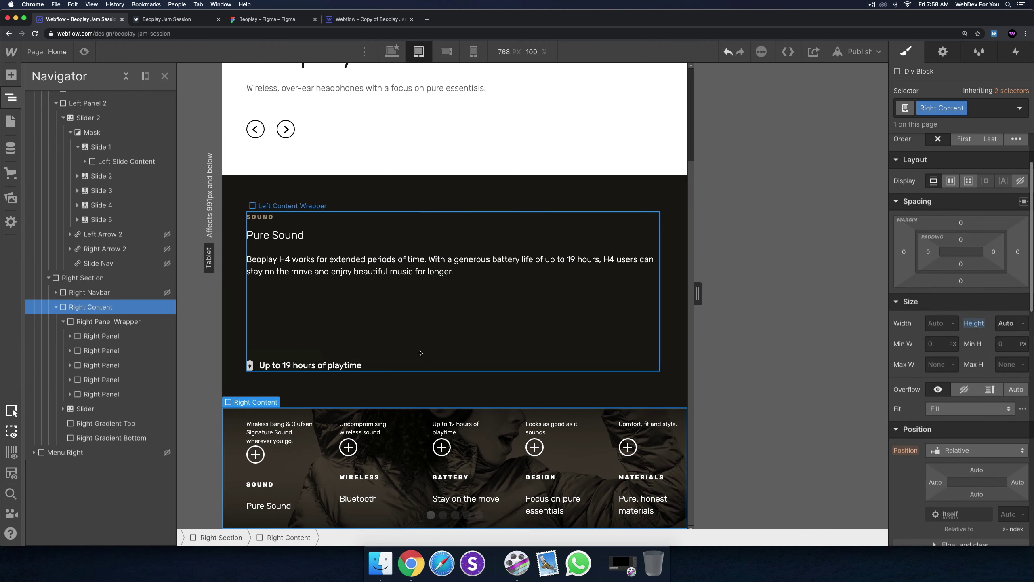
Step: Change the Right Panel Wrapper's flex direction to Vertical
{"action": "left_click", "coordinate": [121, 324]}
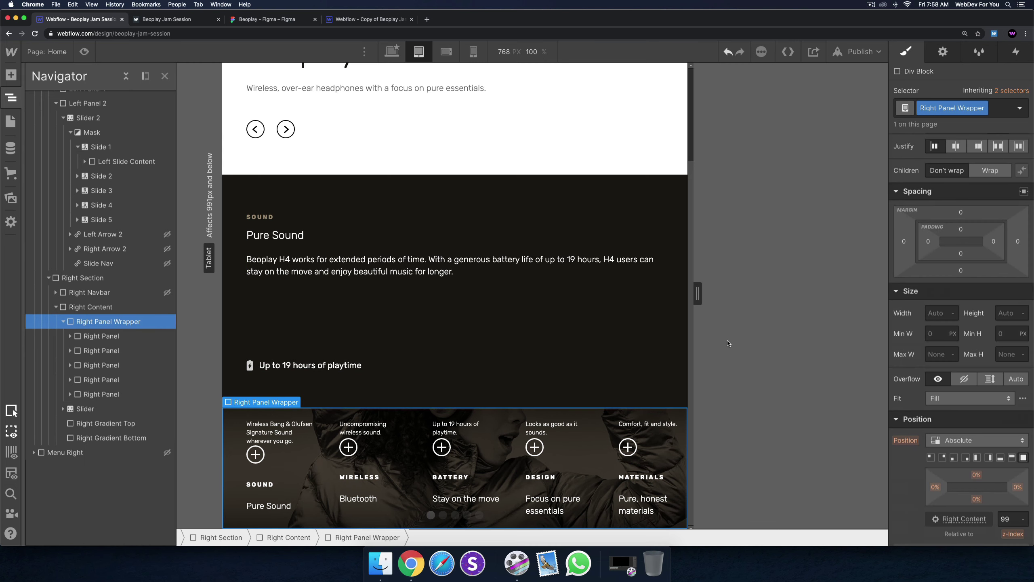
{"action": "scroll", "coordinate": [977, 191], "scroll_direction": "up", "scroll_amount": 2}
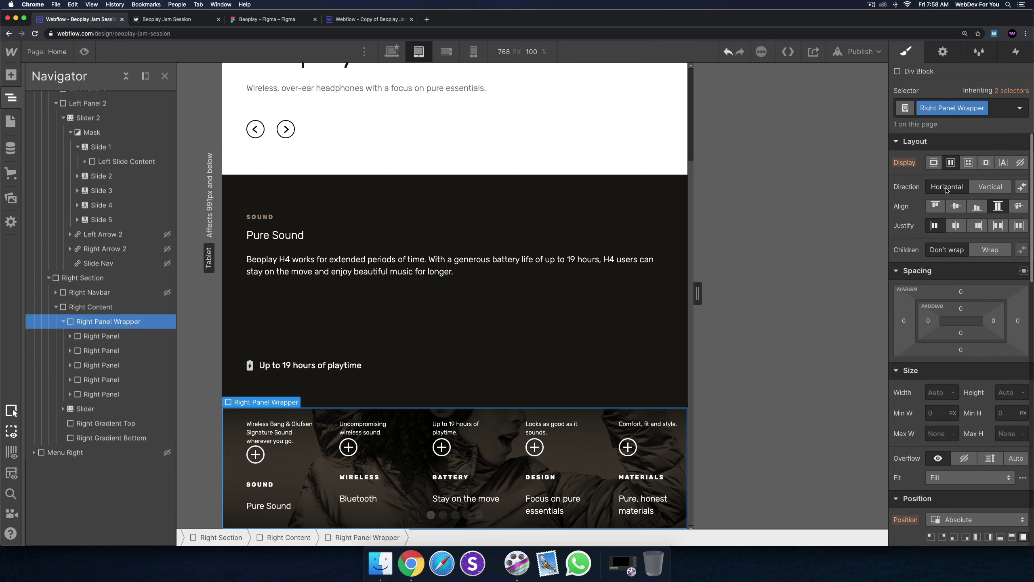
{"action": "left_click", "coordinate": [990, 186]}
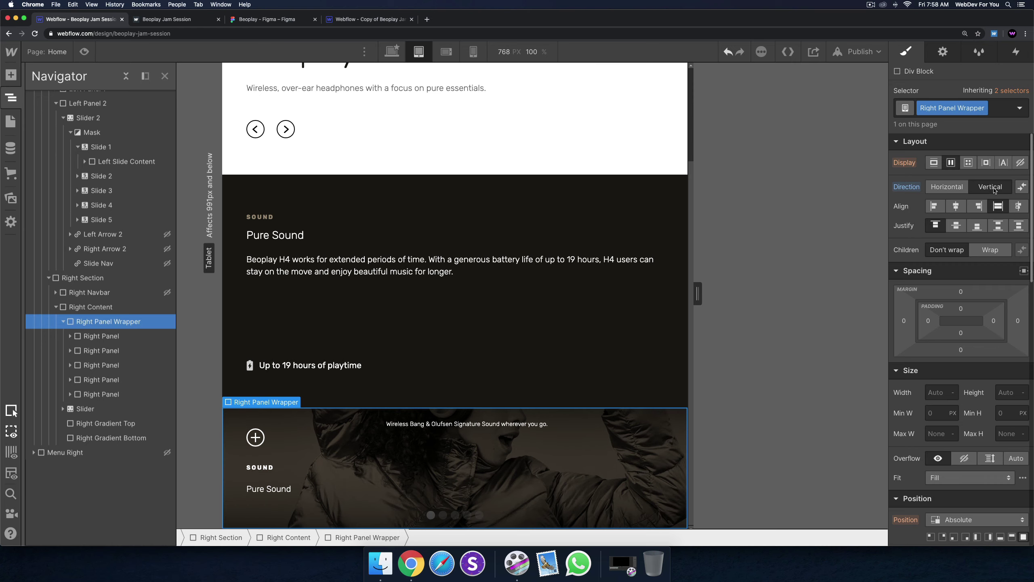
Step: Set the Right Panel's flex child sizing to shrink if needed and its height to 50 VH at the tablet breakpoint
{"action": "scroll", "coordinate": [528, 407], "scroll_direction": "down", "scroll_amount": 4}
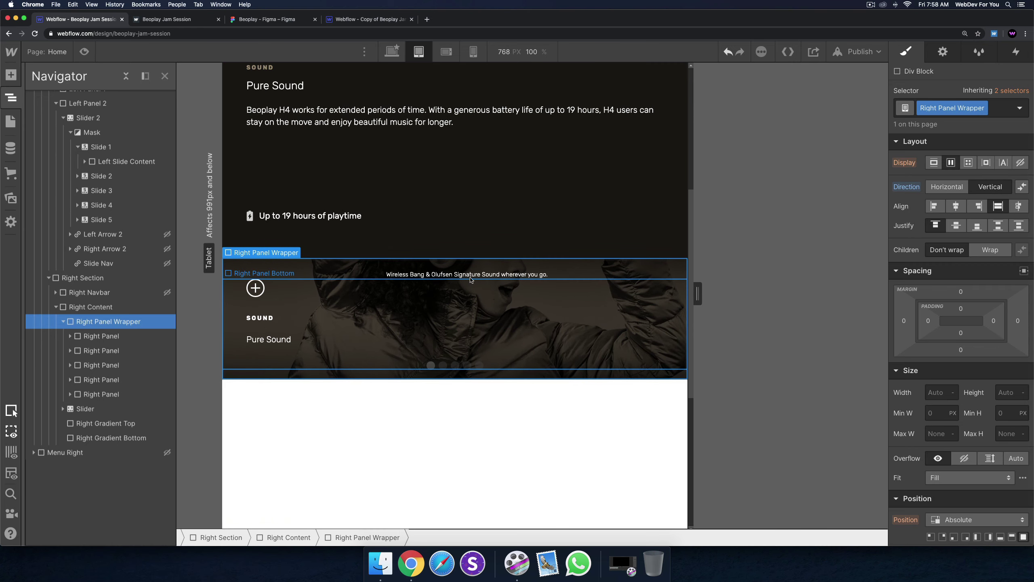
{"action": "scroll", "coordinate": [518, 439], "scroll_direction": "down", "scroll_amount": 4}
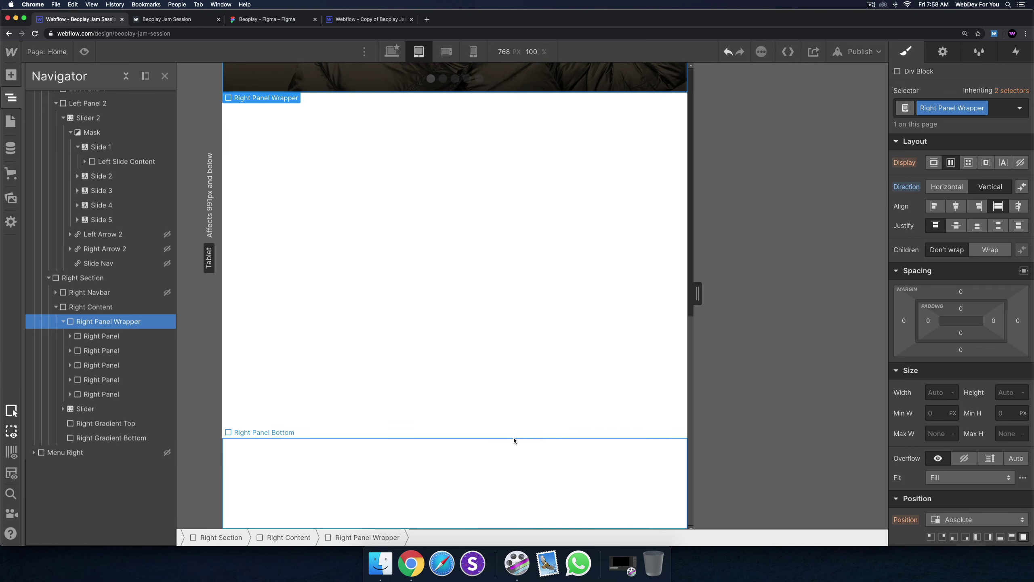
{"action": "left_click", "coordinate": [102, 336]}
{"action": "scroll", "coordinate": [989, 326], "scroll_direction": "down", "scroll_amount": 2}
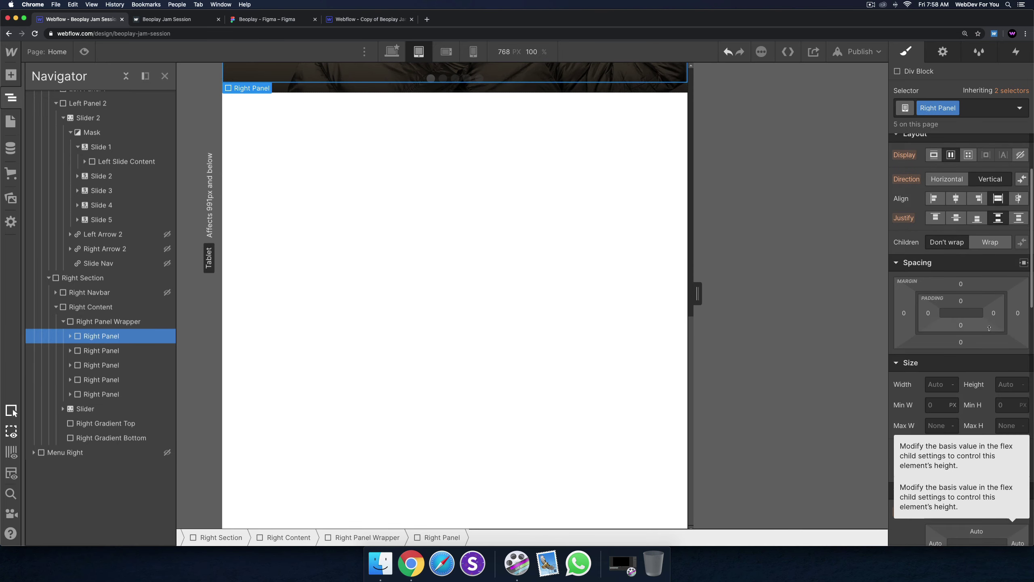
{"action": "scroll", "coordinate": [957, 261], "scroll_direction": "up", "scroll_amount": 3}
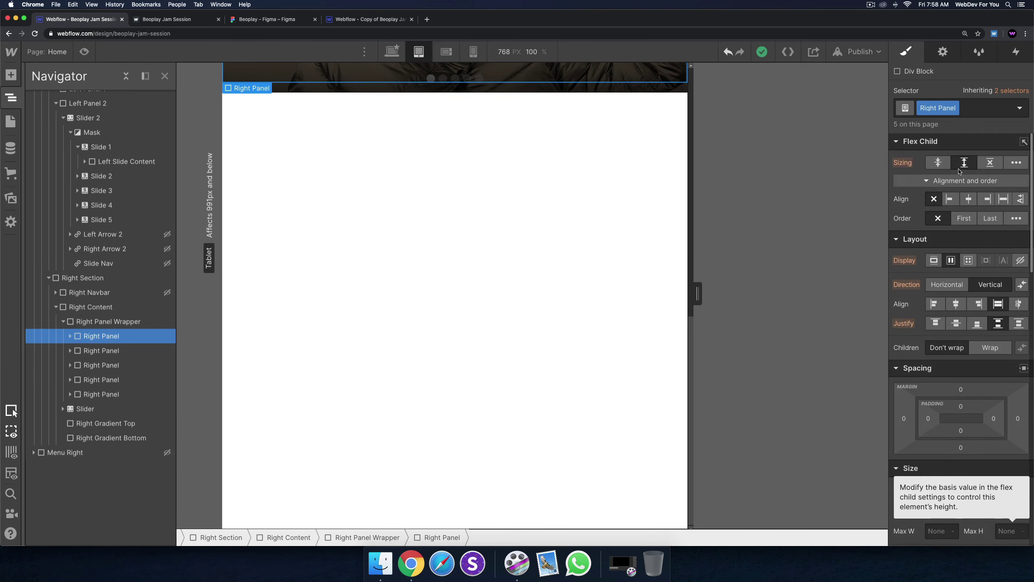
{"action": "left_click", "coordinate": [937, 164]}
{"action": "scroll", "coordinate": [1010, 448], "scroll_direction": "down", "scroll_amount": 1}
{"action": "left_click", "coordinate": [1011, 453]}
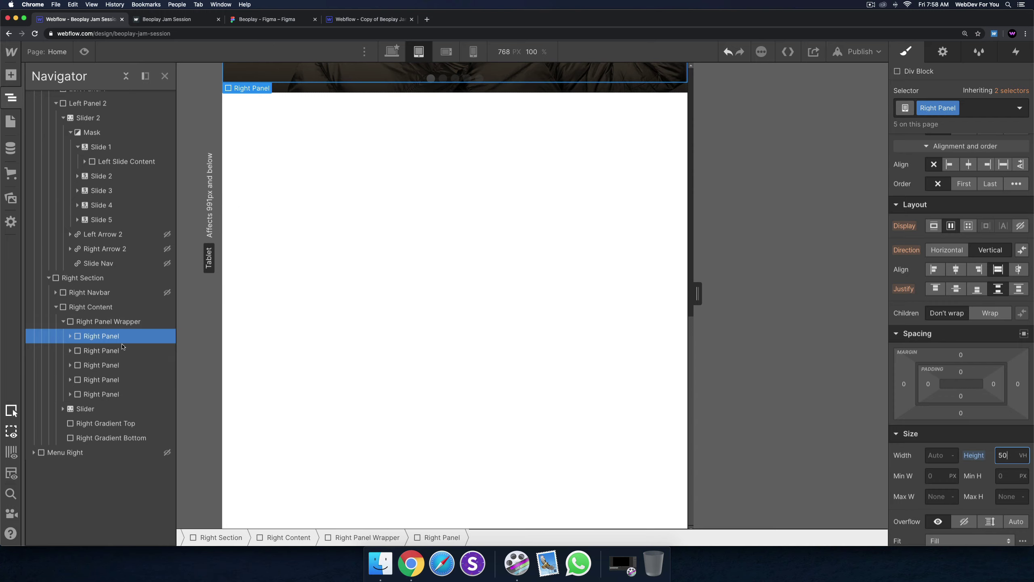
{"action": "scroll", "coordinate": [286, 224], "scroll_direction": "up", "scroll_amount": 1}
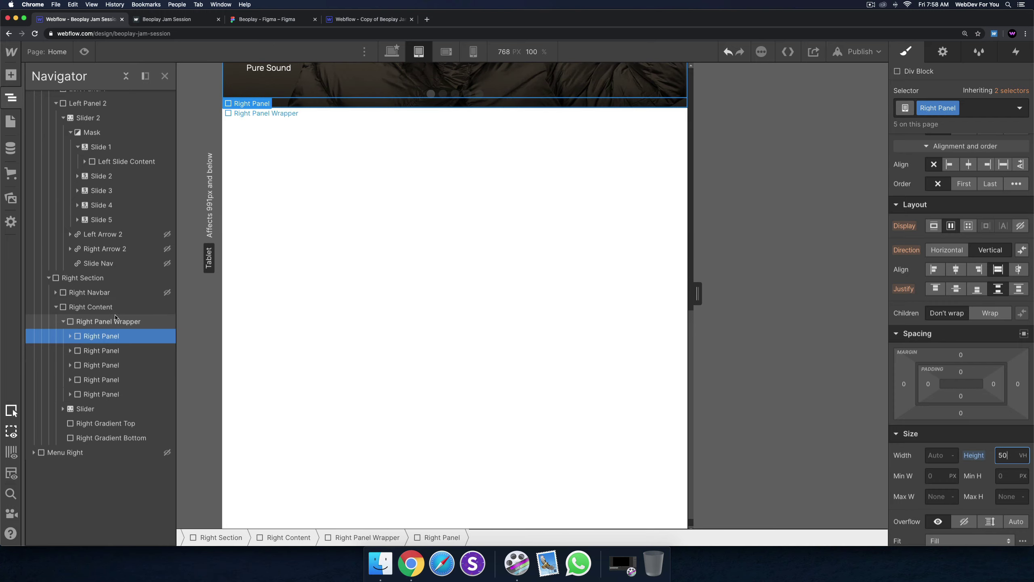
Step: Change the Right Panel Wrapper's position to Relative at the tablet breakpoint
{"action": "left_click", "coordinate": [104, 312]}
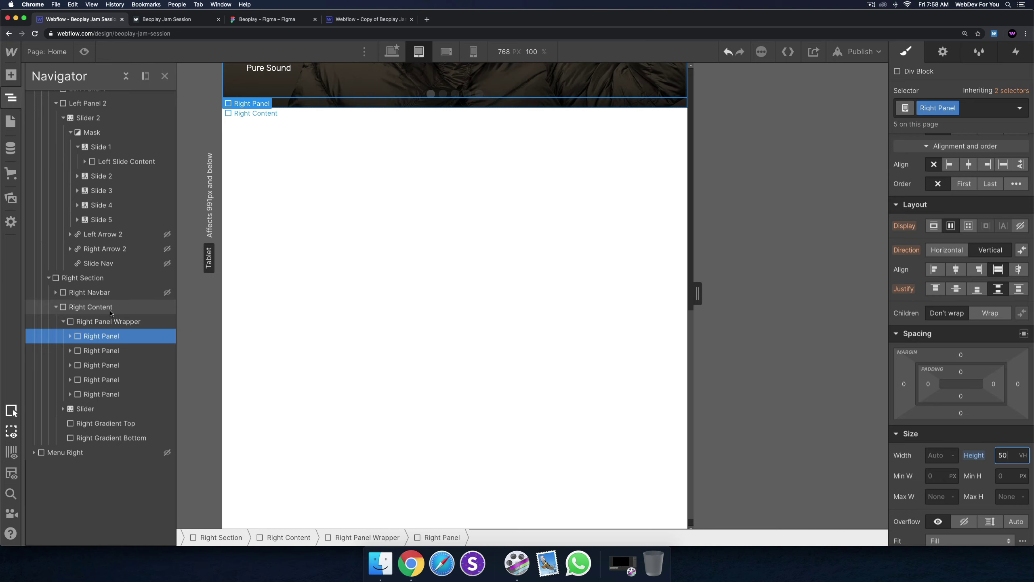
{"action": "scroll", "coordinate": [928, 281], "scroll_direction": "down", "scroll_amount": 3}
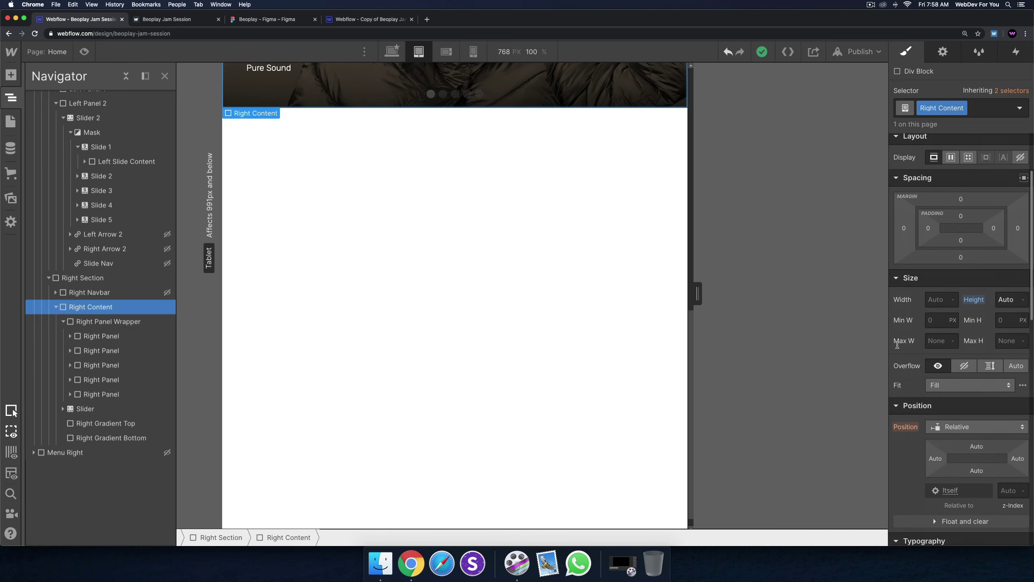
{"action": "left_click", "coordinate": [126, 335]}
{"action": "left_click", "coordinate": [125, 325]}
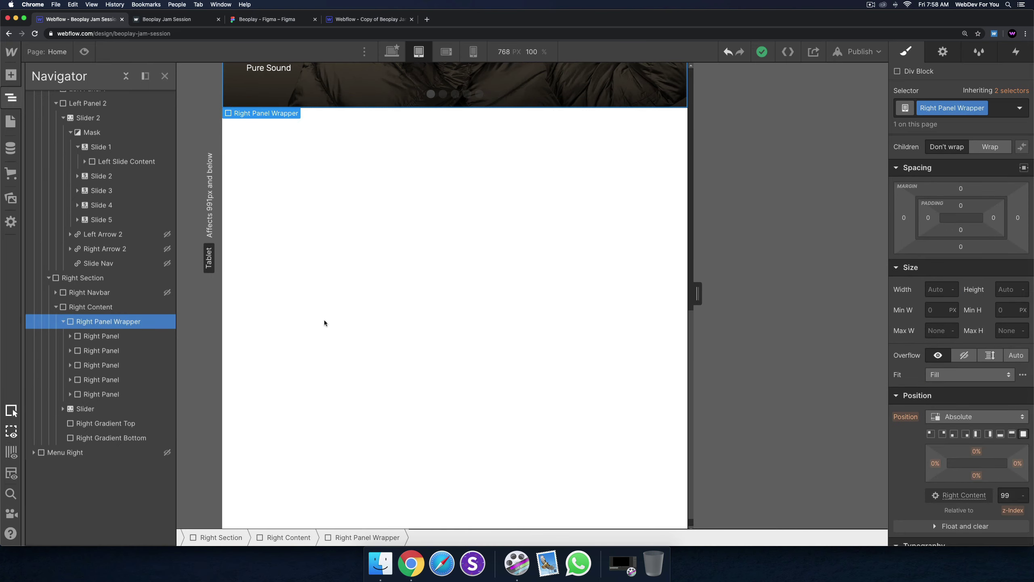
{"action": "left_click", "coordinate": [973, 420]}
{"action": "left_click", "coordinate": [957, 402]}
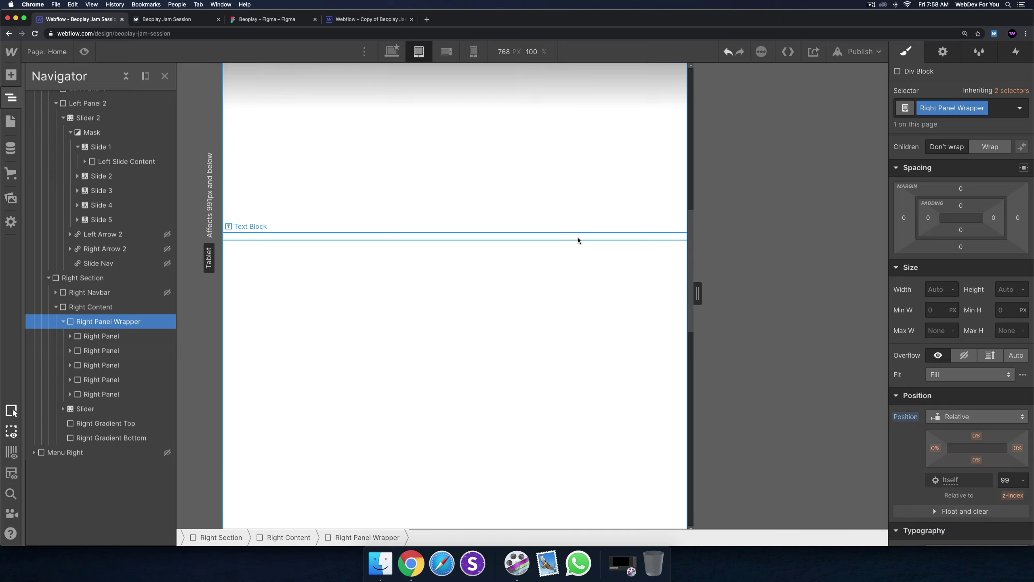
{"action": "scroll", "coordinate": [567, 239], "scroll_direction": "up", "scroll_amount": 5}
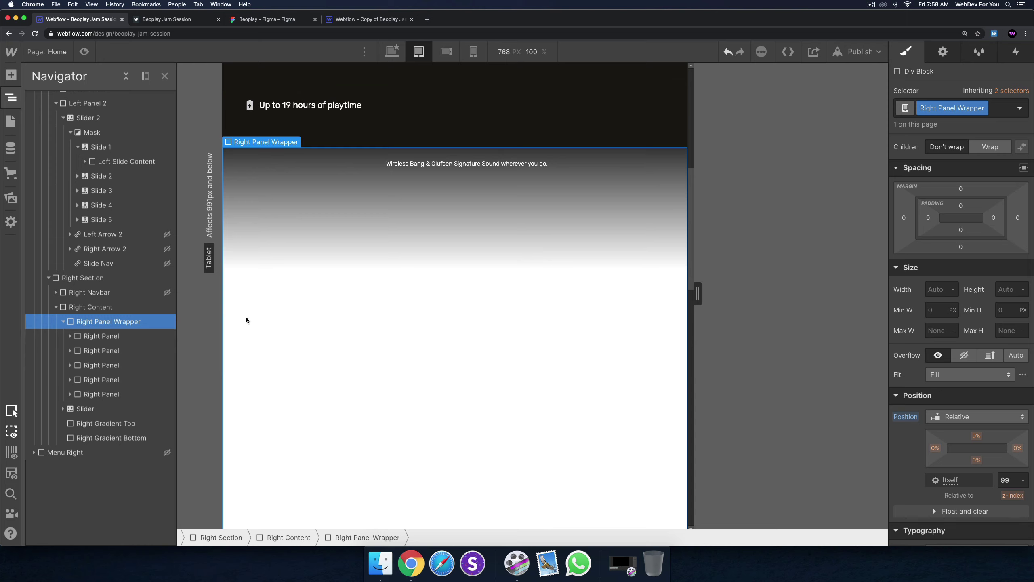
Step: Add image-1-min.png as the background image of the Right Panel class at the tablet breakpoint
{"action": "left_click", "coordinate": [429, 270]}
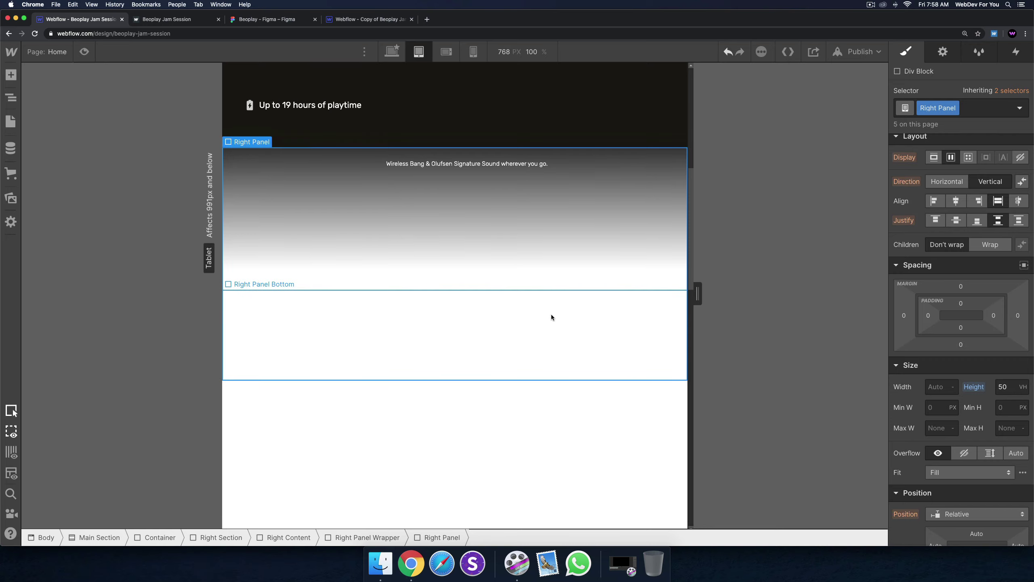
{"action": "scroll", "coordinate": [499, 351], "scroll_direction": "down", "scroll_amount": 6}
{"action": "scroll", "coordinate": [504, 310], "scroll_direction": "down", "scroll_amount": 6}
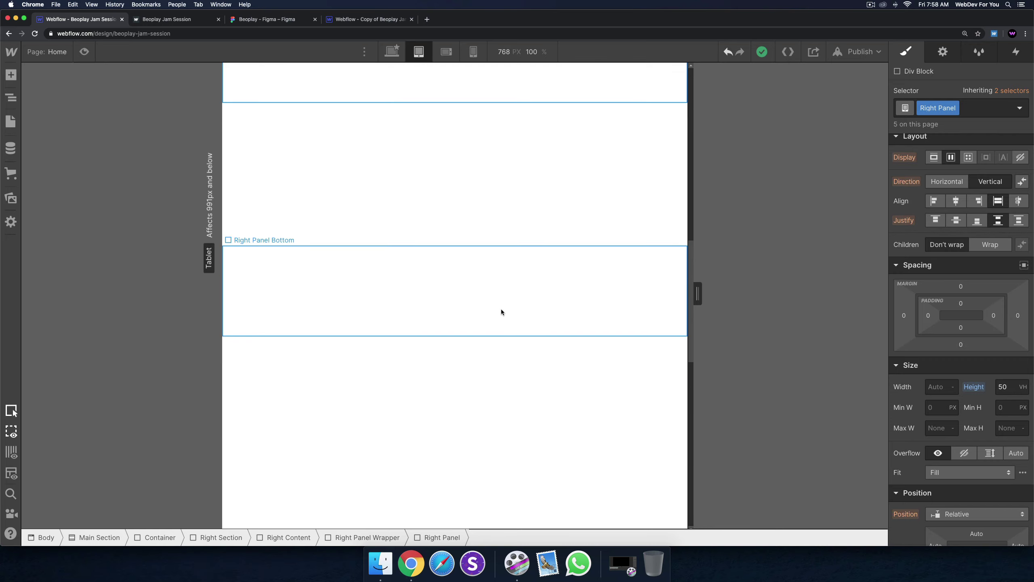
{"action": "scroll", "coordinate": [514, 337], "scroll_direction": "up", "scroll_amount": 3}
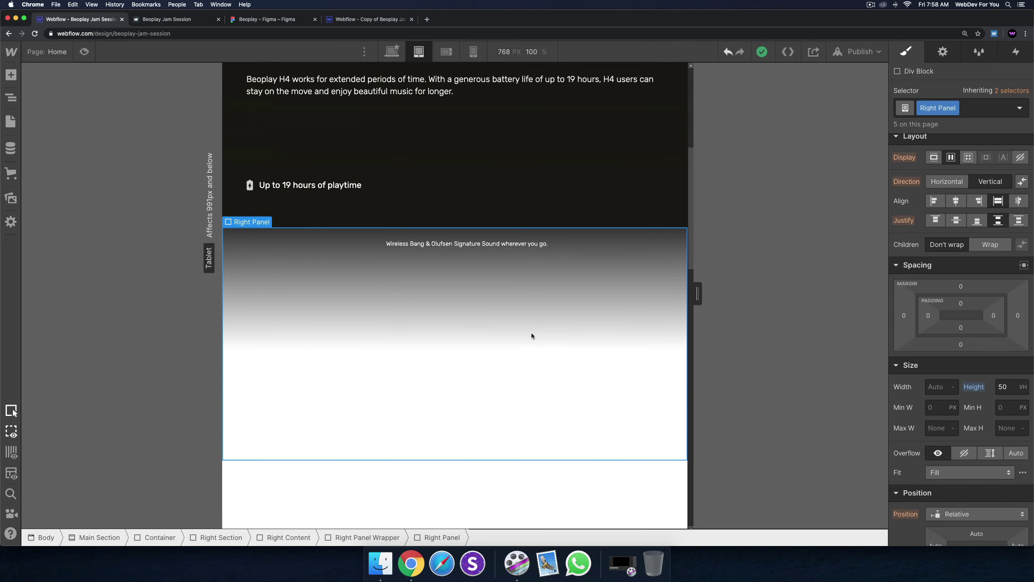
{"action": "scroll", "coordinate": [529, 331], "scroll_direction": "down", "scroll_amount": 1}
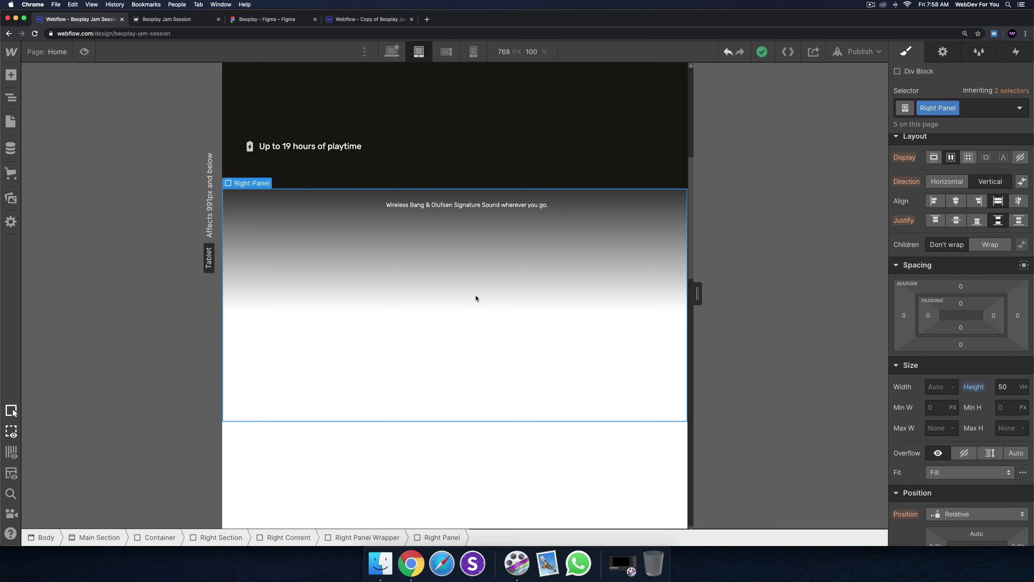
{"action": "scroll", "coordinate": [997, 367], "scroll_direction": "down", "scroll_amount": 10}
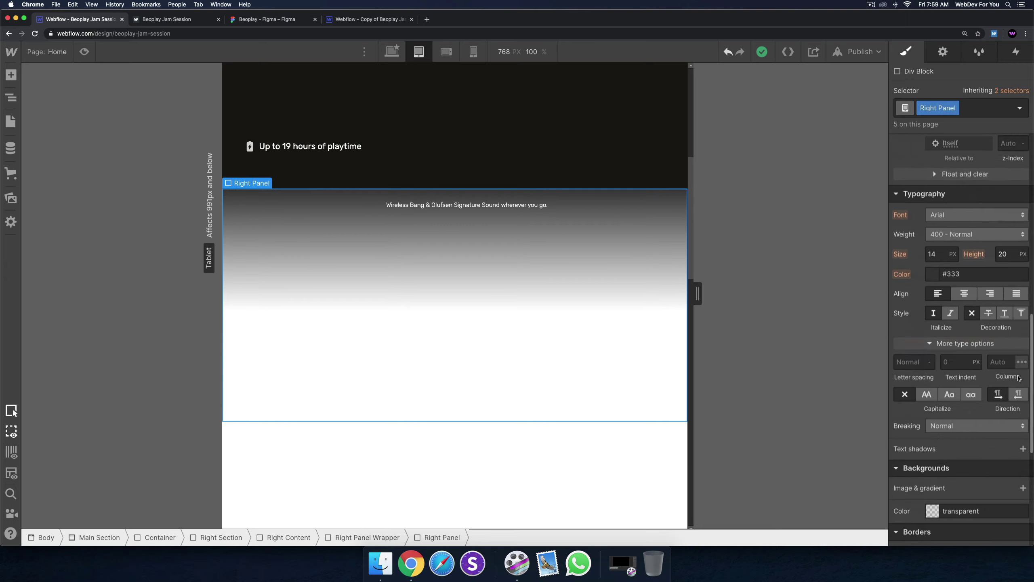
{"action": "scroll", "coordinate": [1010, 381], "scroll_direction": "down", "scroll_amount": 3}
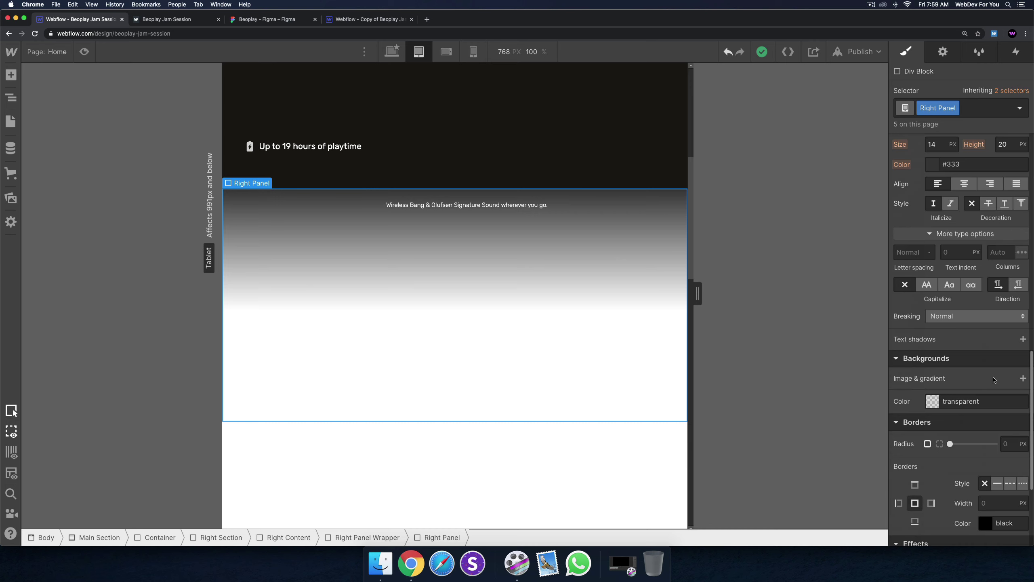
{"action": "left_click", "coordinate": [1023, 378]}
{"action": "left_click", "coordinate": [980, 229]}
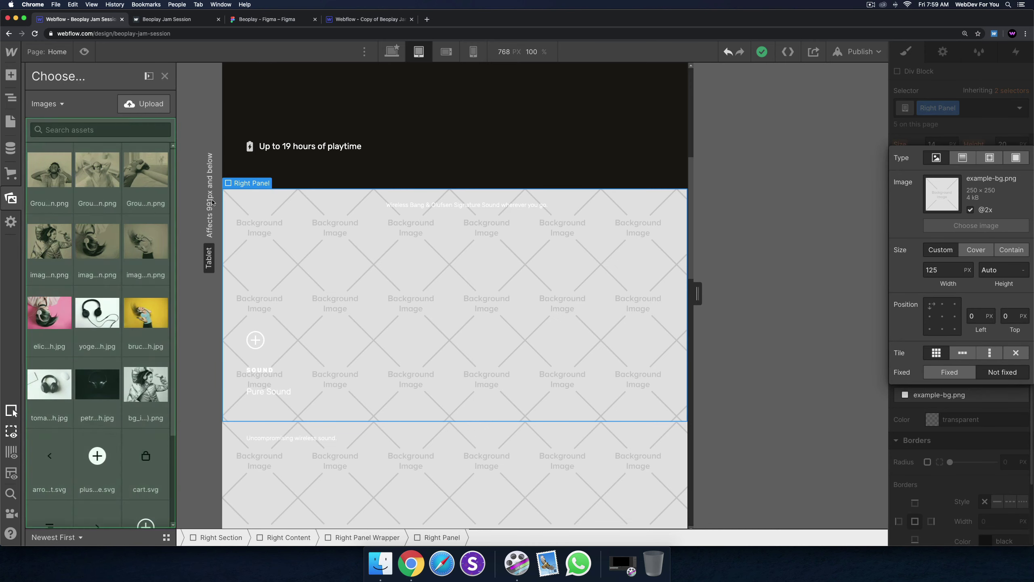
{"action": "left_click", "coordinate": [47, 250]}
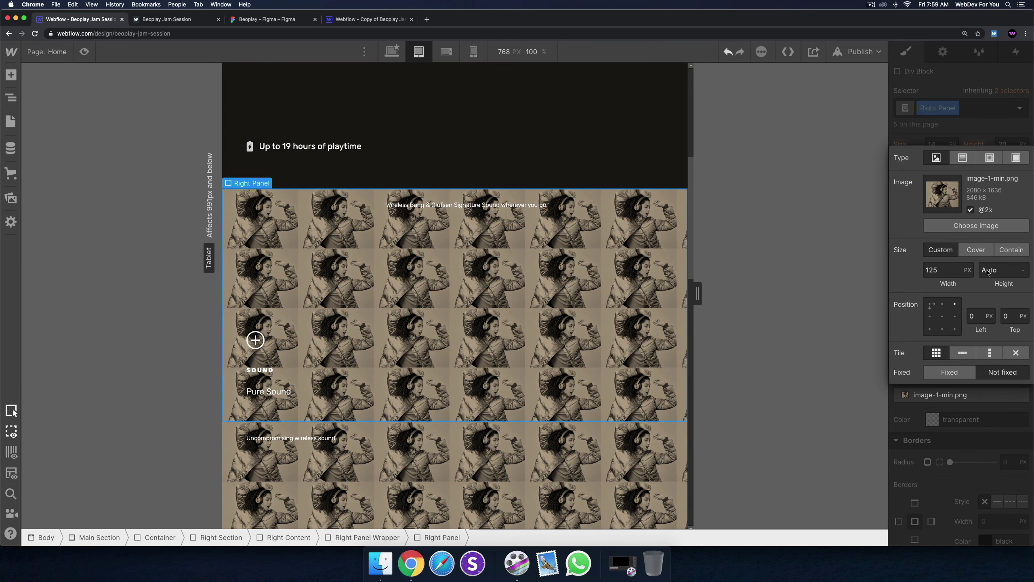
Step: Set the Right Panel's background image size to Cover and its position to the center, 50% left and 50% top
{"action": "left_click", "coordinate": [976, 250]}
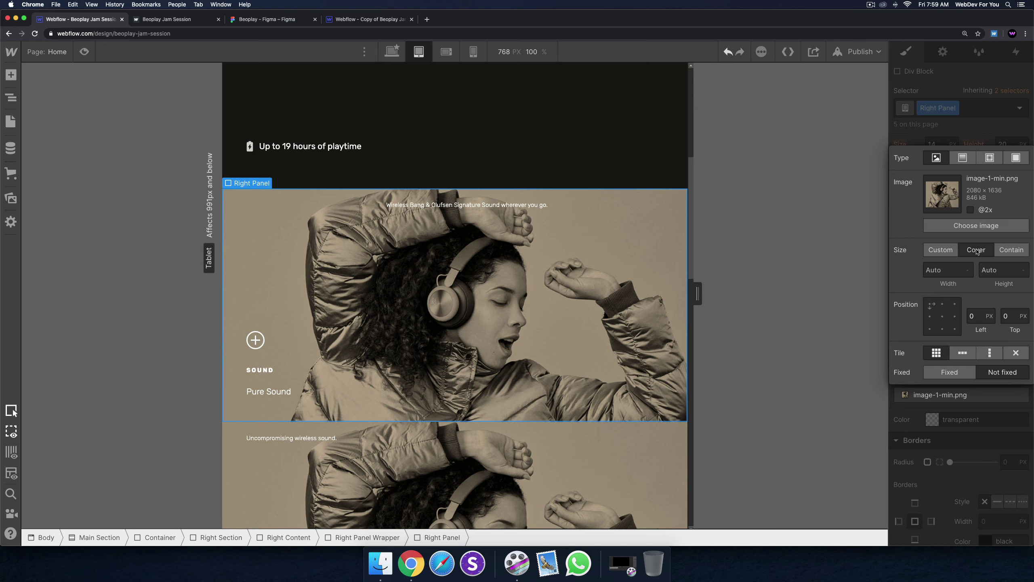
{"action": "left_click", "coordinate": [942, 316]}
{"action": "scroll", "coordinate": [413, 310], "scroll_direction": "down", "scroll_amount": 15}
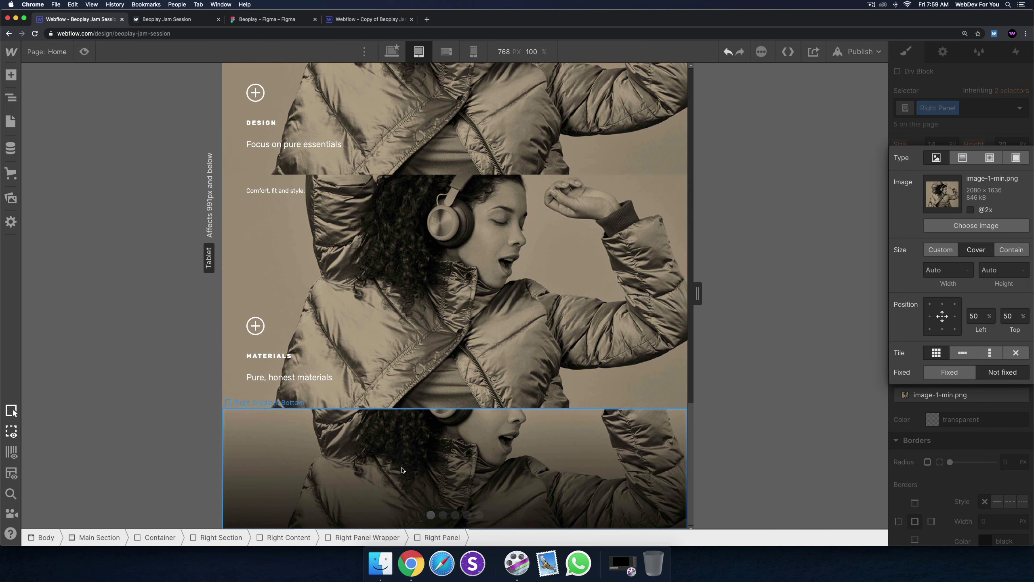
Step: Examine the stacked right panels and the Right Gradient Bottom overlay on the tablet page
{"action": "left_click", "coordinate": [409, 454]}
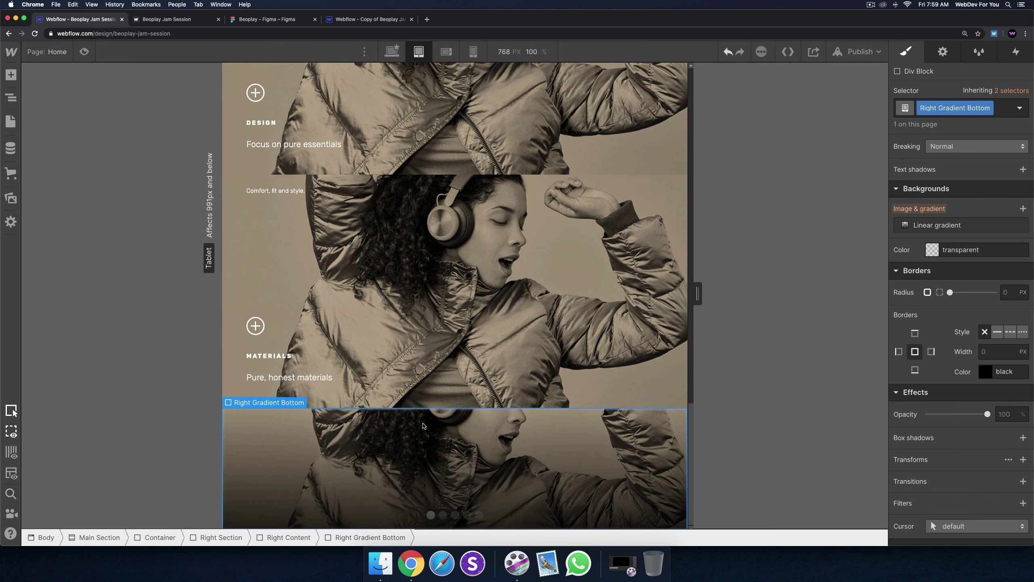
{"action": "scroll", "coordinate": [423, 424], "scroll_direction": "up", "scroll_amount": 5}
{"action": "scroll", "coordinate": [424, 419], "scroll_direction": "up", "scroll_amount": 8}
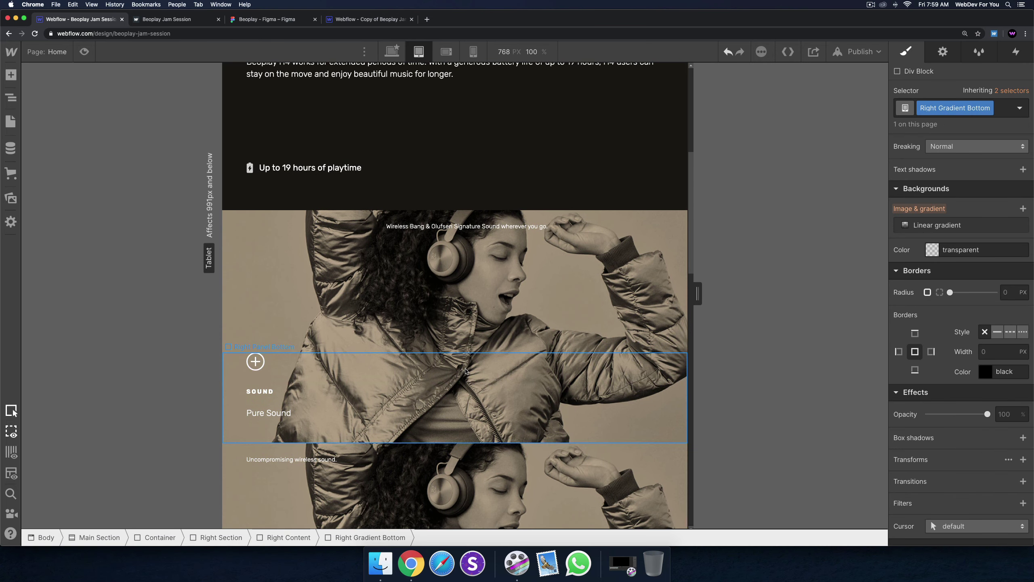
{"action": "left_click", "coordinate": [615, 261]}
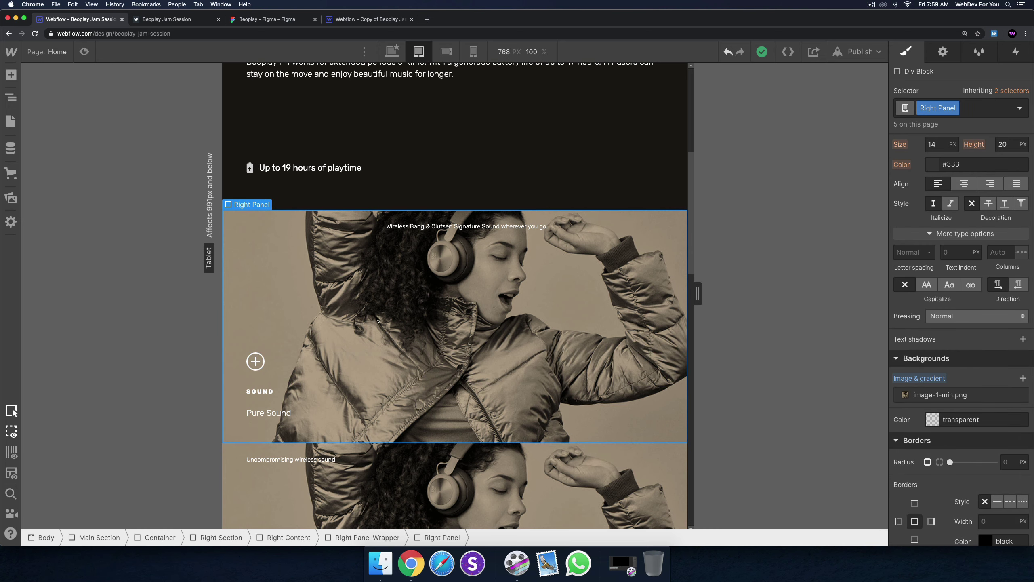
{"action": "scroll", "coordinate": [329, 286], "scroll_direction": "down", "scroll_amount": 15}
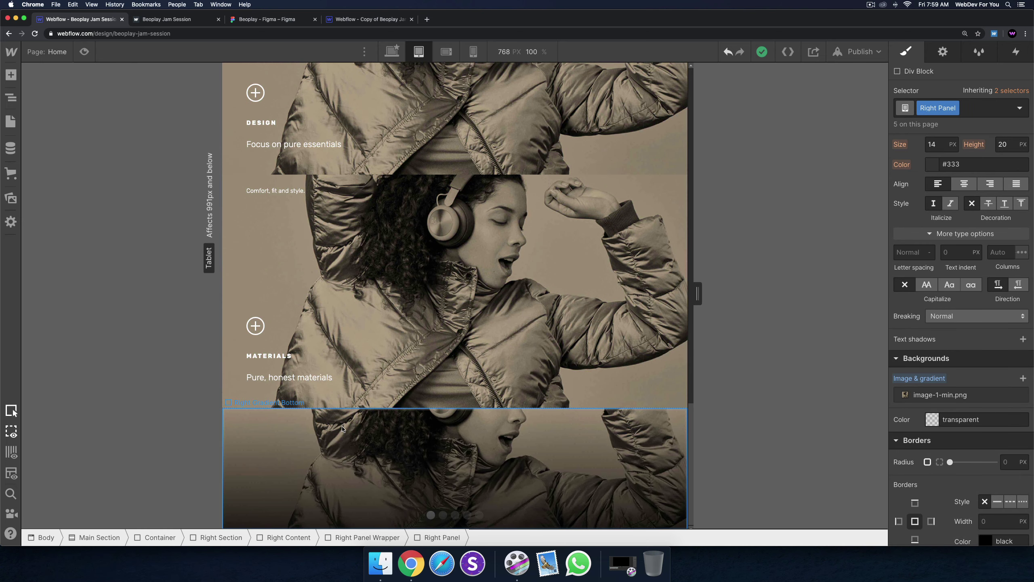
{"action": "left_click", "coordinate": [342, 428]}
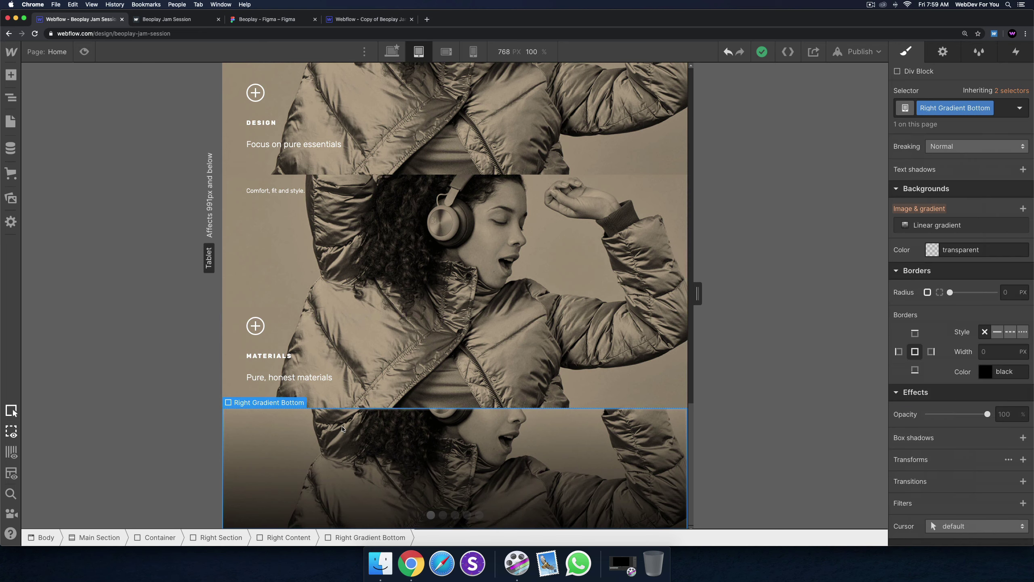
{"action": "scroll", "coordinate": [373, 349], "scroll_direction": "up", "scroll_amount": 10}
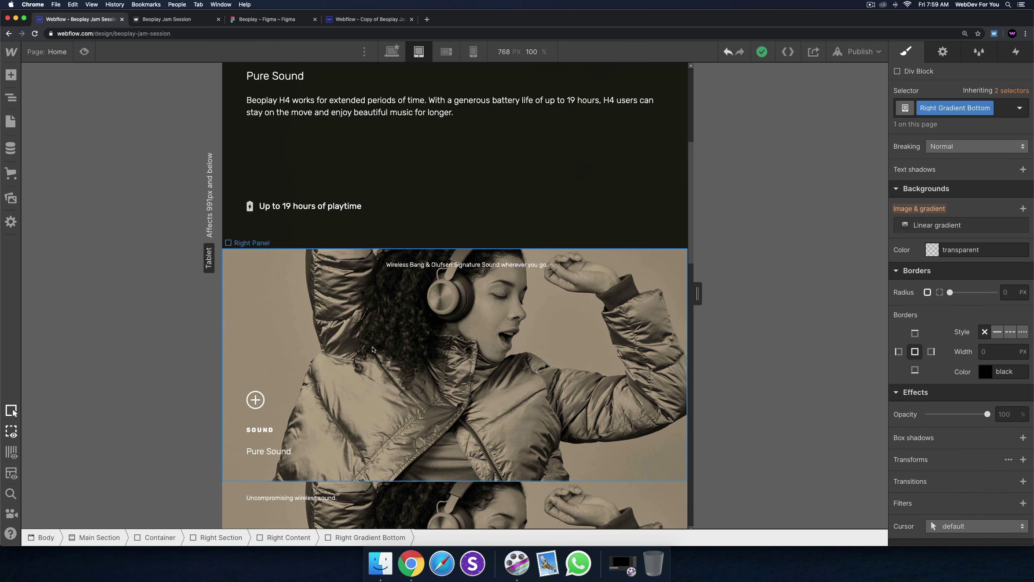
{"action": "left_click", "coordinate": [412, 346]}
{"action": "scroll", "coordinate": [410, 336], "scroll_direction": "up", "scroll_amount": 5}
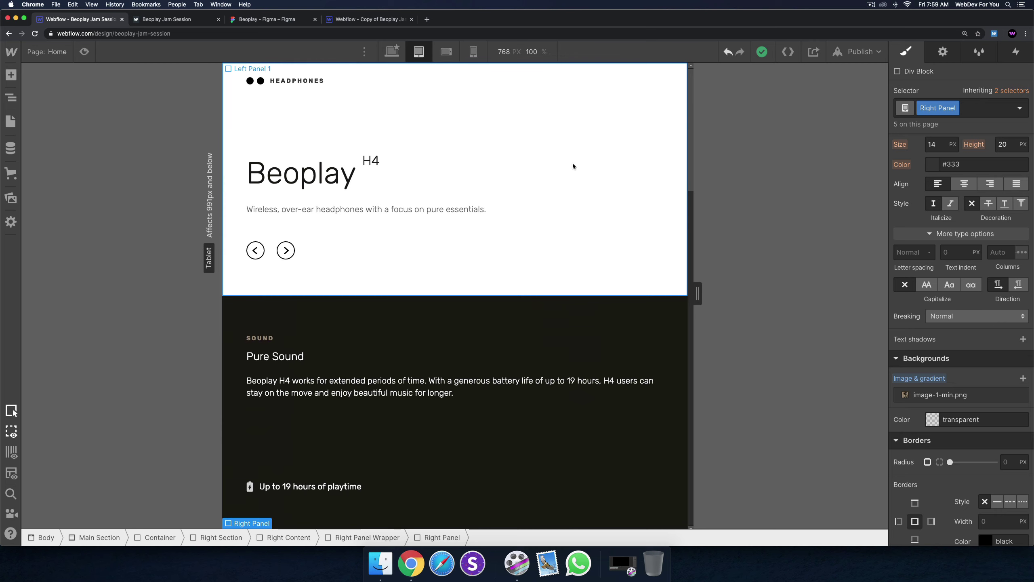
{"action": "scroll", "coordinate": [516, 322], "scroll_direction": "down", "scroll_amount": 8}
{"action": "scroll", "coordinate": [529, 286], "scroll_direction": "up", "scroll_amount": 8}
{"action": "scroll", "coordinate": [484, 359], "scroll_direction": "down", "scroll_amount": 15}
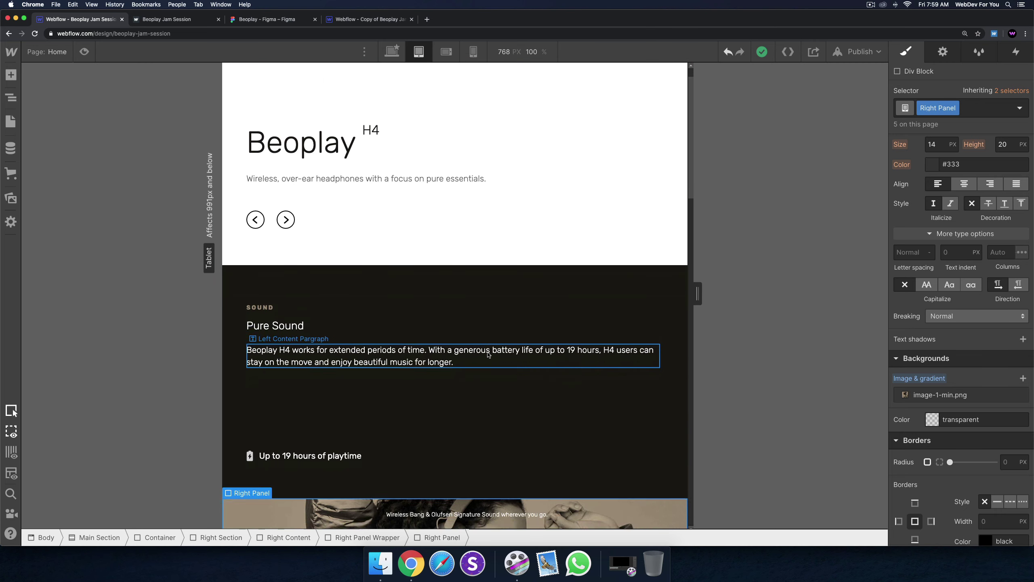
{"action": "scroll", "coordinate": [420, 362], "scroll_direction": "down", "scroll_amount": 10}
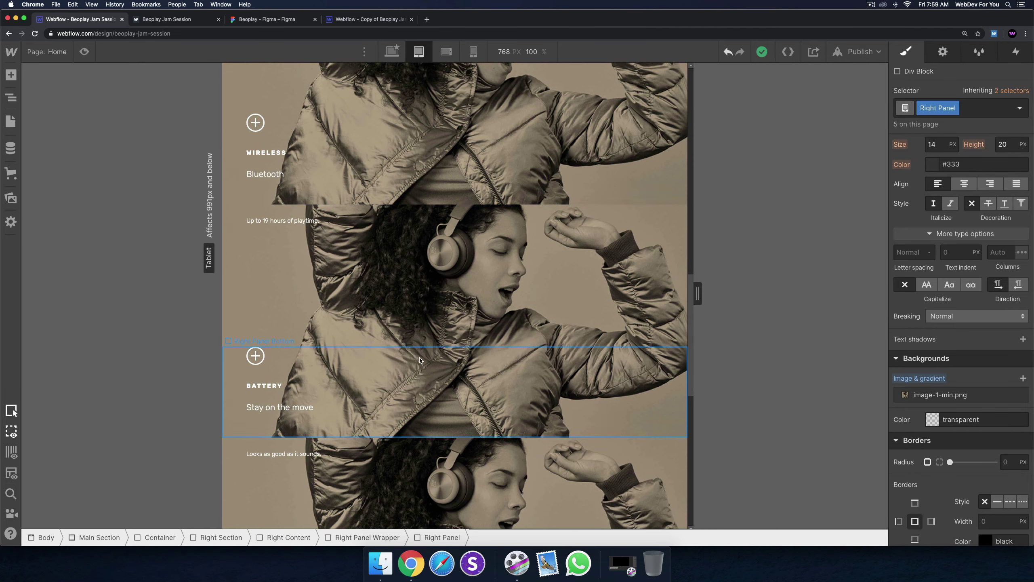
{"action": "scroll", "coordinate": [420, 358], "scroll_direction": "up", "scroll_amount": 2}
{"action": "scroll", "coordinate": [420, 356], "scroll_direction": "down", "scroll_amount": 5}
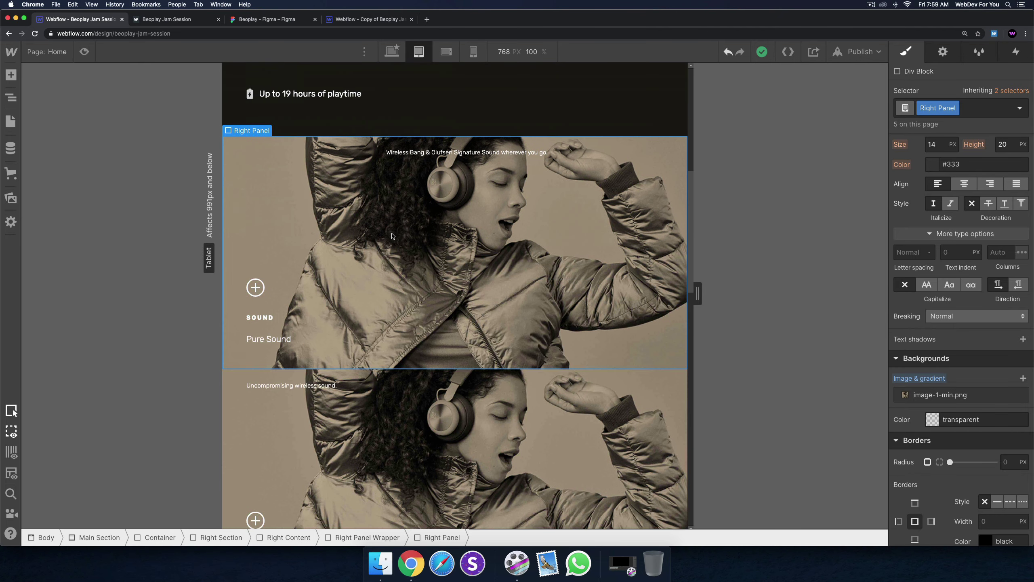
Step: Set the Right Panel Top's horizontal justification to Start in the first right panel
{"action": "left_click", "coordinate": [364, 153]}
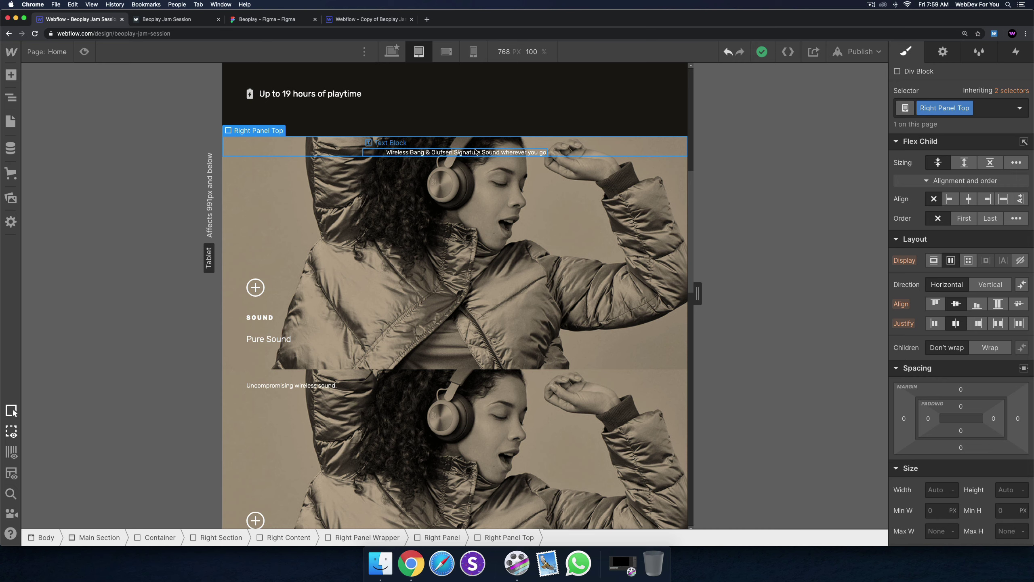
{"action": "left_click", "coordinate": [934, 323]}
{"action": "scroll", "coordinate": [490, 308], "scroll_direction": "down", "scroll_amount": 5}
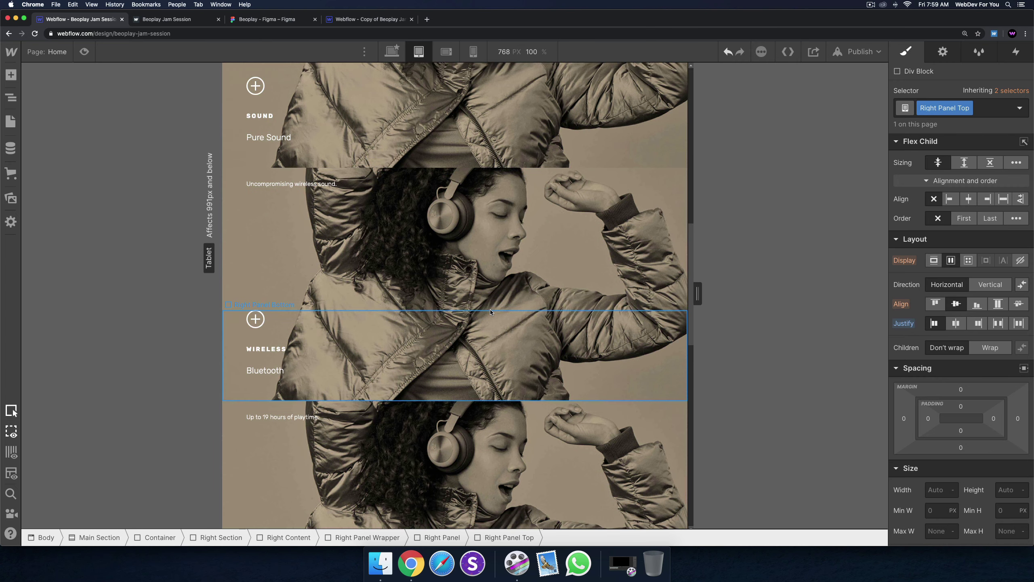
{"action": "scroll", "coordinate": [490, 308], "scroll_direction": "up", "scroll_amount": 10}
{"action": "scroll", "coordinate": [490, 309], "scroll_direction": "down", "scroll_amount": 3}
{"action": "left_click", "coordinate": [364, 275]}
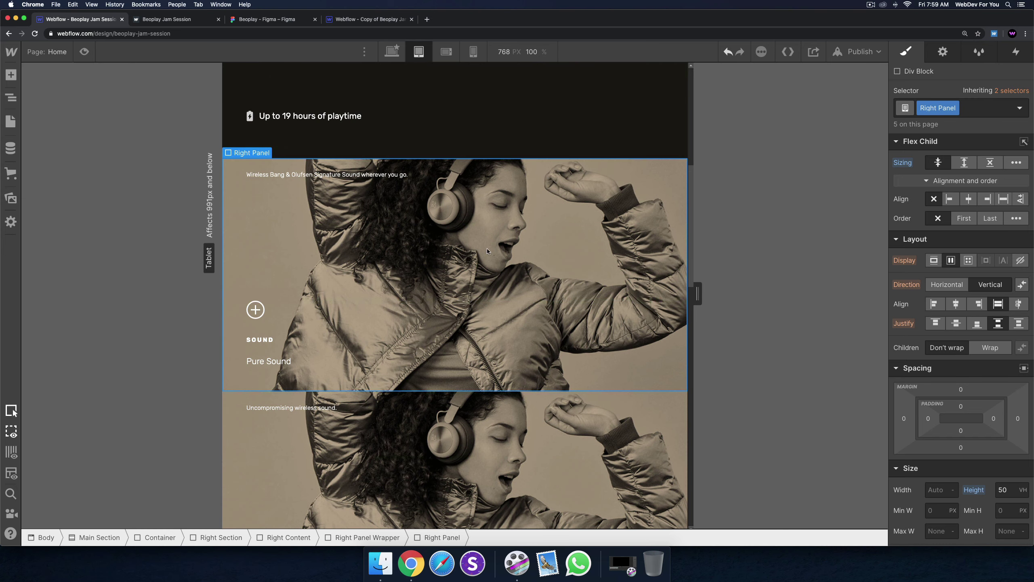
{"action": "scroll", "coordinate": [488, 249], "scroll_direction": "up", "scroll_amount": 1}
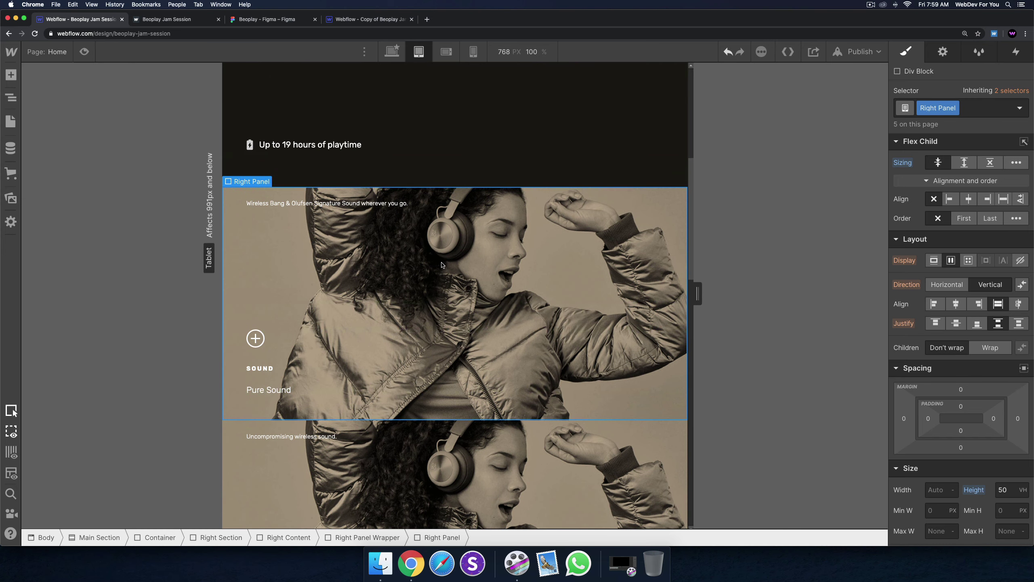
Step: Add a solid black overlay at 40% opacity above the background image of the Right Panel class
{"action": "scroll", "coordinate": [449, 312], "scroll_direction": "down", "scroll_amount": 1}
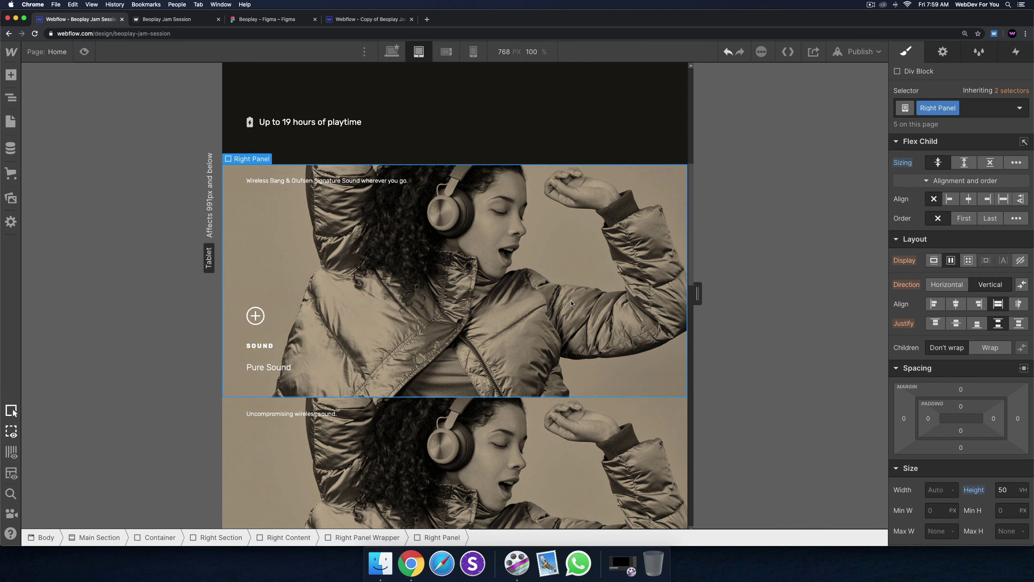
{"action": "scroll", "coordinate": [966, 418], "scroll_direction": "down", "scroll_amount": 15}
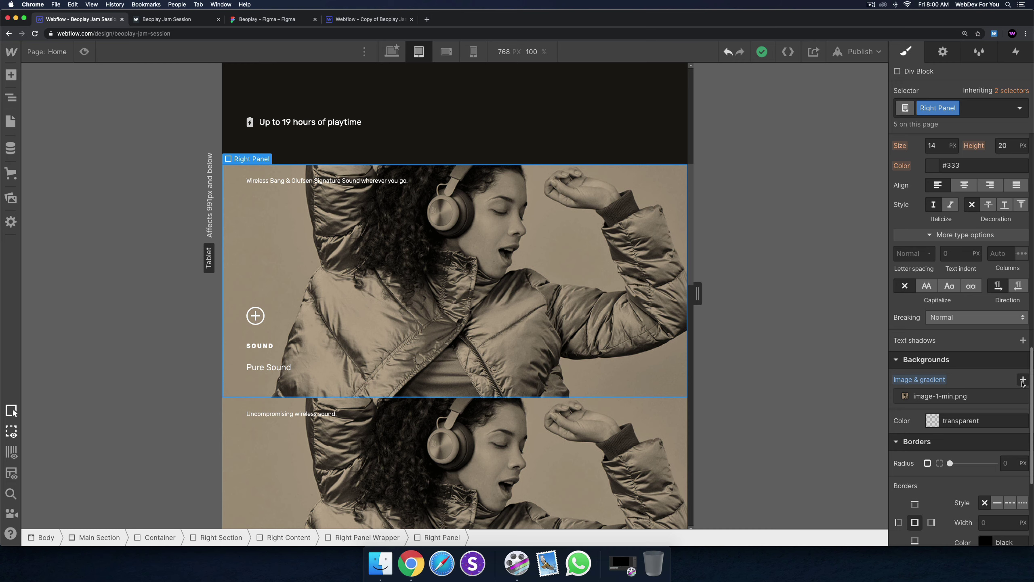
{"action": "left_click", "coordinate": [1023, 379]}
{"action": "left_click", "coordinate": [1016, 159]}
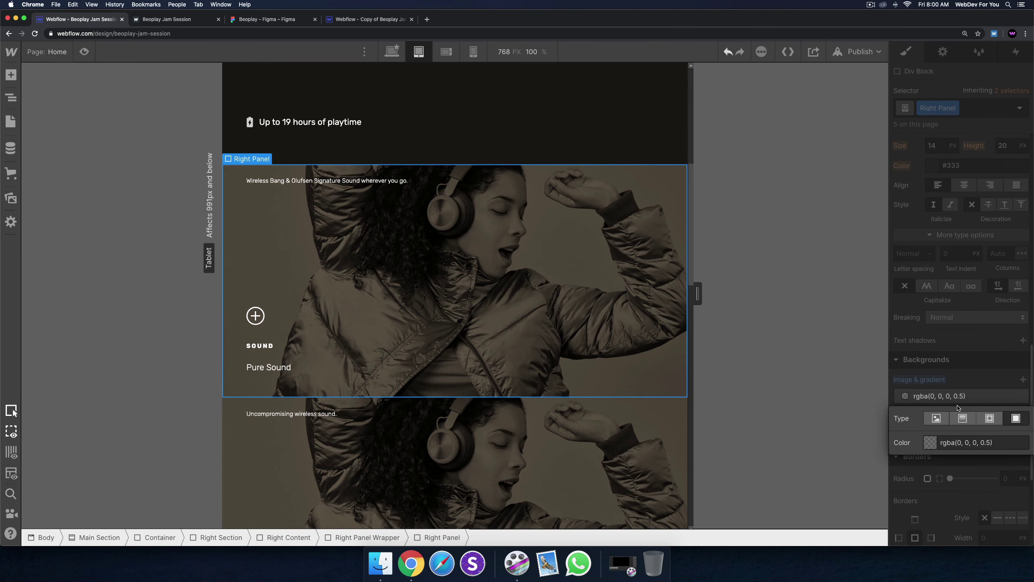
{"action": "left_click", "coordinate": [931, 443]}
{"action": "left_click", "coordinate": [1019, 380]}
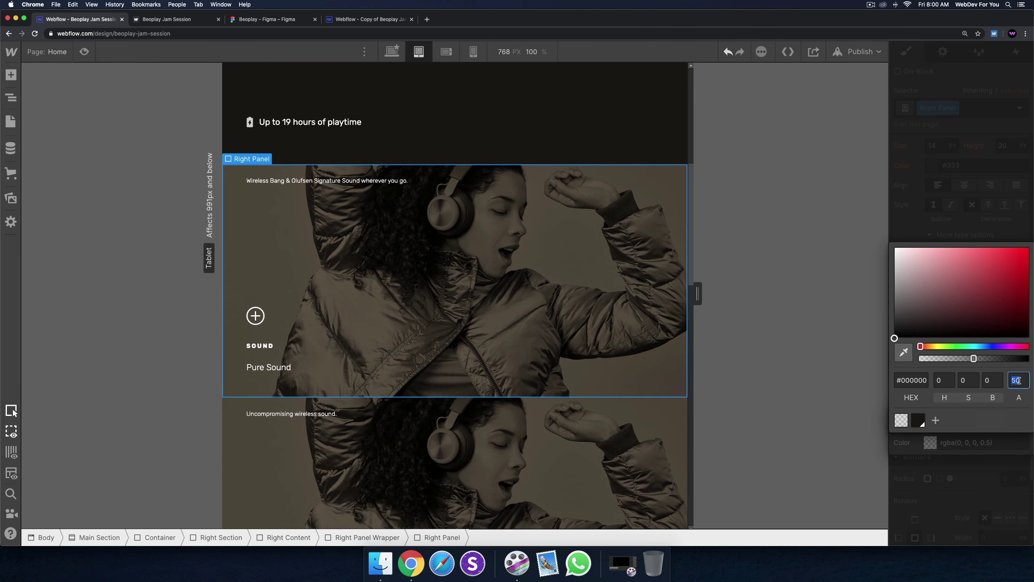
{"action": "key", "text": "Return"}
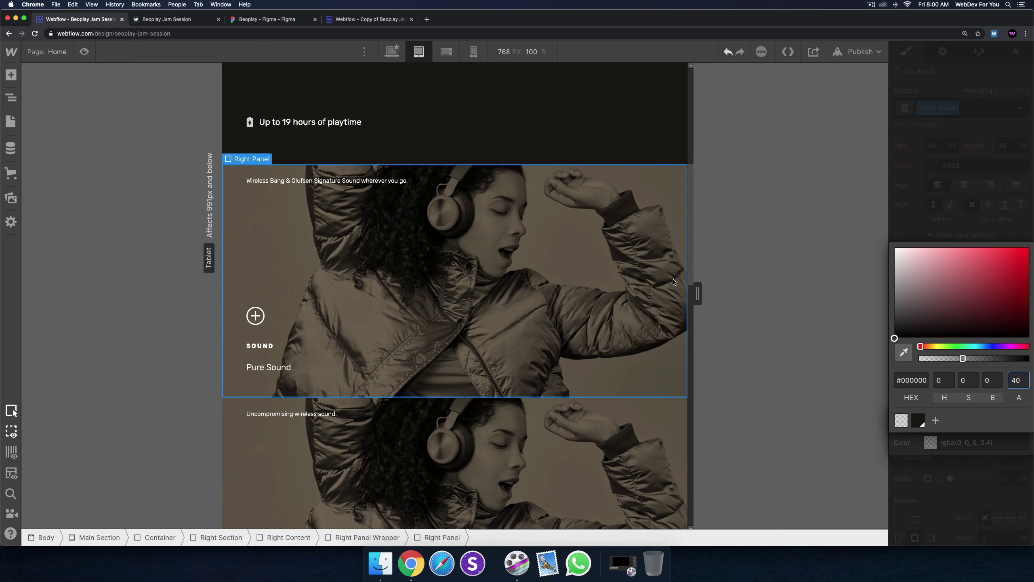
{"action": "scroll", "coordinate": [515, 287], "scroll_direction": "down", "scroll_amount": 10}
{"action": "scroll", "coordinate": [515, 288], "scroll_direction": "down", "scroll_amount": 10}
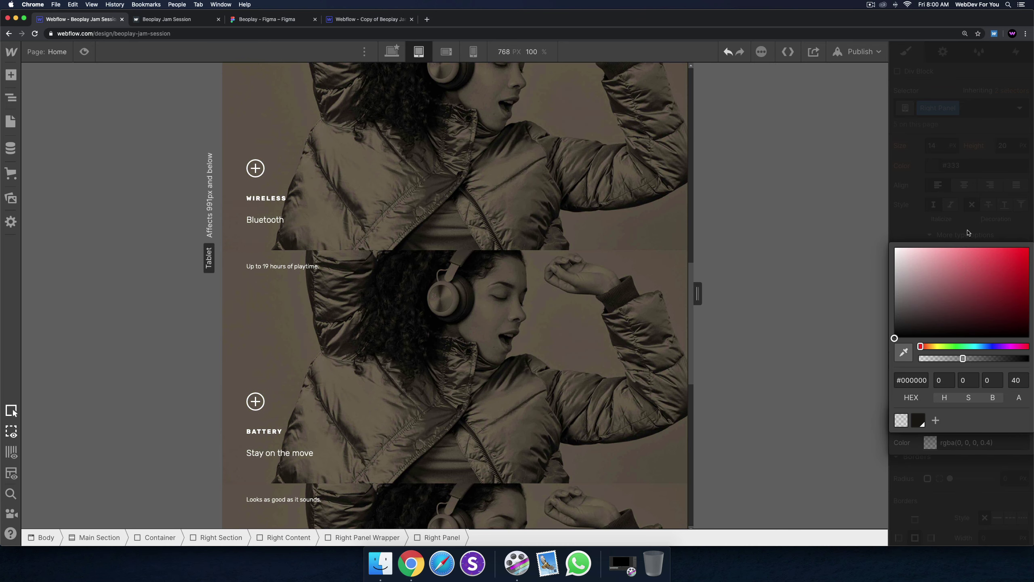
{"action": "left_click", "coordinate": [474, 229]}
{"action": "scroll", "coordinate": [473, 279], "scroll_direction": "up", "scroll_amount": 10}
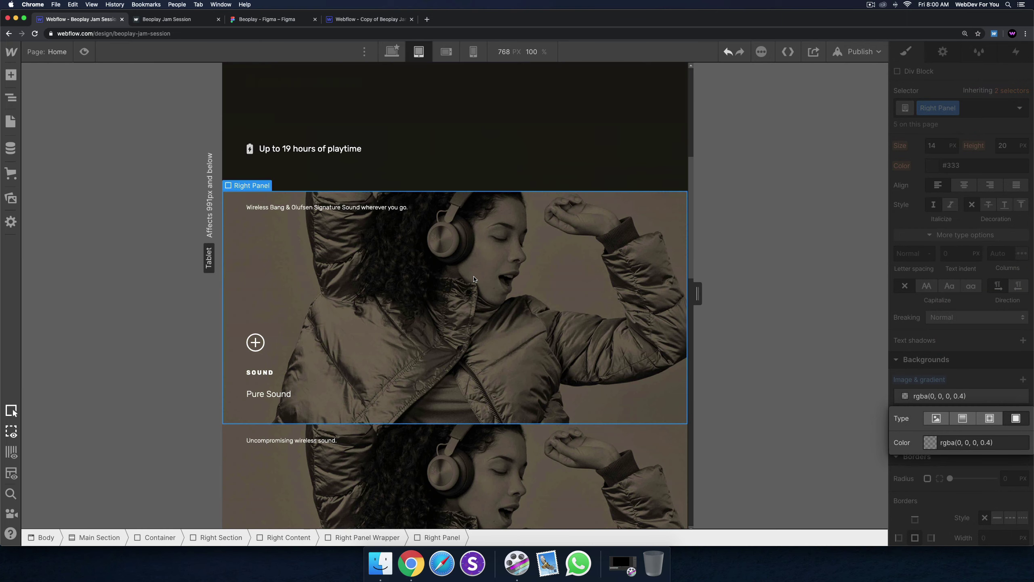
Step: Add the combo class 2 to the Wireless right panel
{"action": "scroll", "coordinate": [457, 292], "scroll_direction": "down", "scroll_amount": 5}
{"action": "left_click", "coordinate": [424, 318]}
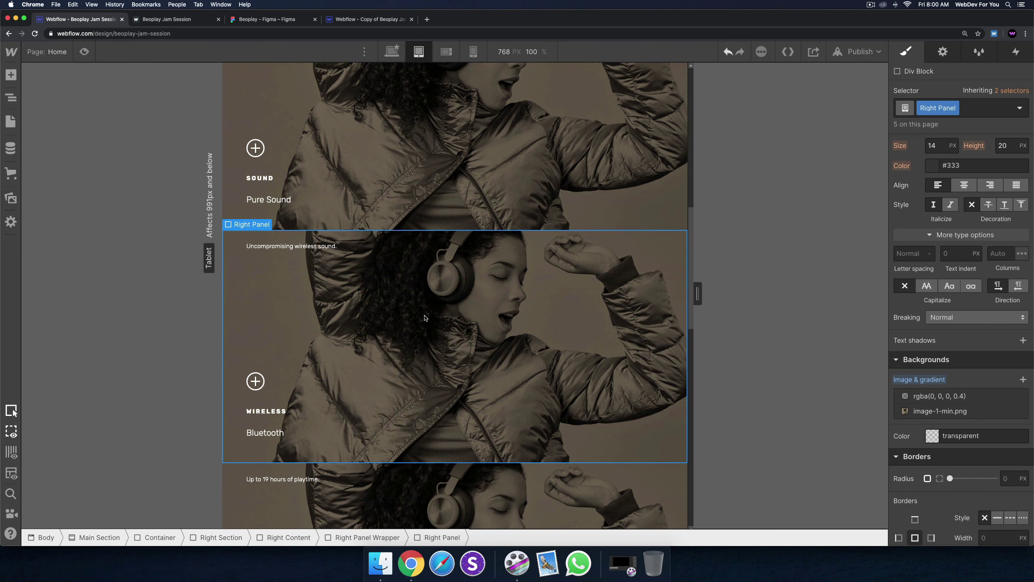
{"action": "left_click", "coordinate": [969, 114]}
{"action": "type", "text": "2"}
{"action": "key", "text": "Return"}
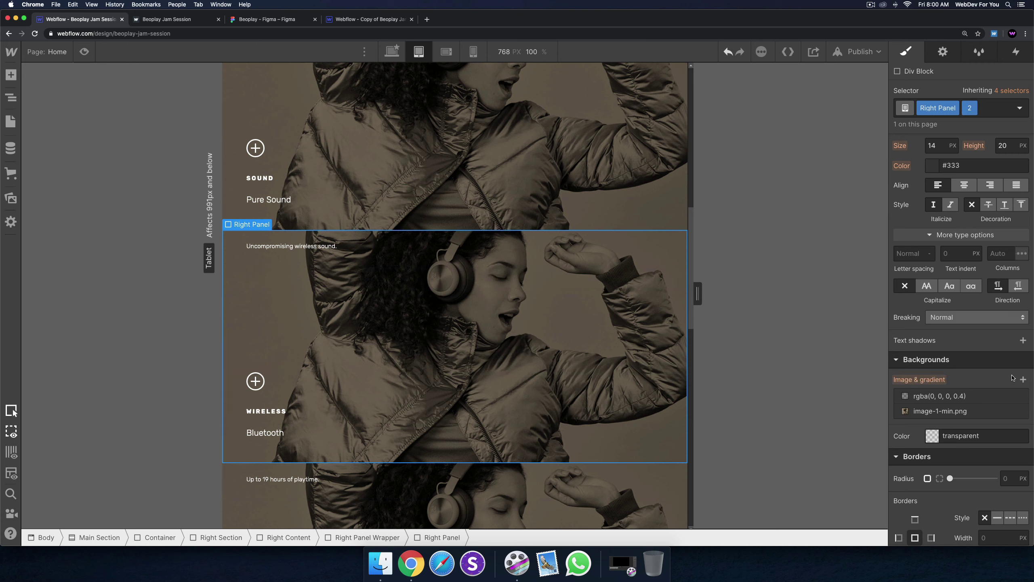
{"action": "scroll", "coordinate": [959, 400], "scroll_direction": "down", "scroll_amount": 1}
{"action": "left_click", "coordinate": [960, 399]}
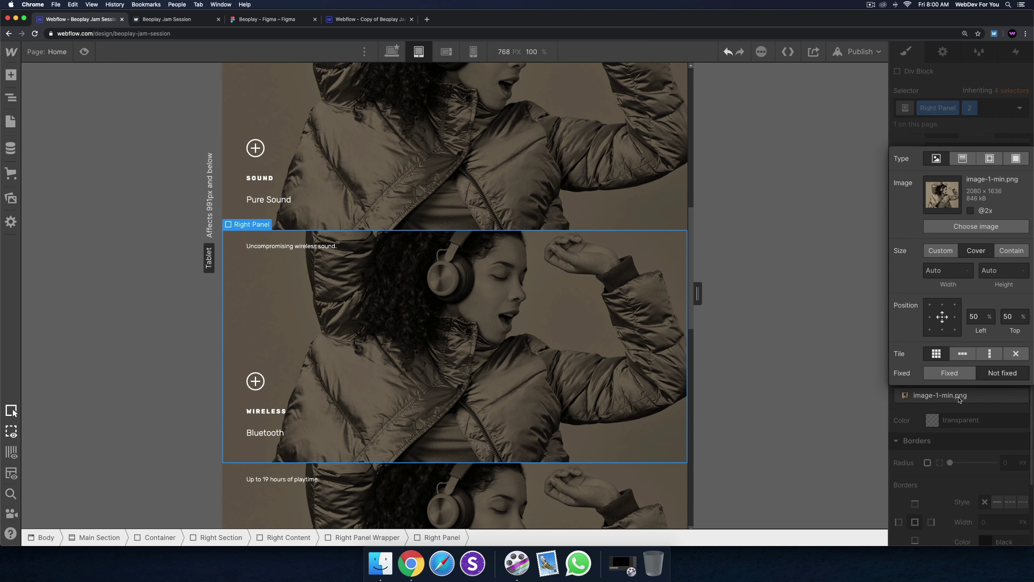
{"action": "left_click", "coordinate": [976, 230]}
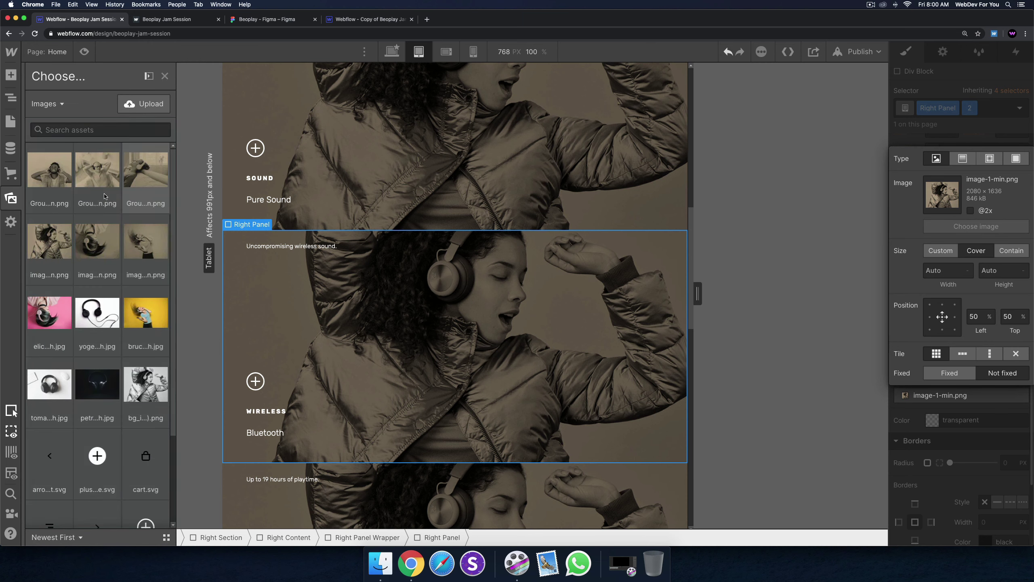
{"action": "left_click", "coordinate": [961, 126]}
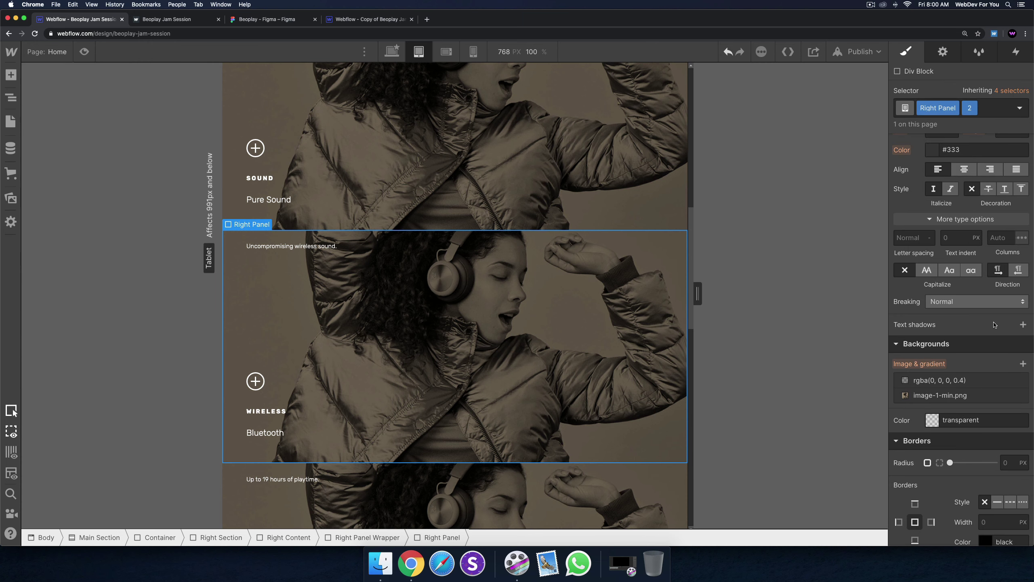
Step: Replace image-1-min.png with image-2-min.png as the background image of the Wireless panel
{"action": "left_click", "coordinate": [1022, 396]}
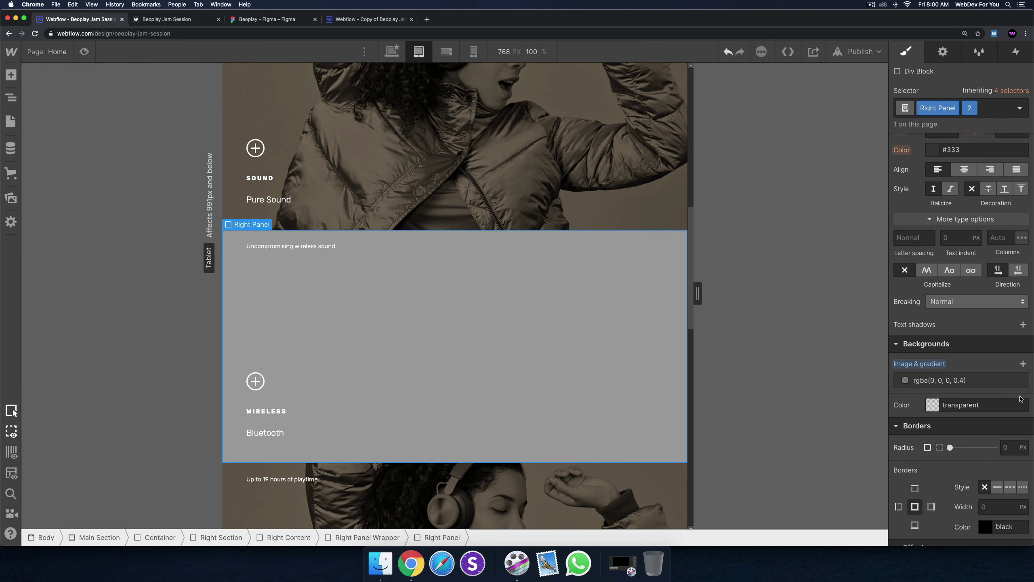
{"action": "left_click", "coordinate": [1023, 363]}
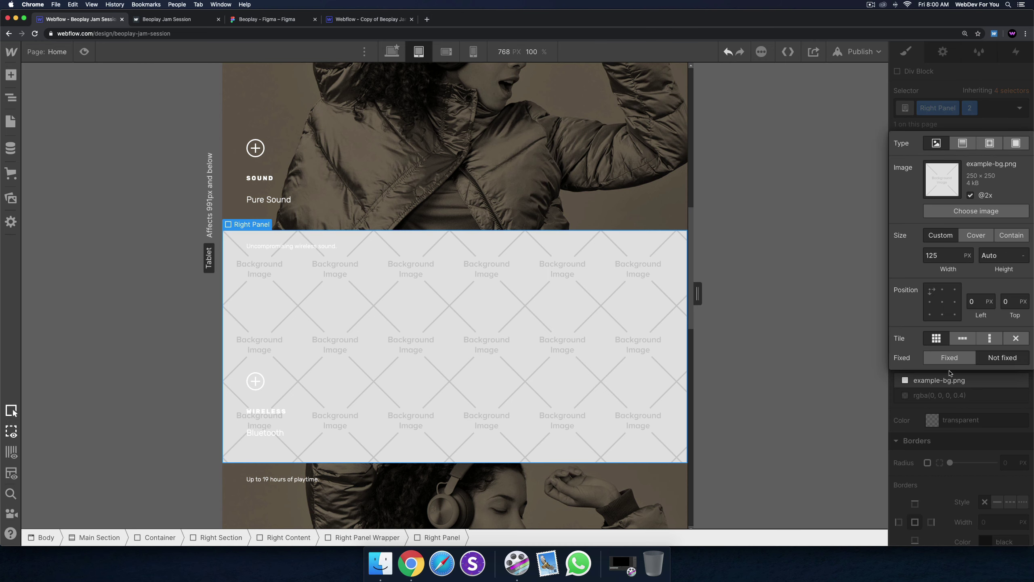
{"action": "left_click", "coordinate": [976, 212]}
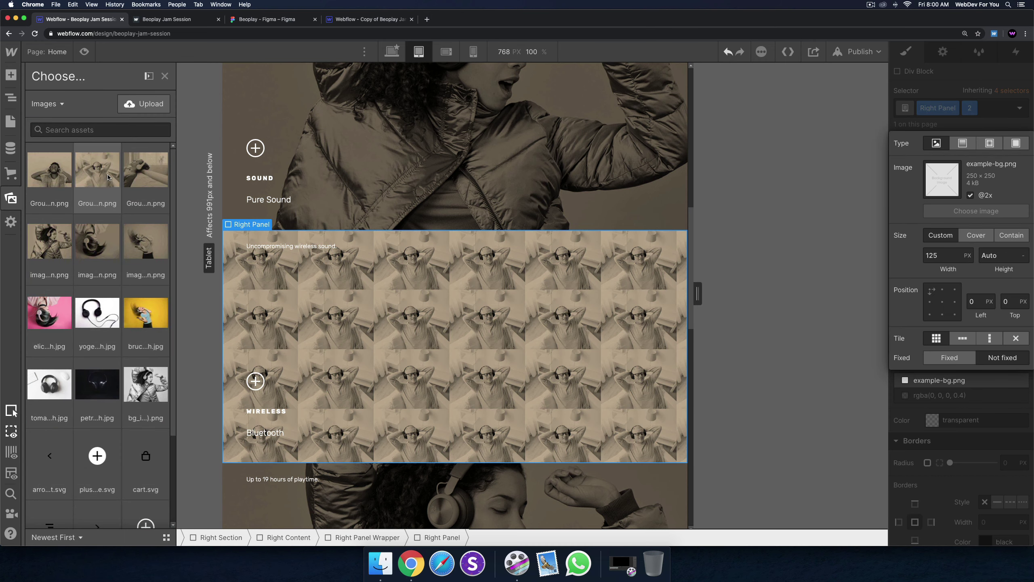
{"action": "left_click", "coordinate": [105, 243]}
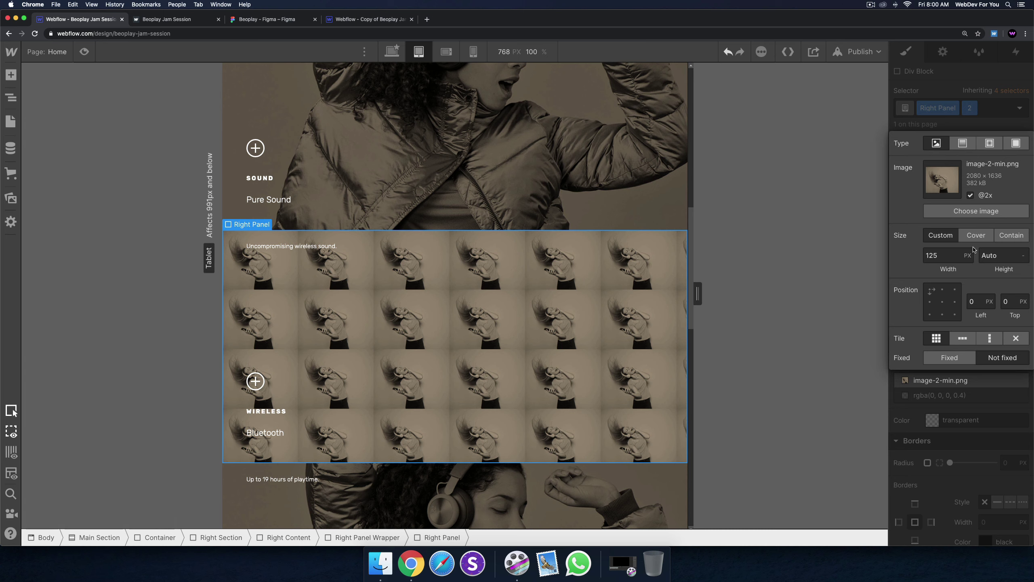
Step: Set the Wireless panel's background image to Cover, centered and without tiling, and move the rgba(0, 0, 0, 0.4) overlay above it
{"action": "left_click", "coordinate": [976, 235]}
{"action": "left_click", "coordinate": [942, 304]}
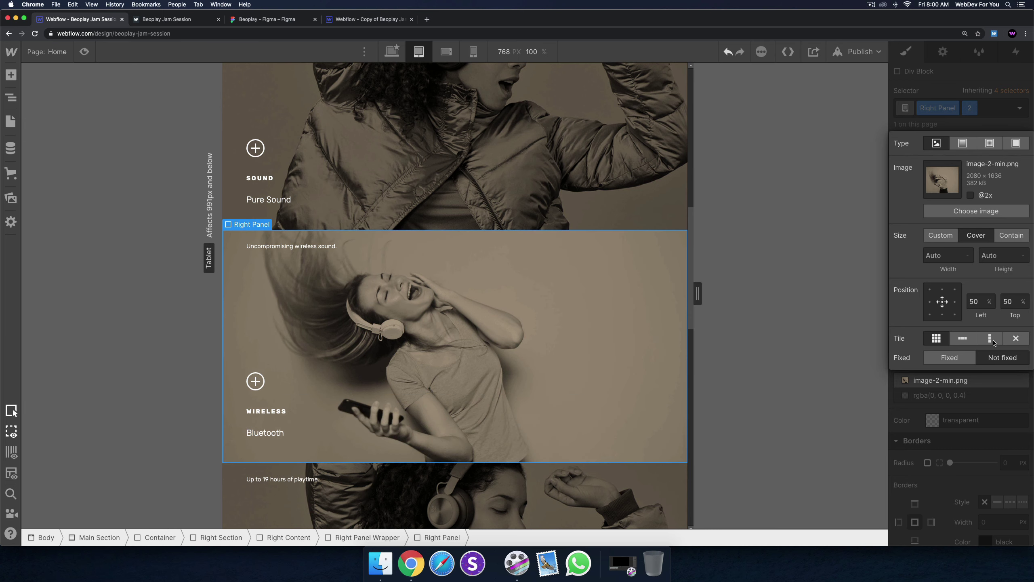
{"action": "left_click", "coordinate": [1016, 339]}
{"action": "left_click", "coordinate": [984, 407]}
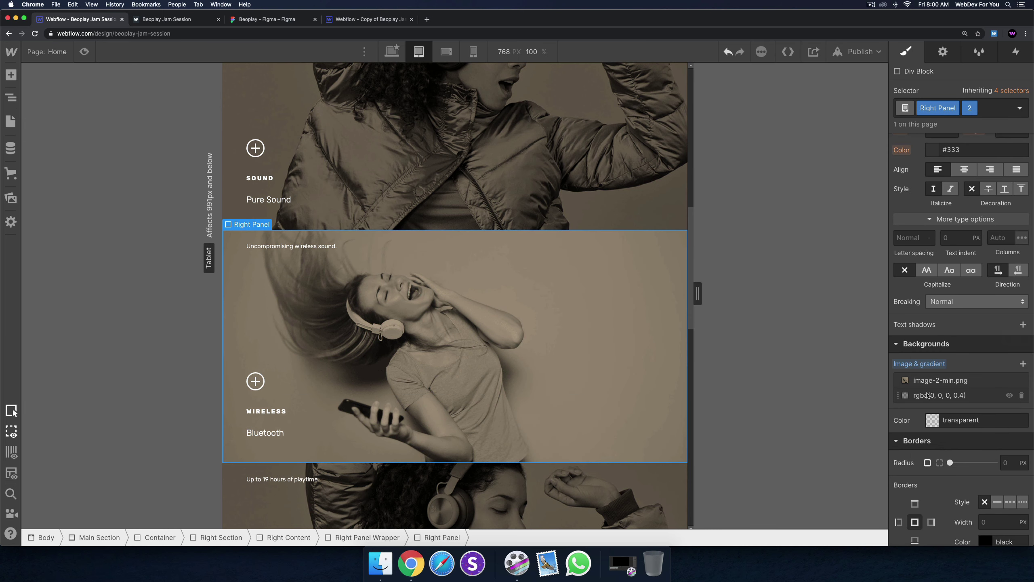
{"action": "left_click_drag", "start_coordinate": [897, 395], "coordinate": [897, 378]}
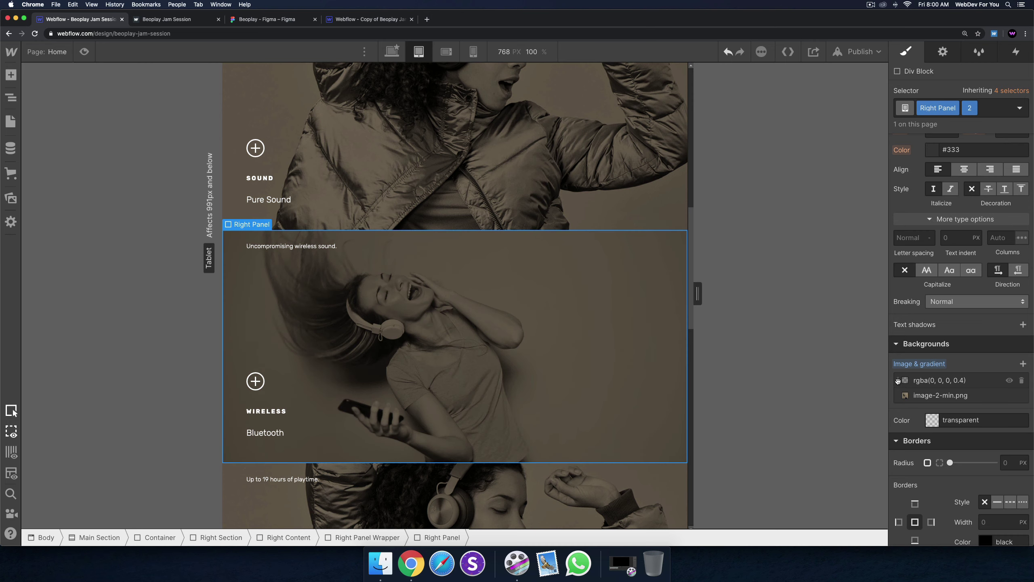
Step: Add the combo class 3 to the Battery right panel
{"action": "scroll", "coordinate": [580, 304], "scroll_direction": "down", "scroll_amount": 6}
{"action": "left_click", "coordinate": [994, 108]}
{"action": "key", "text": "BackSpace"}
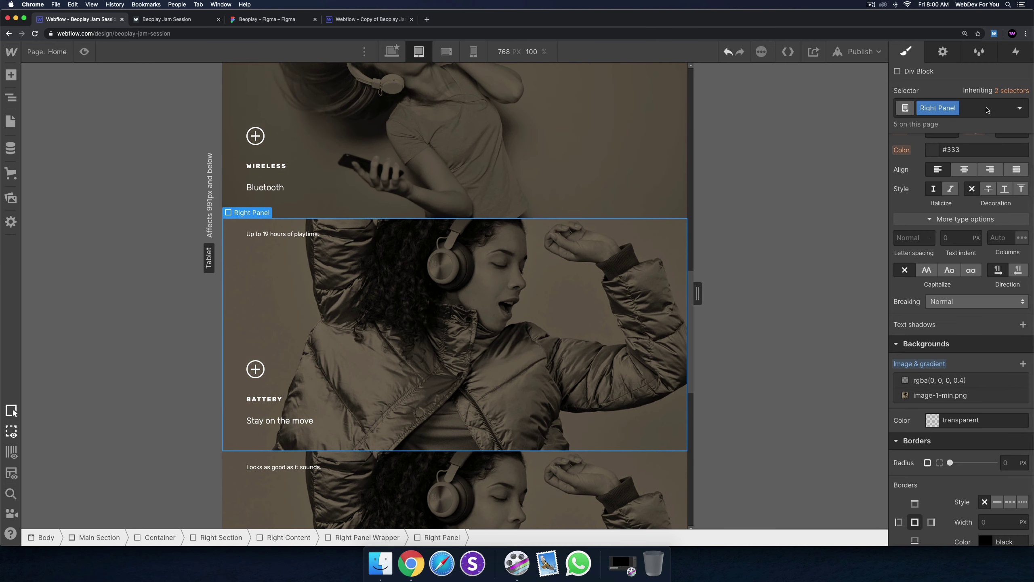
{"action": "type", "text": "3"}
{"action": "key", "text": "Return"}
Step: Replace image-1-min.png with image-3-min.png as the background image of the Battery panel
{"action": "scroll", "coordinate": [986, 288], "scroll_direction": "down", "scroll_amount": 10}
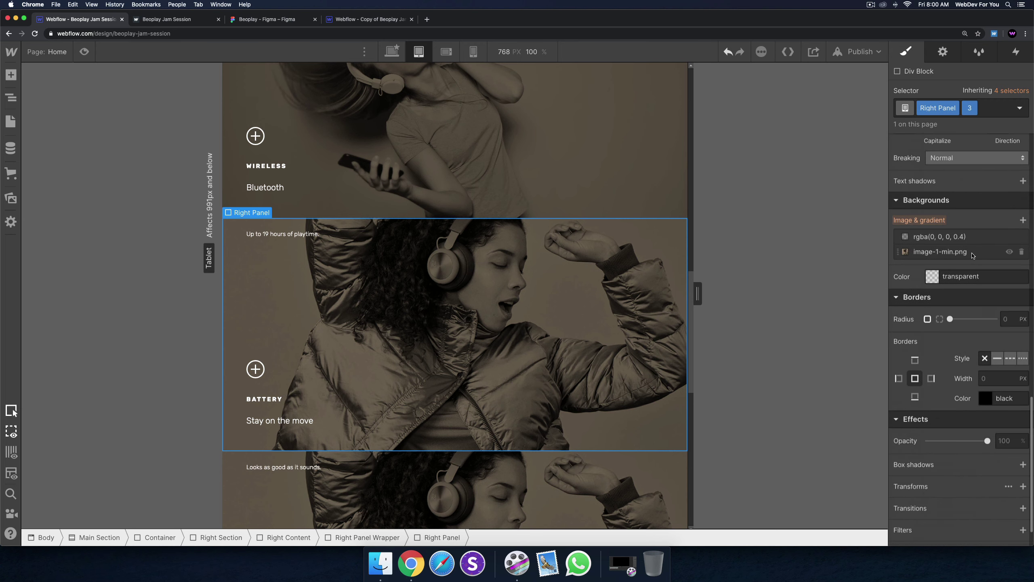
{"action": "left_click", "coordinate": [1021, 252]}
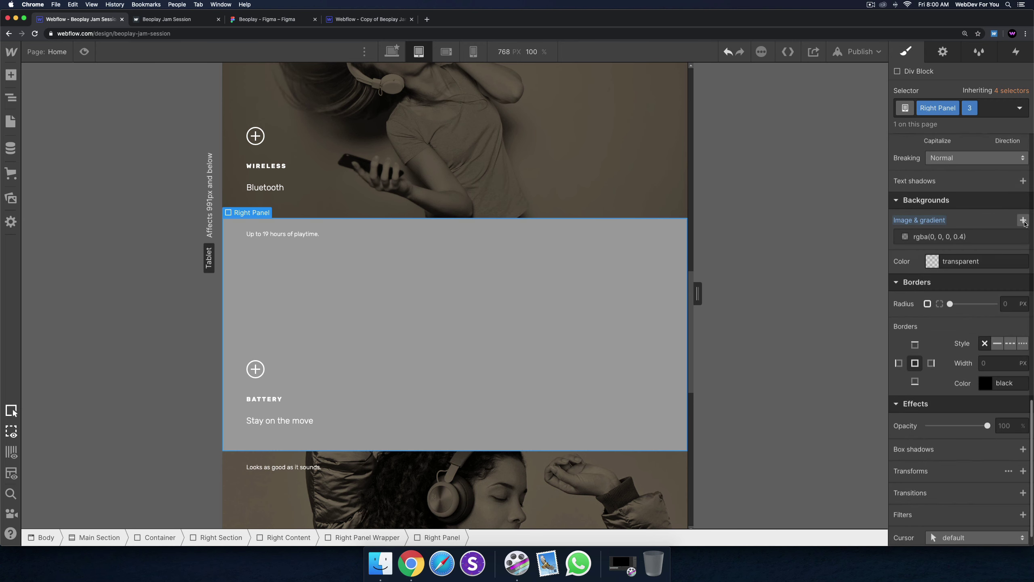
{"action": "left_click", "coordinate": [1023, 221]}
{"action": "left_click", "coordinate": [966, 325]}
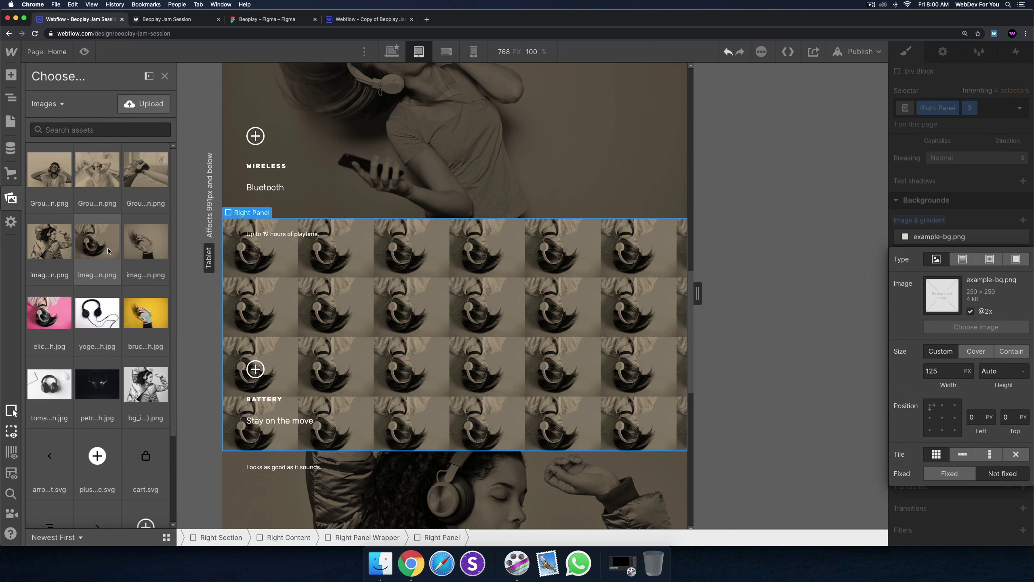
{"action": "left_click", "coordinate": [97, 241]}
Step: Set the Battery panel's background image to Cover, centered and without tiling, and move the rgba(0, 0, 0, 0.4) overlay above it
{"action": "left_click", "coordinate": [975, 351]}
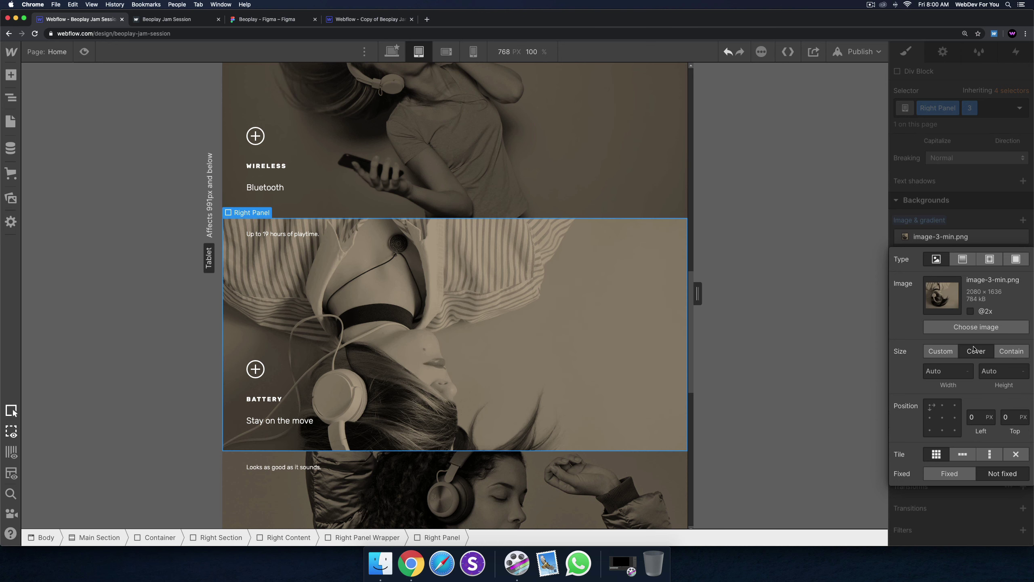
{"action": "left_click", "coordinate": [942, 418]}
{"action": "left_click", "coordinate": [1017, 455]}
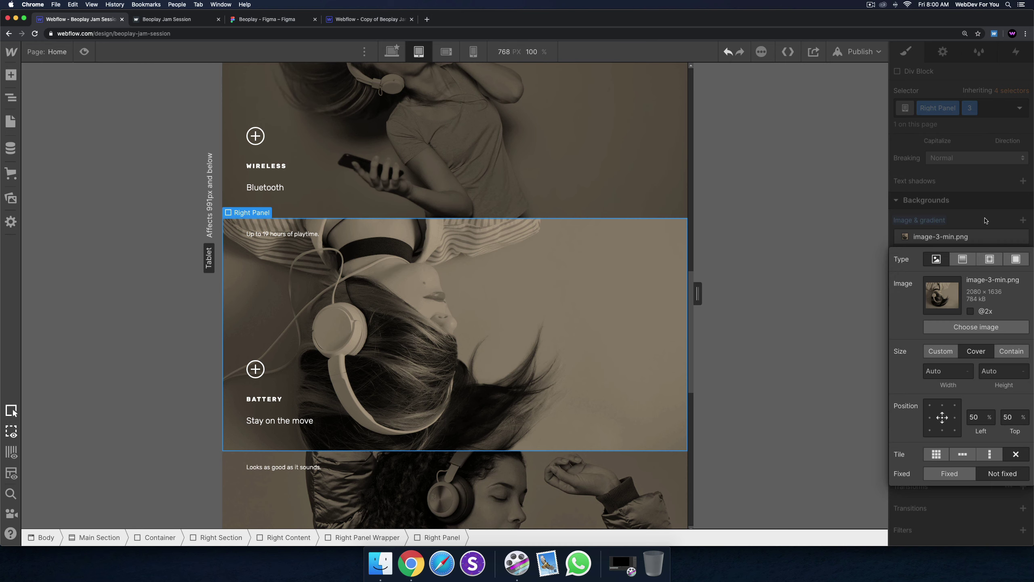
{"action": "left_click", "coordinate": [991, 235]}
{"action": "left_click_drag", "start_coordinate": [897, 249], "coordinate": [898, 235]}
Step: Add the combo class 4 to the Design right panel
{"action": "scroll", "coordinate": [578, 326], "scroll_direction": "down", "scroll_amount": 5}
{"action": "left_click", "coordinate": [530, 302]}
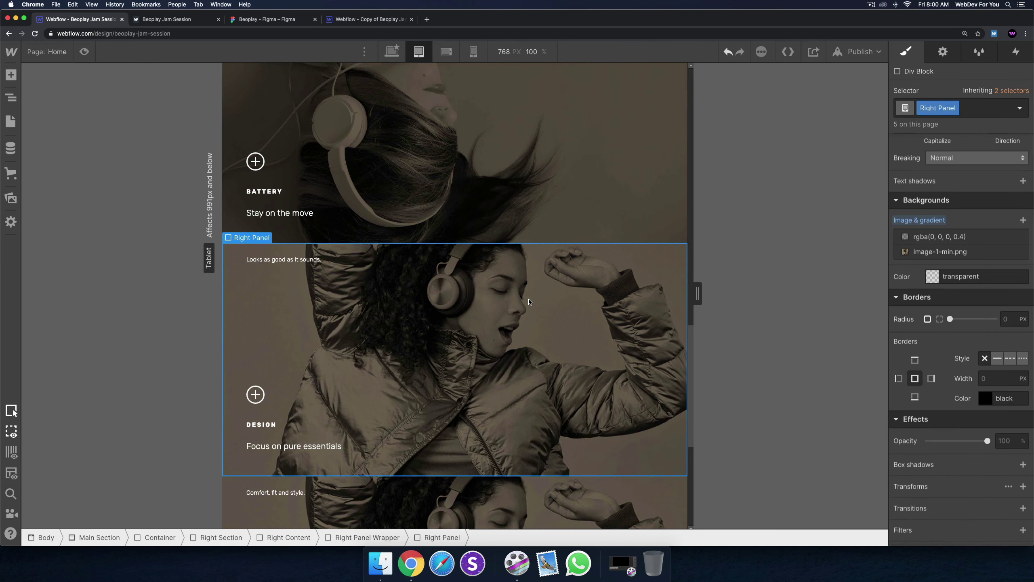
{"action": "left_click", "coordinate": [984, 108]}
{"action": "type", "text": "4"}
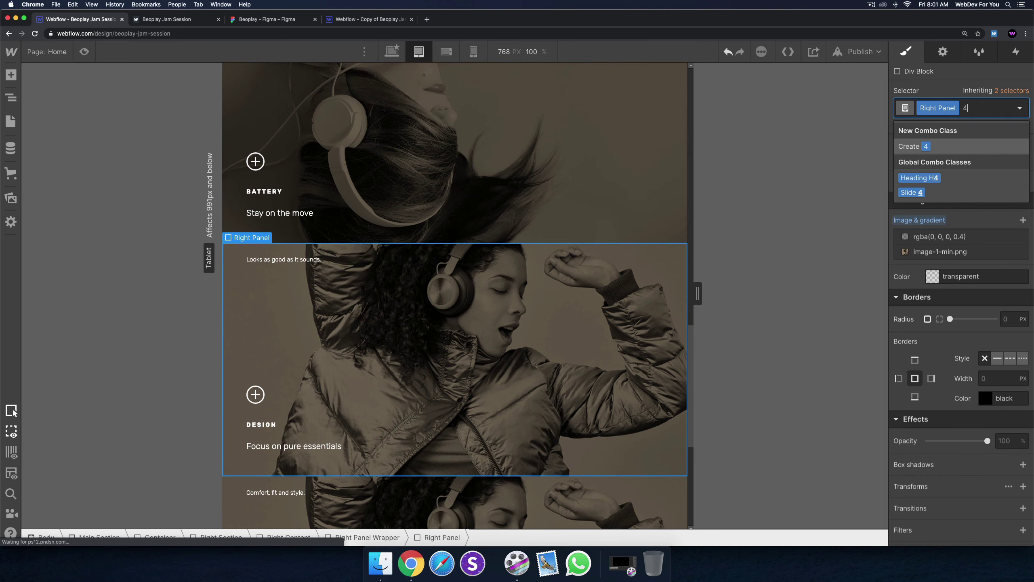
{"action": "key", "text": "Return"}
Step: Replace image-1-min.png with Group 6-min.png as the background image of the Design panel
{"action": "left_click", "coordinate": [1021, 252]}
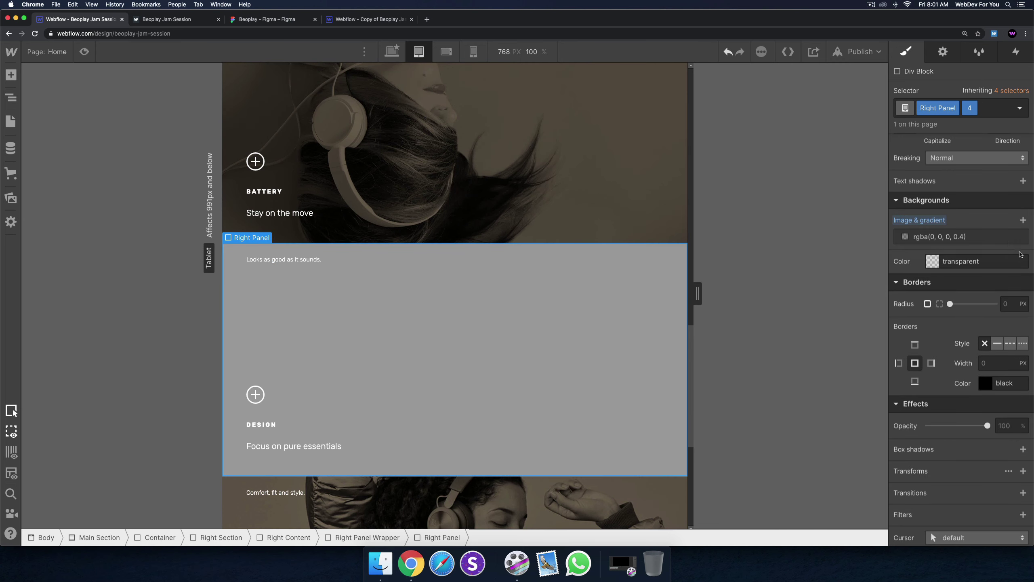
{"action": "left_click", "coordinate": [1024, 221]}
{"action": "left_click", "coordinate": [975, 326]}
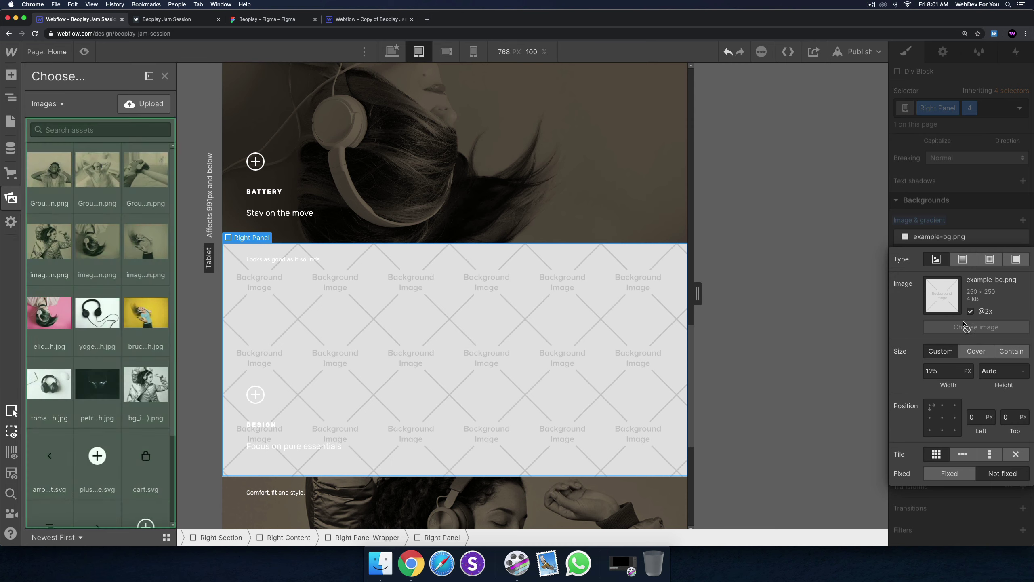
{"action": "left_click", "coordinate": [97, 310]}
{"action": "left_click", "coordinate": [656, 301]}
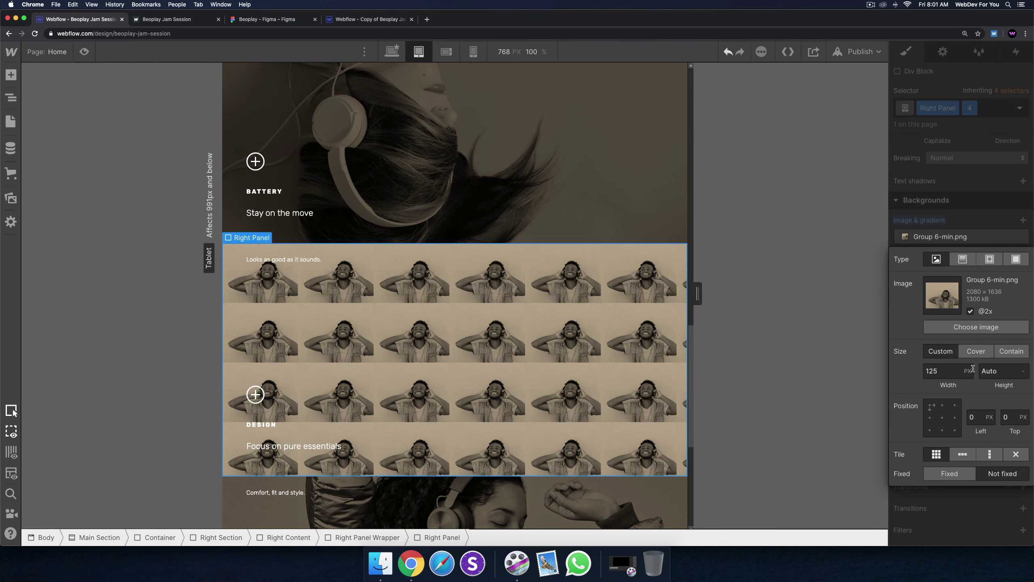
Step: Set the Design panel's background image to Cover, centered and without tiling, and move the rgba(0, 0, 0, 0.4) overlay above it
{"action": "left_click", "coordinate": [976, 351]}
{"action": "left_click", "coordinate": [940, 420]}
{"action": "left_click", "coordinate": [1016, 453]}
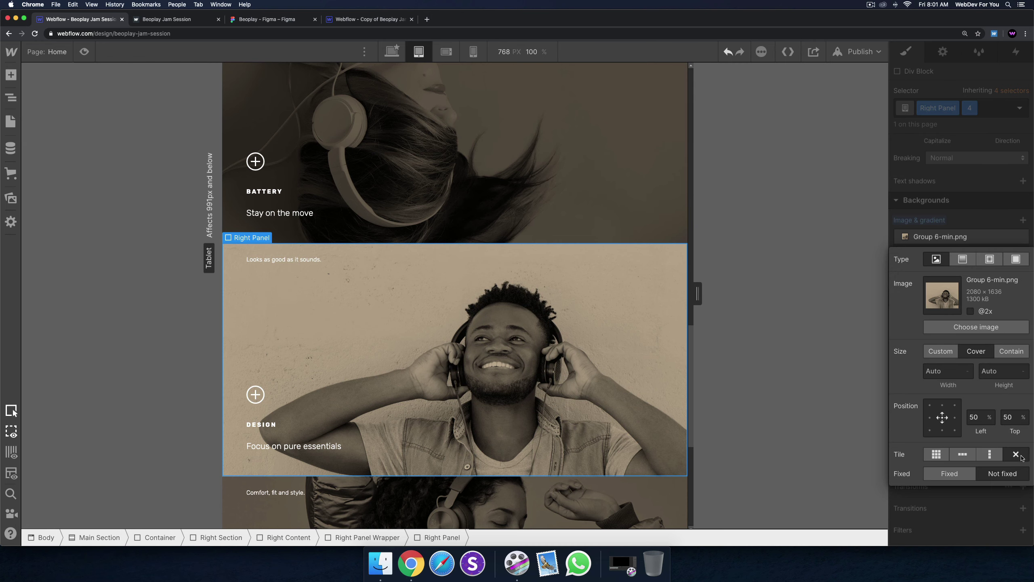
{"action": "key", "text": "Escape"}
{"action": "left_click_drag", "start_coordinate": [896, 251], "coordinate": [897, 236]}
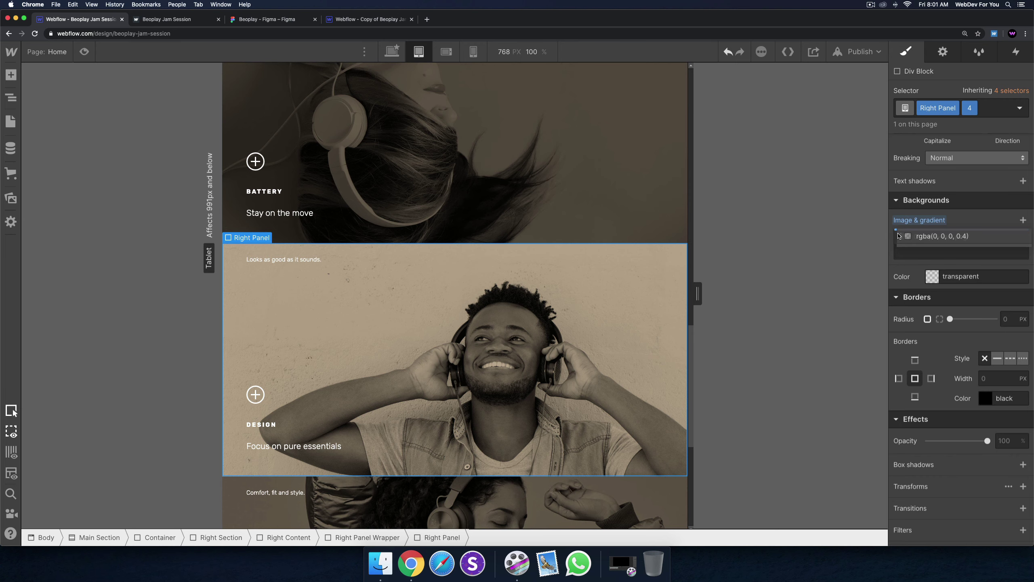
Step: Add the combo class 5 to the Materials right panel
{"action": "scroll", "coordinate": [509, 261], "scroll_direction": "down", "scroll_amount": 7}
{"action": "left_click", "coordinate": [525, 260]}
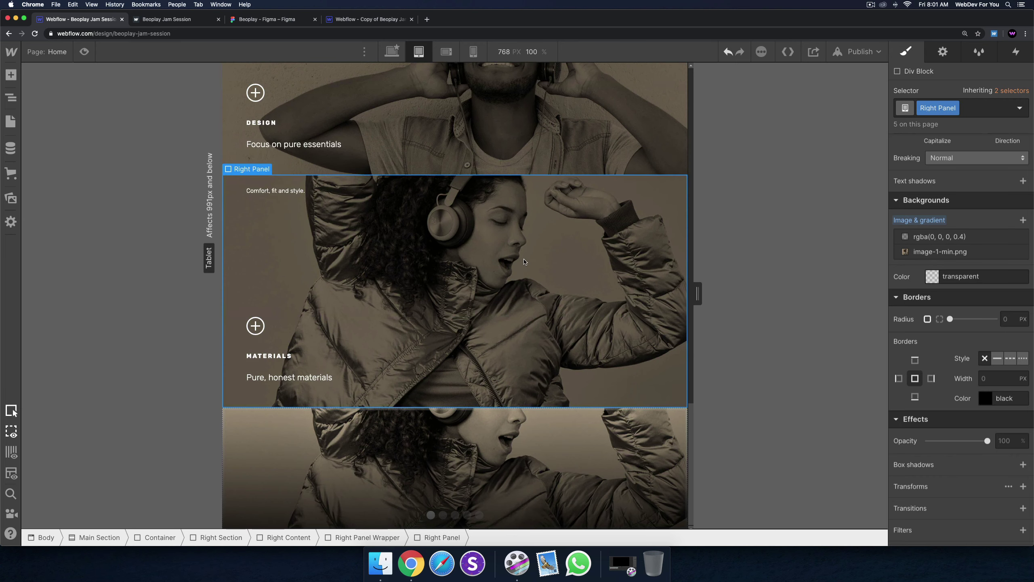
{"action": "scroll", "coordinate": [1031, 255], "scroll_direction": "up", "scroll_amount": 10}
{"action": "left_click", "coordinate": [989, 108]}
{"action": "type", "text": "5"}
{"action": "key", "text": "Return"}
Step: Replace image-1-min.png with Group 5-min.png as the background image of the Materials panel
{"action": "scroll", "coordinate": [974, 344], "scroll_direction": "down", "scroll_amount": 8}
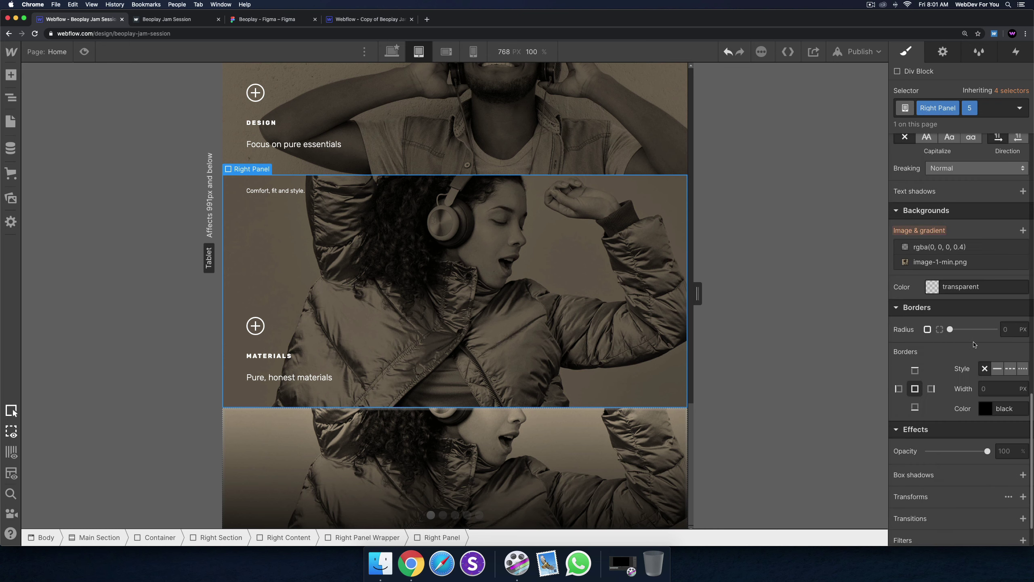
{"action": "left_click", "coordinate": [1022, 262]}
{"action": "left_click", "coordinate": [1024, 230]}
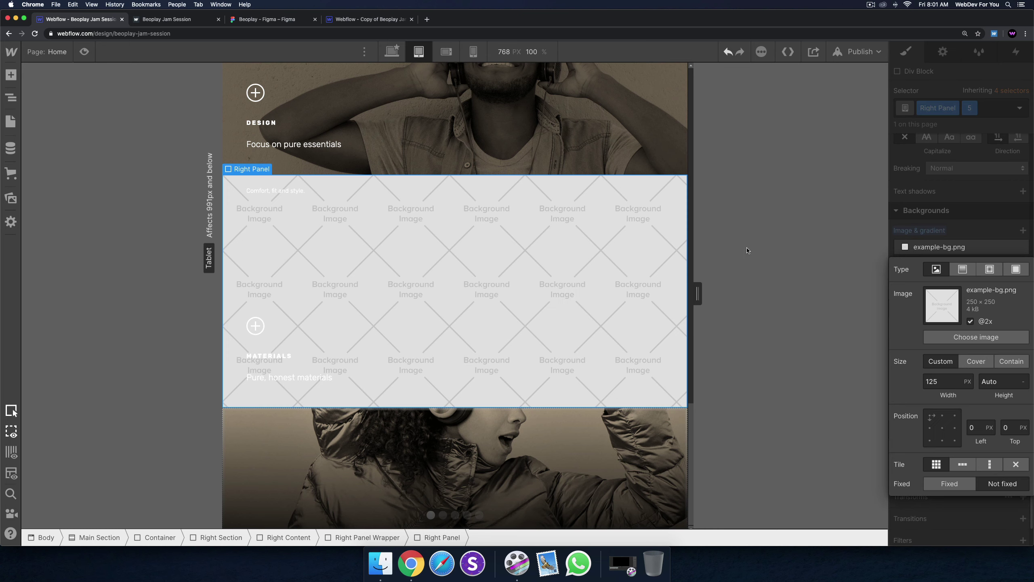
{"action": "left_click", "coordinate": [976, 336]}
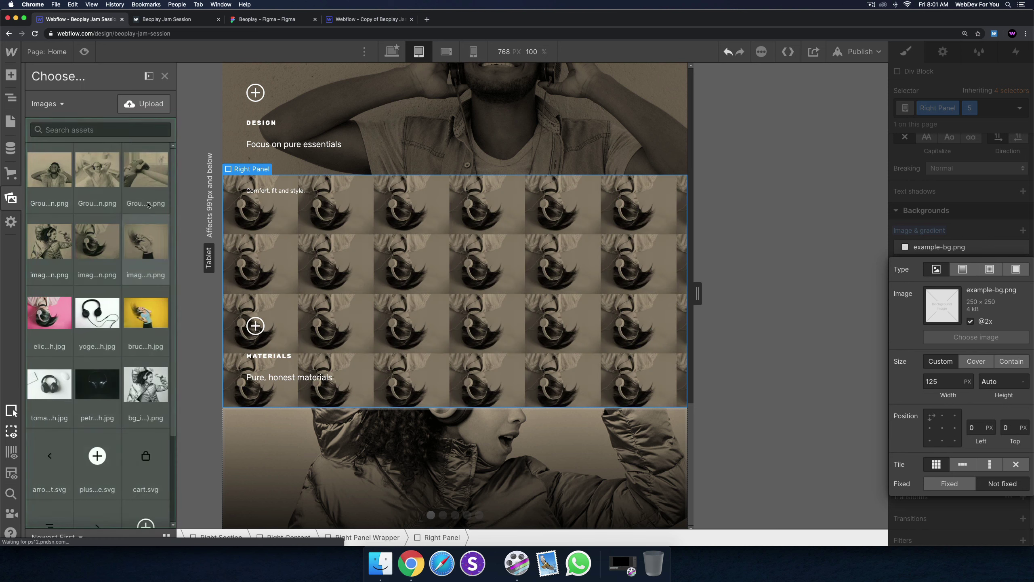
{"action": "left_click", "coordinate": [154, 176]}
Step: Set the Materials panel's background image to Cover, centered and without tiling, and move the rgba(0, 0, 0, 0.4) overlay above it
{"action": "left_click", "coordinate": [984, 364]}
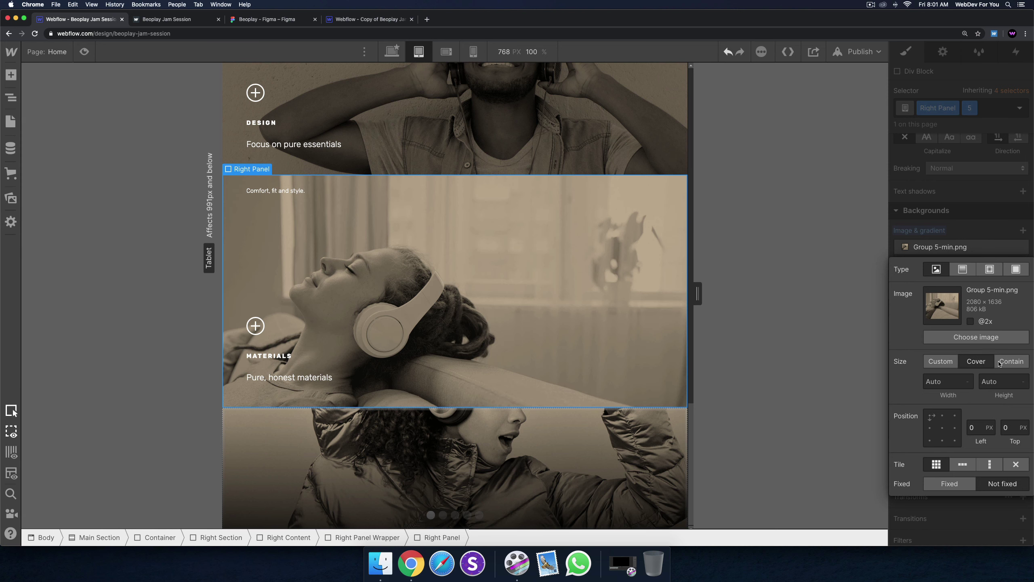
{"action": "left_click", "coordinate": [942, 427]}
{"action": "left_click", "coordinate": [1016, 464]}
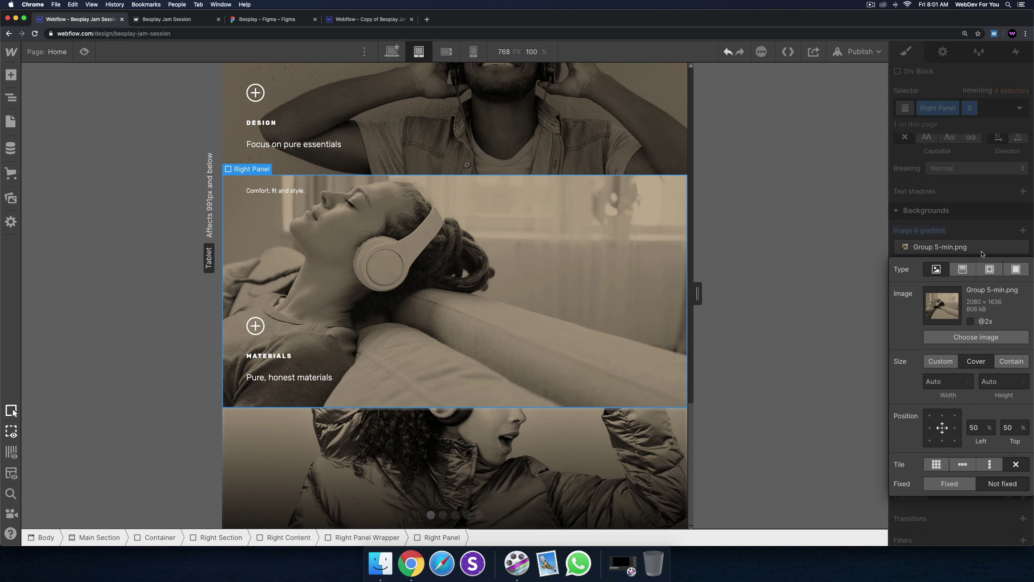
{"action": "left_click", "coordinate": [978, 227]}
{"action": "left_click_drag", "start_coordinate": [896, 261], "coordinate": [896, 248]}
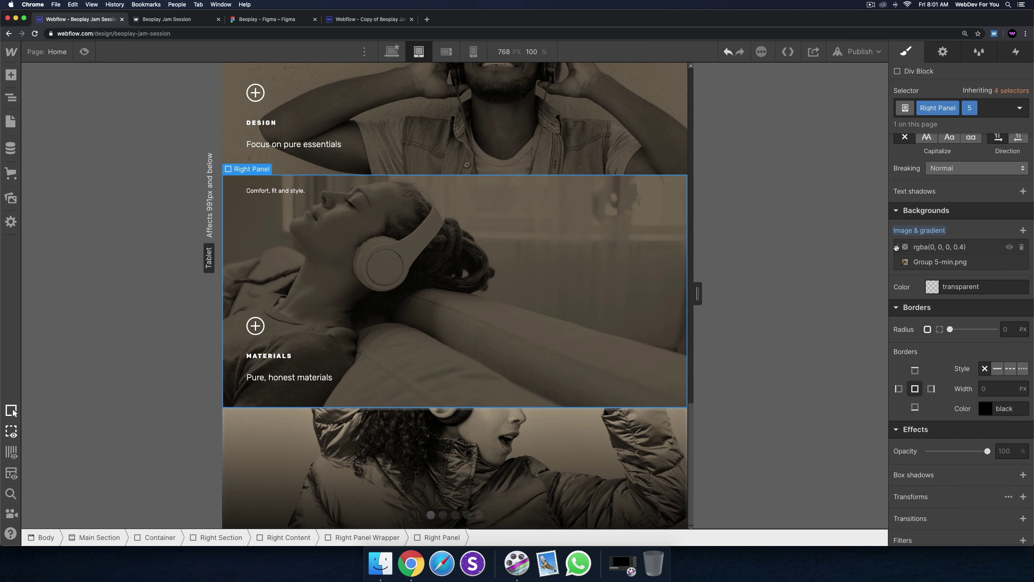
Step: Hide the Slider inside Right Content on the tablet breakpoint by setting its display to None
{"action": "left_click", "coordinate": [460, 444]}
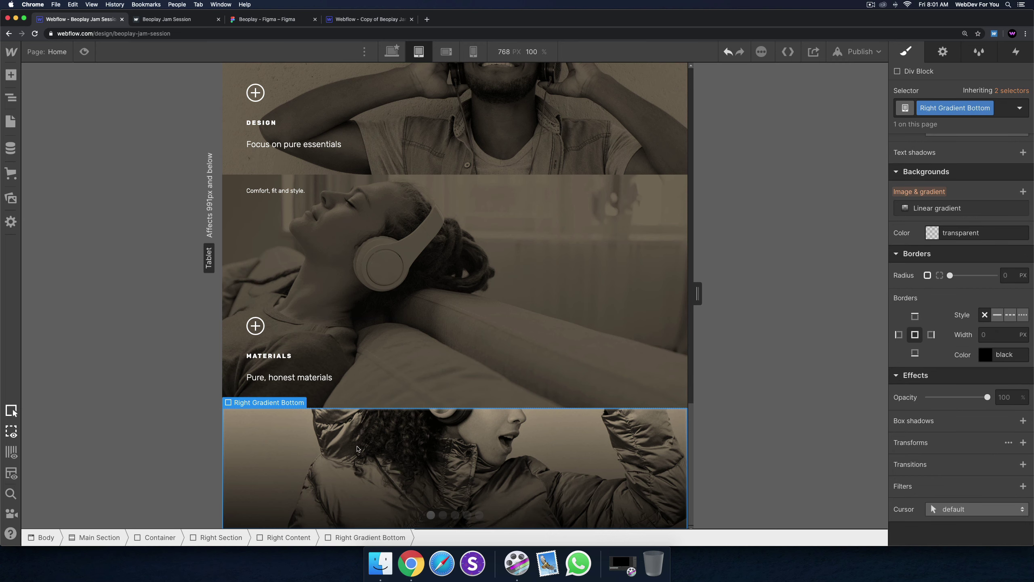
{"action": "left_click", "coordinate": [10, 97]}
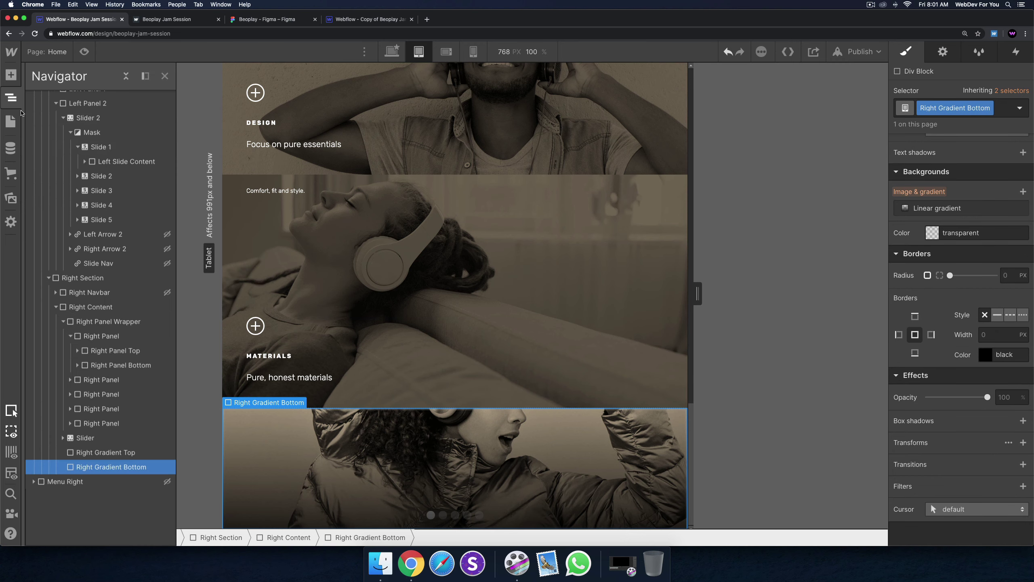
{"action": "left_click", "coordinate": [99, 439]}
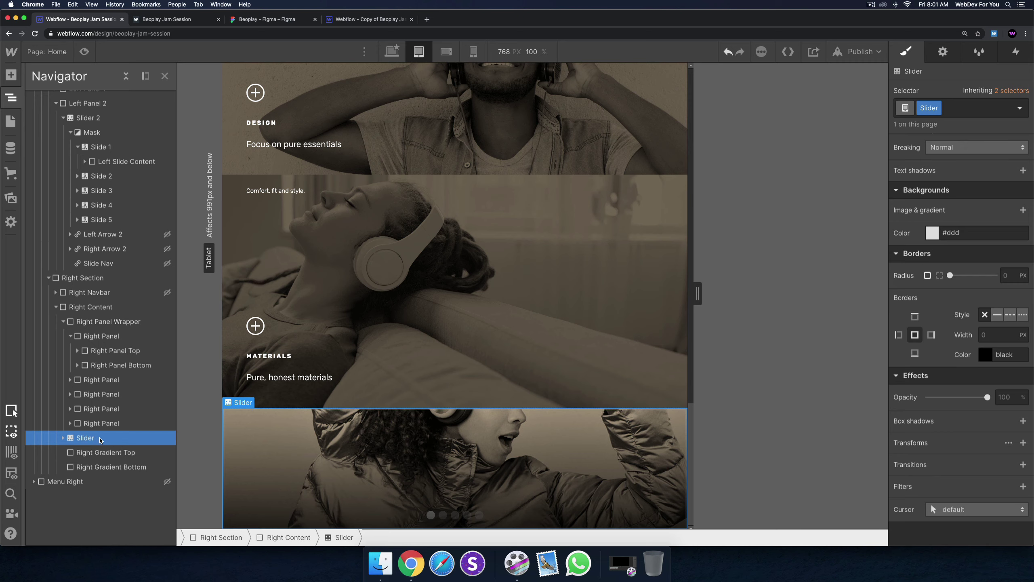
{"action": "scroll", "coordinate": [968, 191], "scroll_direction": "up", "scroll_amount": 10}
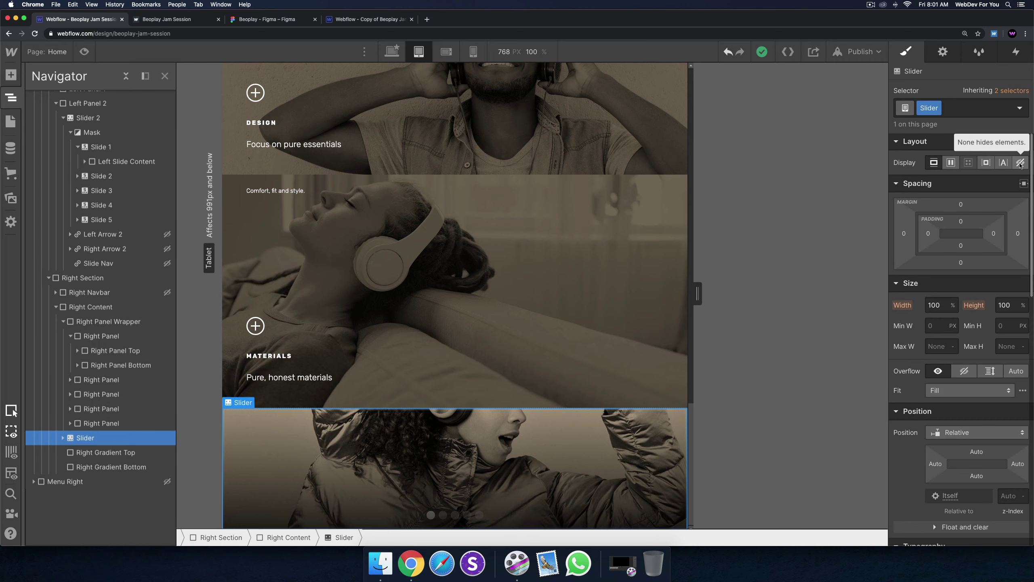
{"action": "left_click", "coordinate": [1021, 162]}
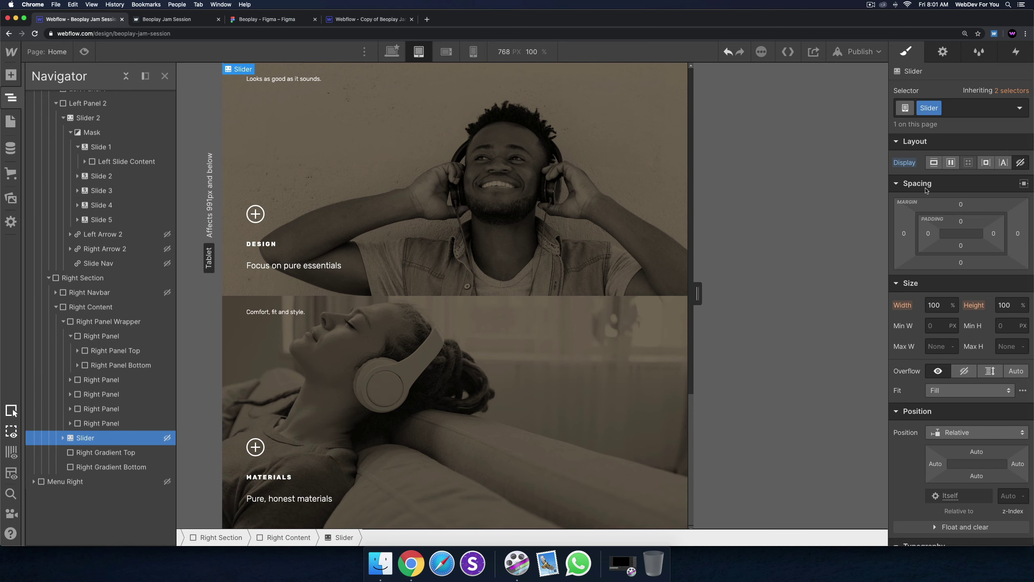
{"action": "scroll", "coordinate": [506, 328], "scroll_direction": "up", "scroll_amount": 15}
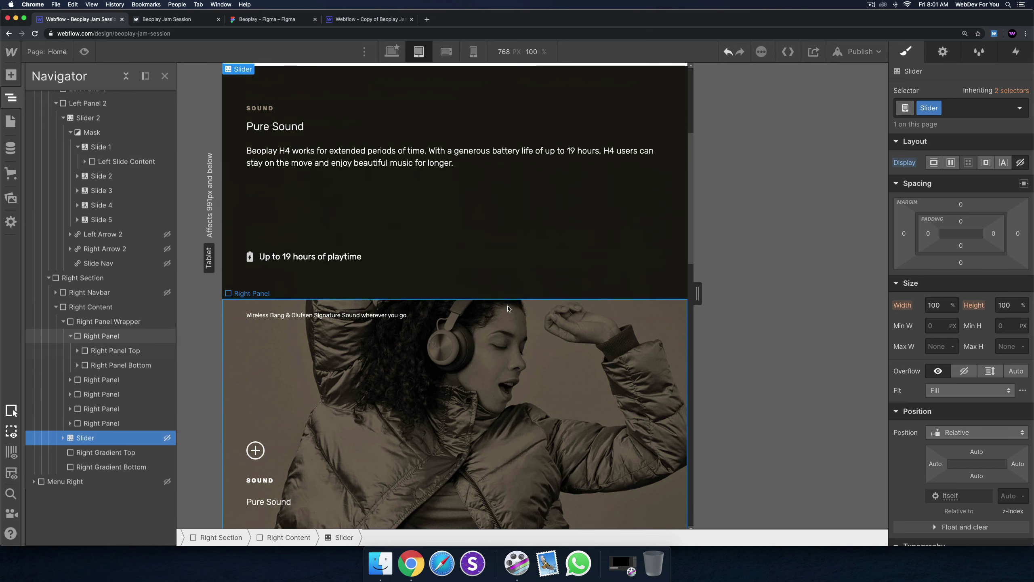
{"action": "scroll", "coordinate": [506, 328], "scroll_direction": "up", "scroll_amount": 5}
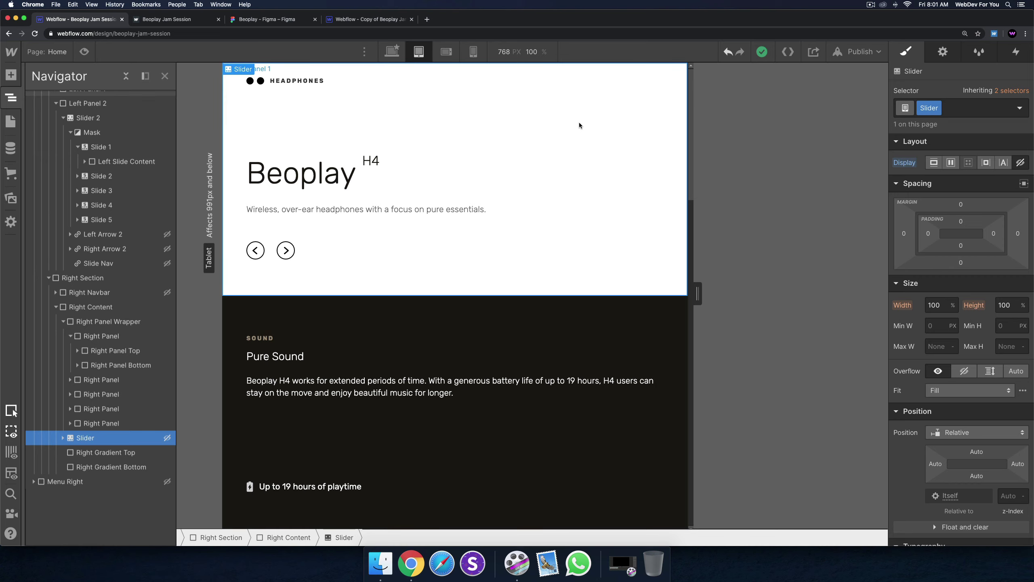
Step: Review the stacked panels from the headphones heading to the Materials panel on the mobile landscape breakpoint
{"action": "key", "text": "z"}
{"action": "left_click", "coordinate": [550, 159]}
{"action": "left_click", "coordinate": [447, 52]}
{"action": "scroll", "coordinate": [482, 133], "scroll_direction": "down", "scroll_amount": 10}
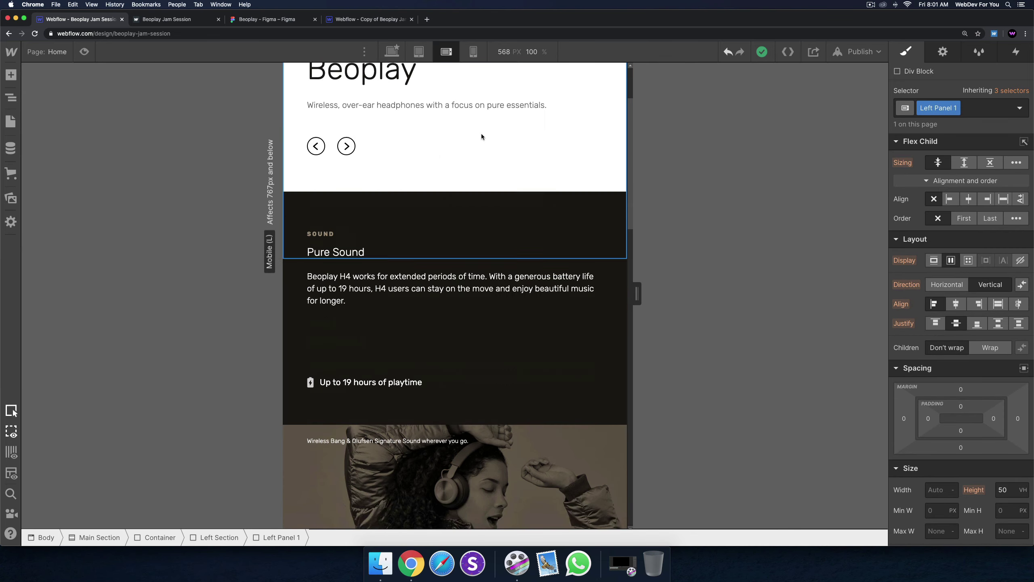
{"action": "scroll", "coordinate": [480, 145], "scroll_direction": "down", "scroll_amount": 15}
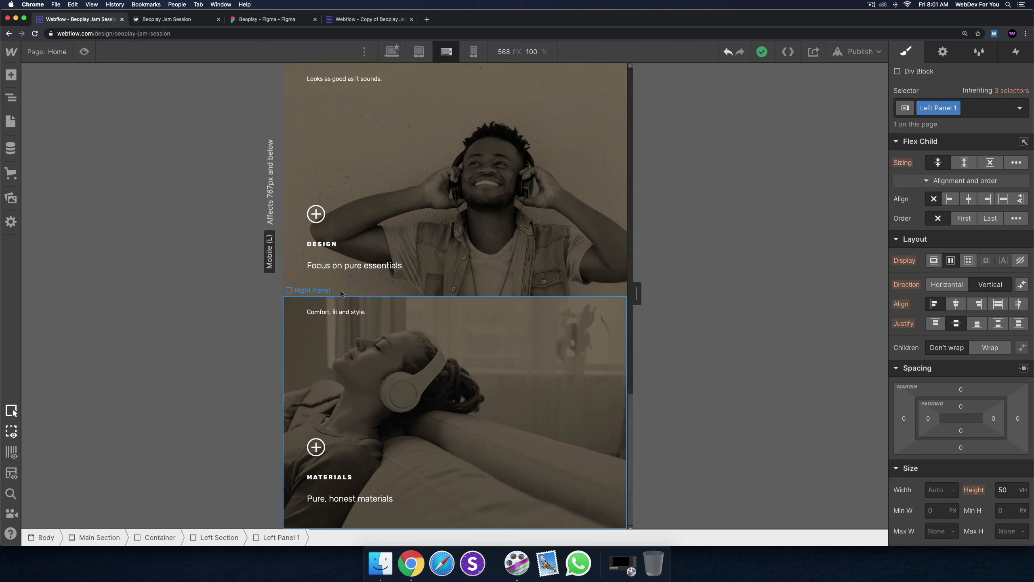
{"action": "left_click", "coordinate": [366, 218]}
{"action": "left_click", "coordinate": [376, 174]}
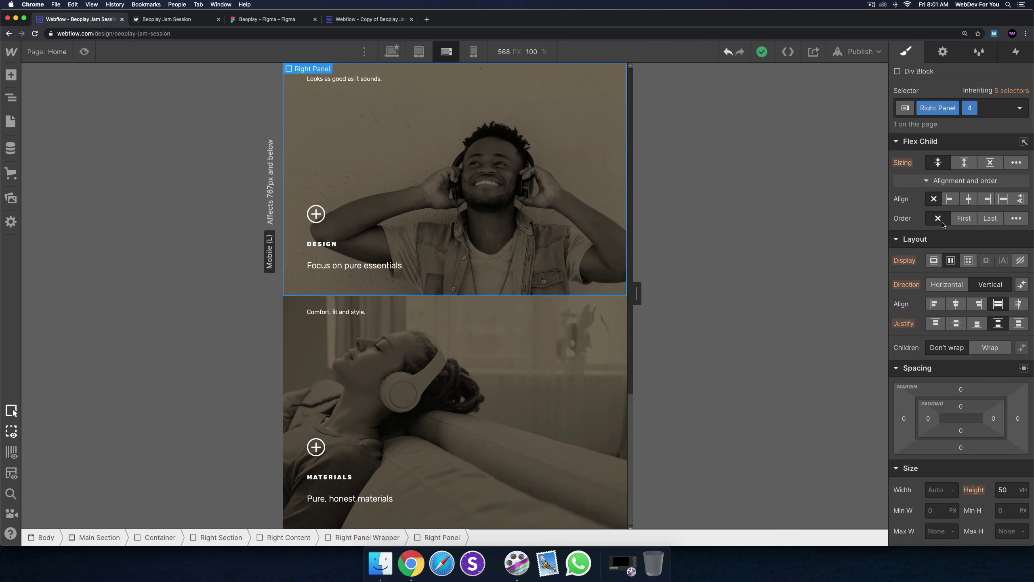
{"action": "left_click", "coordinate": [324, 219]}
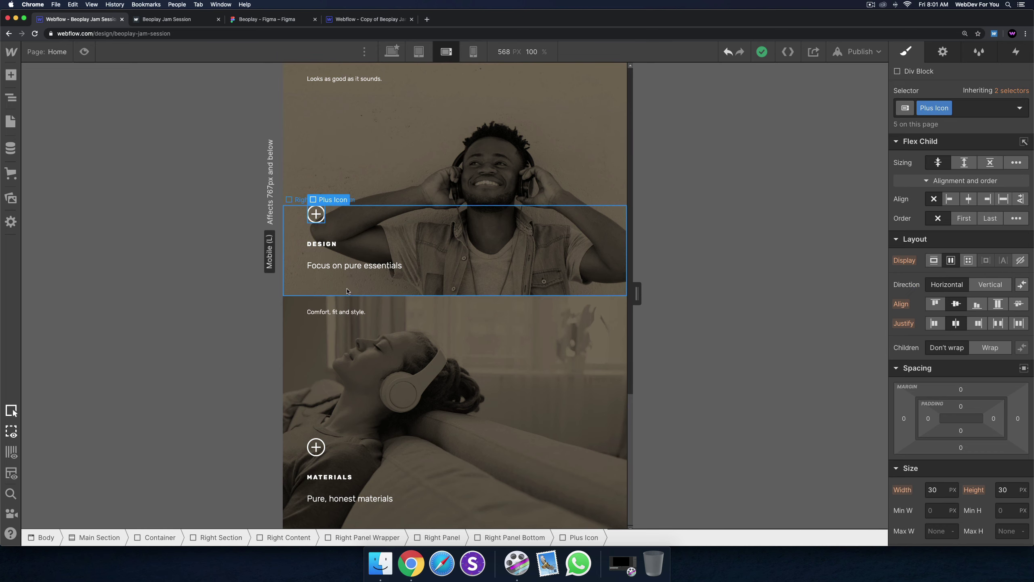
{"action": "scroll", "coordinate": [338, 285], "scroll_direction": "down", "scroll_amount": 10}
{"action": "scroll", "coordinate": [341, 295], "scroll_direction": "up", "scroll_amount": 10}
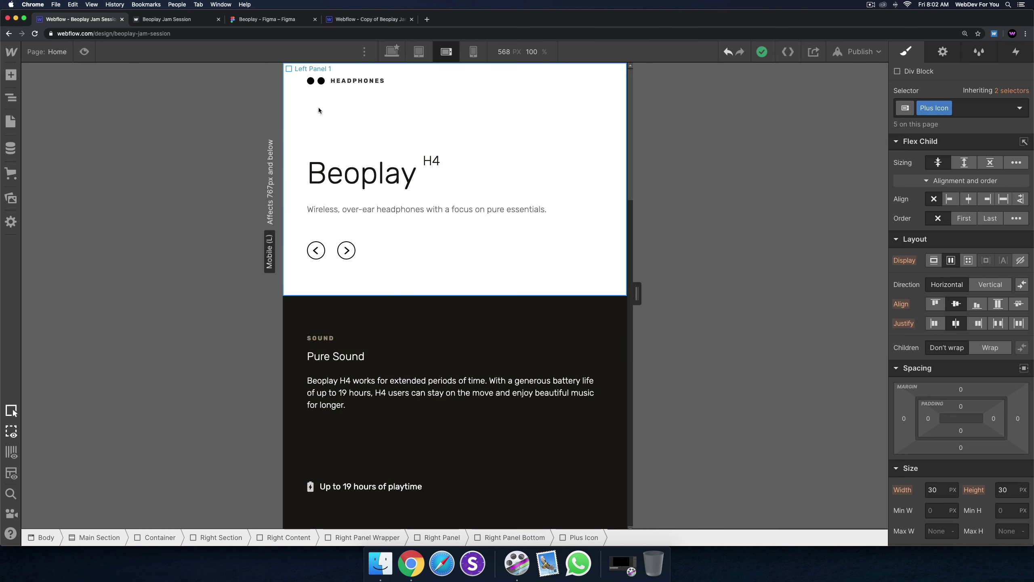
{"action": "scroll", "coordinate": [333, 322], "scroll_direction": "down", "scroll_amount": 11}
{"action": "scroll", "coordinate": [333, 326], "scroll_direction": "down", "scroll_amount": 15}
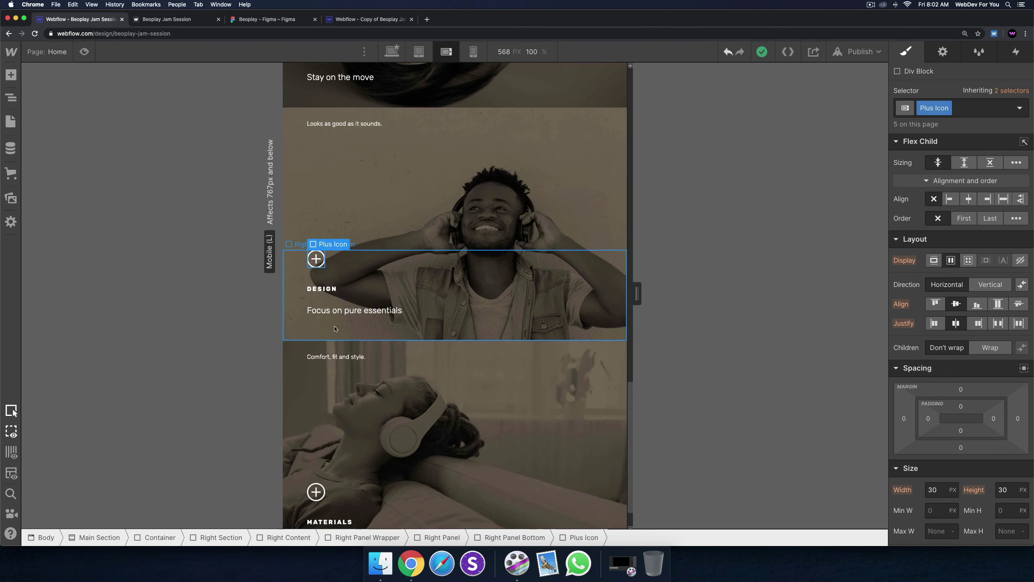
{"action": "scroll", "coordinate": [350, 326], "scroll_direction": "up", "scroll_amount": 12}
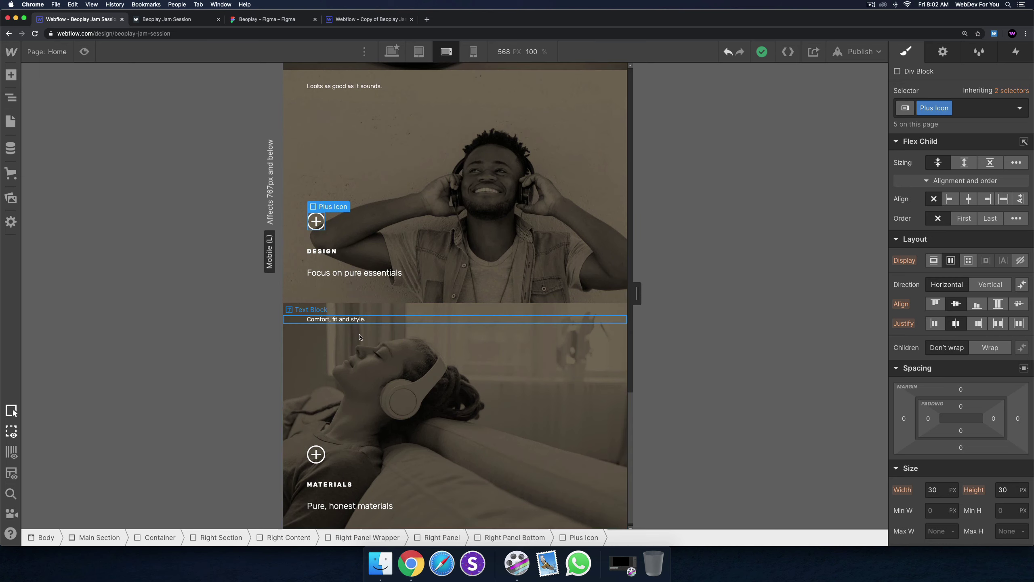
{"action": "scroll", "coordinate": [358, 331], "scroll_direction": "up", "scroll_amount": 5}
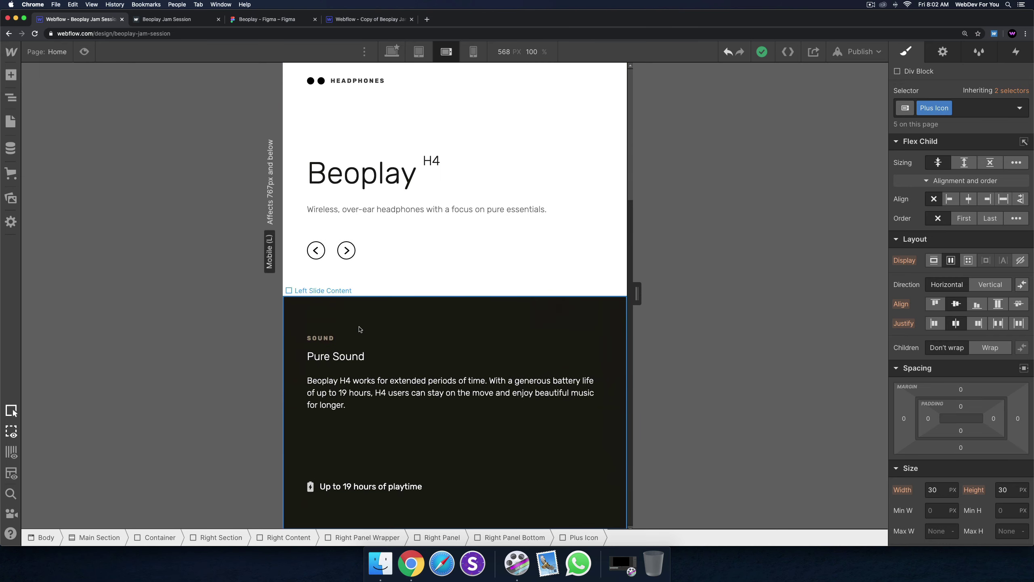
Step: Set the Slider Arrows Wrapper's display to None on the mobile landscape breakpoint
{"action": "left_click", "coordinate": [333, 255]}
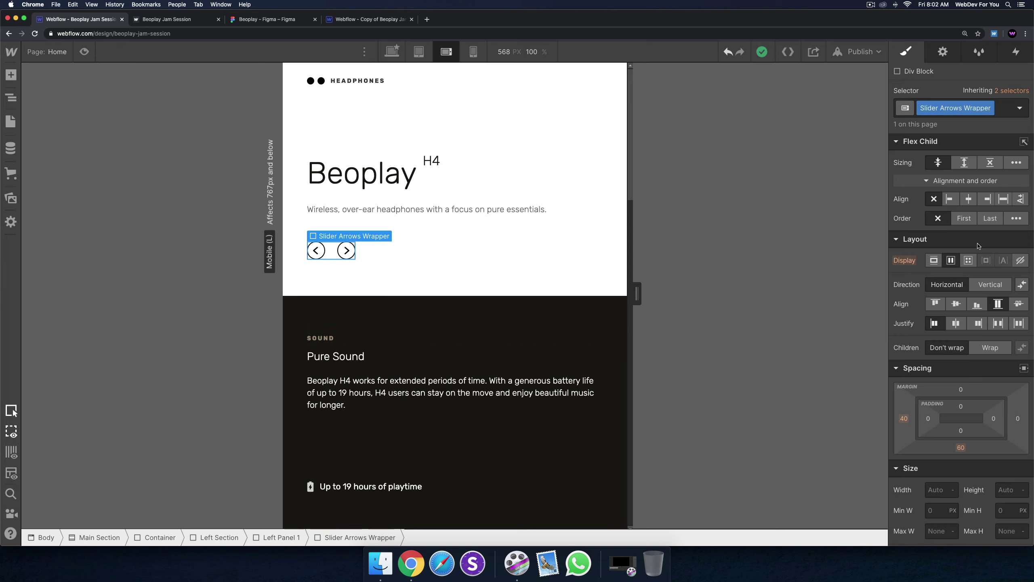
{"action": "left_click", "coordinate": [1020, 261]}
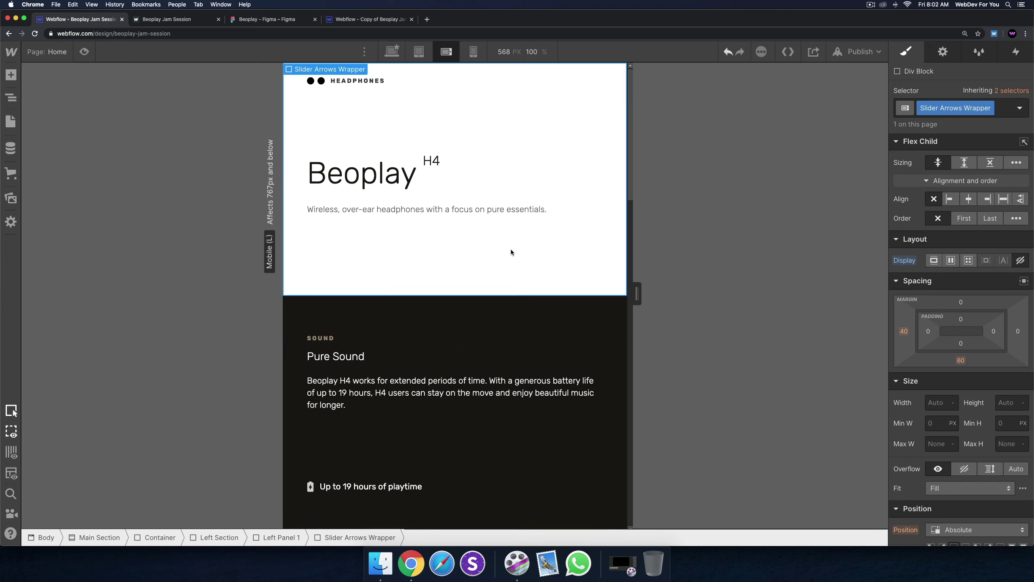
{"action": "left_click", "coordinate": [416, 239]}
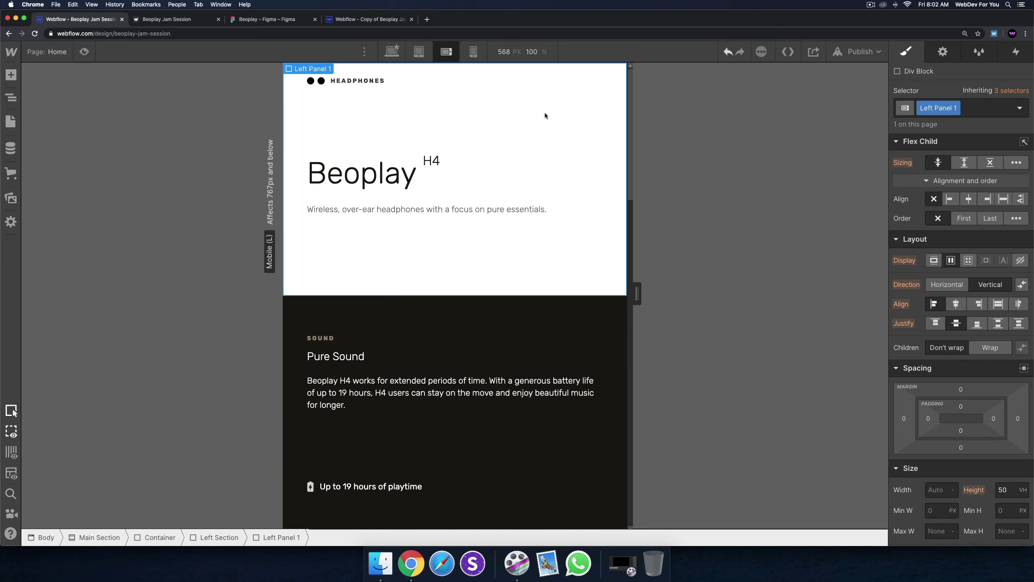
Step: Set the Slider Arrows Wrapper's display to None on the tablet breakpoint as well
{"action": "left_click", "coordinate": [419, 51]}
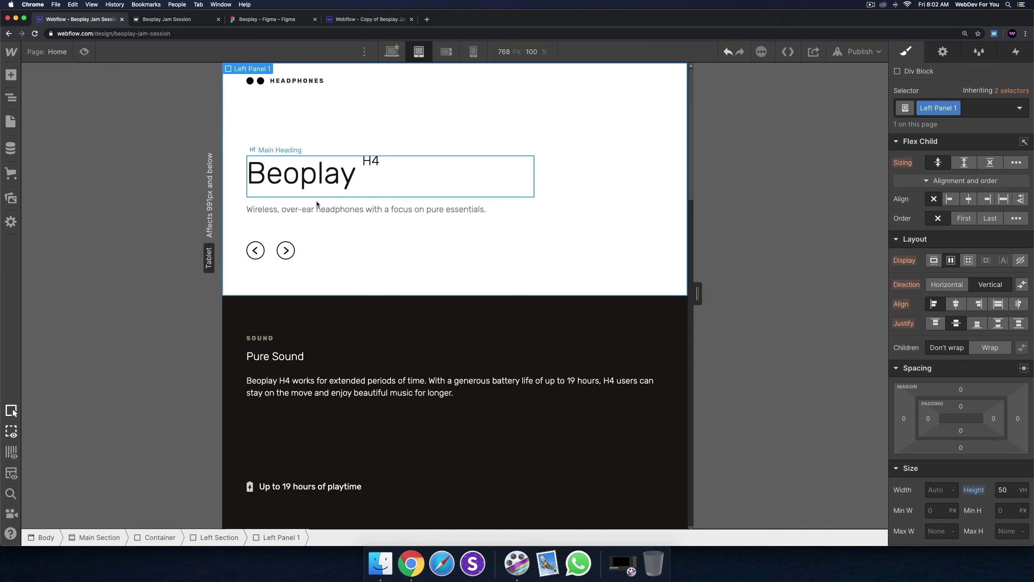
{"action": "left_click", "coordinate": [275, 254]}
{"action": "left_click", "coordinate": [1020, 261]}
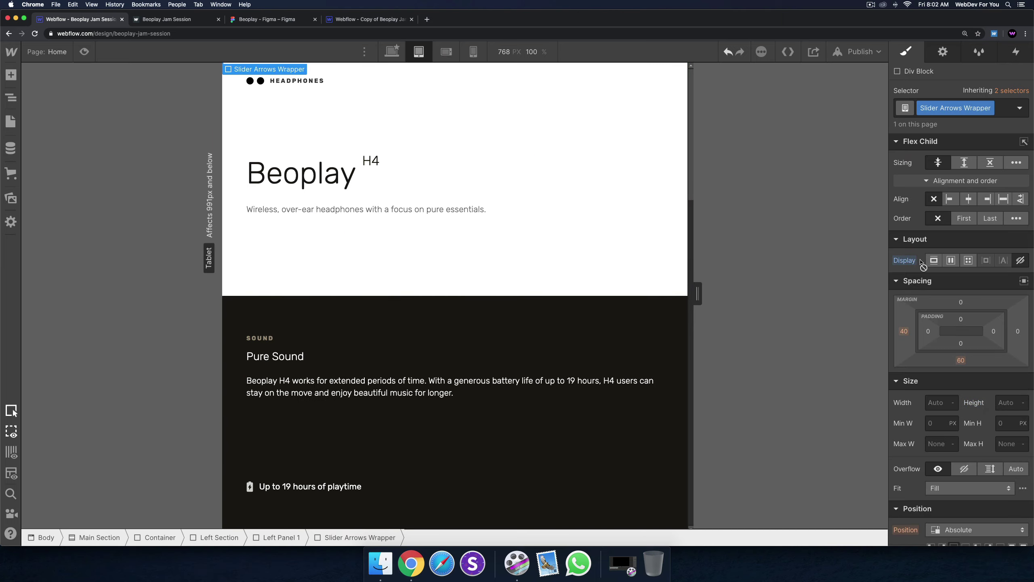
{"action": "left_click", "coordinate": [421, 247]}
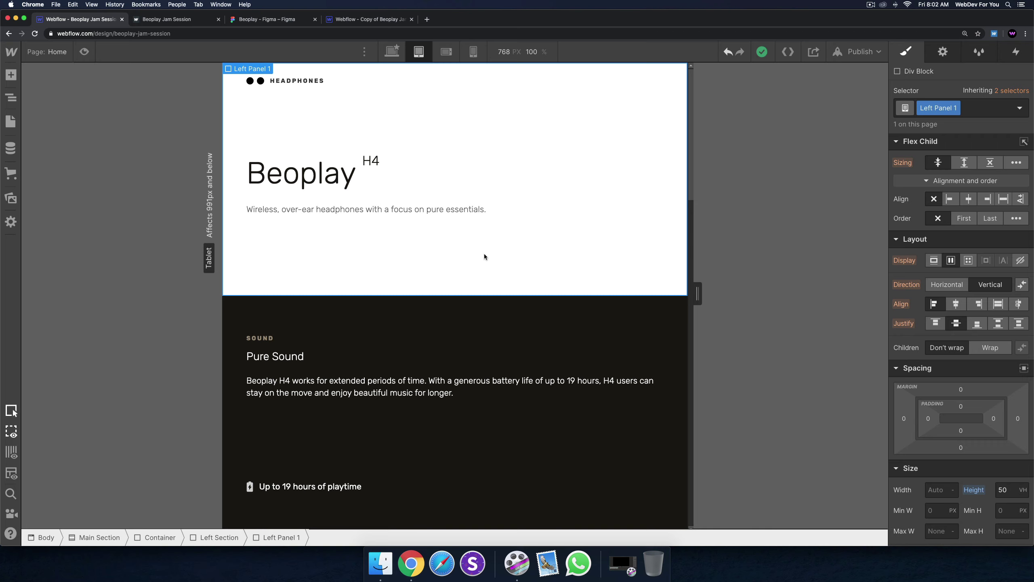
Step: Add a Navbar element inside the Main Section
{"action": "left_click", "coordinate": [10, 98]}
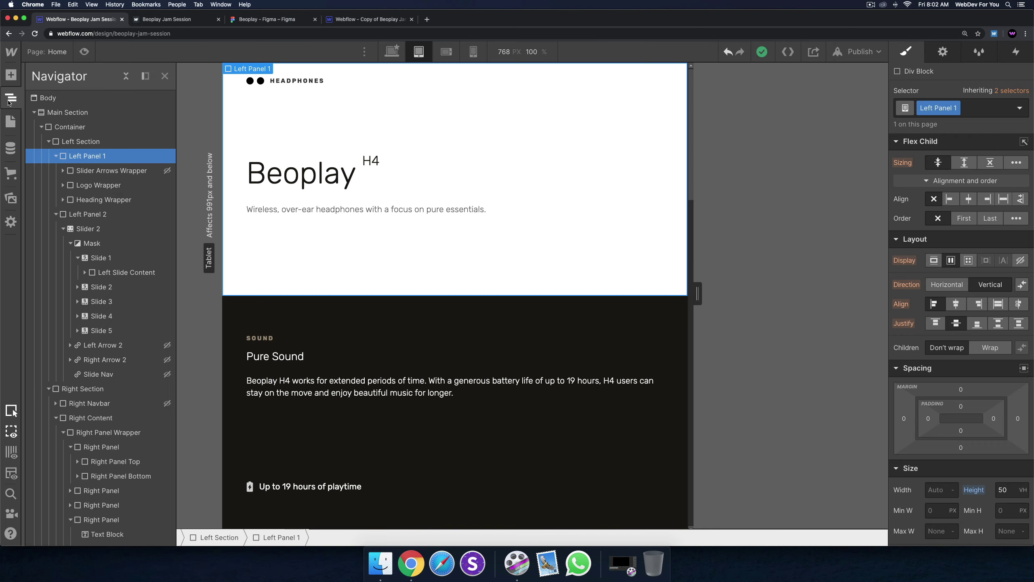
{"action": "left_click", "coordinate": [41, 127]}
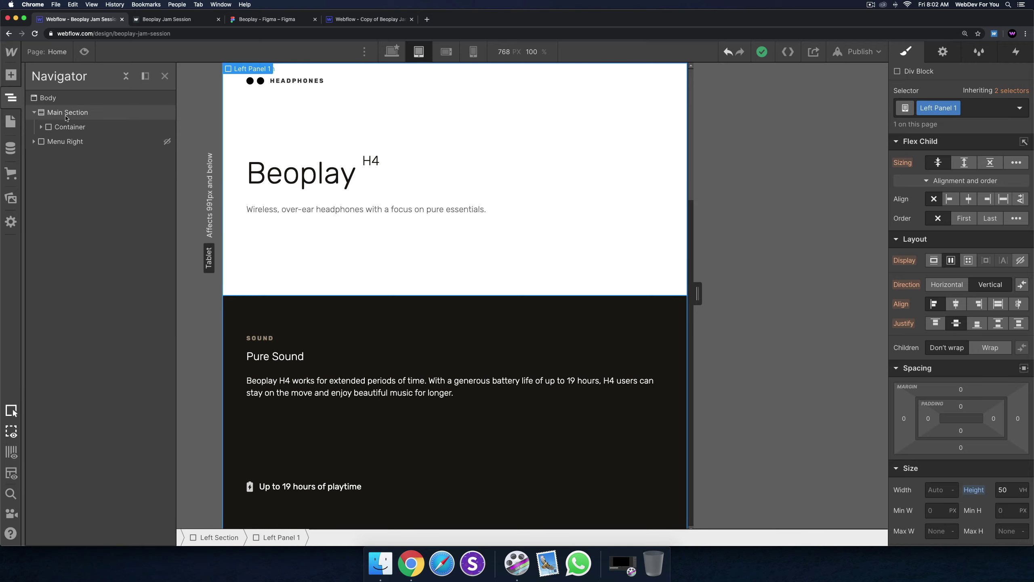
{"action": "left_click", "coordinate": [67, 115]}
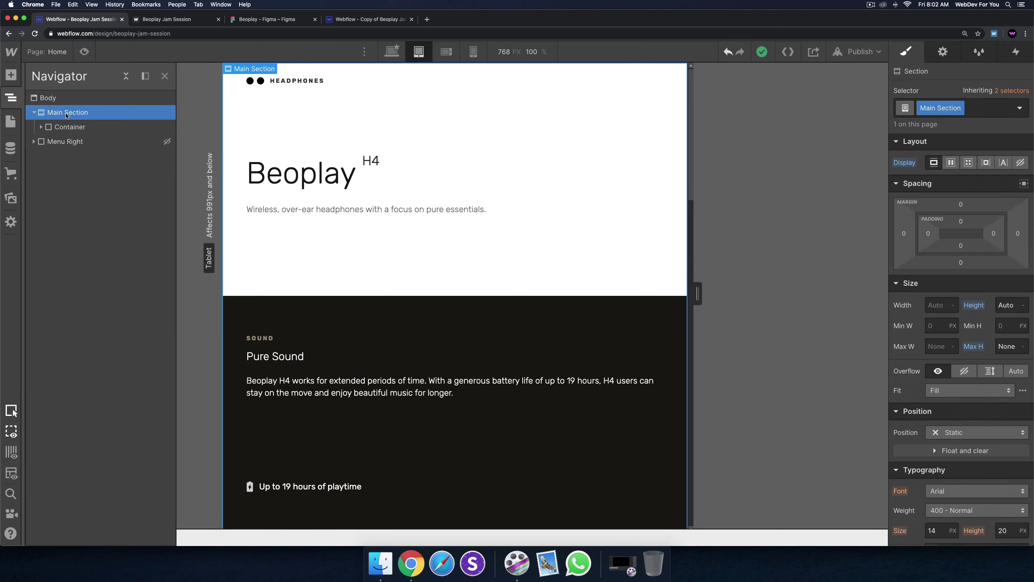
{"action": "key", "text": "super+e"}
{"action": "type", "text": "navbar"}
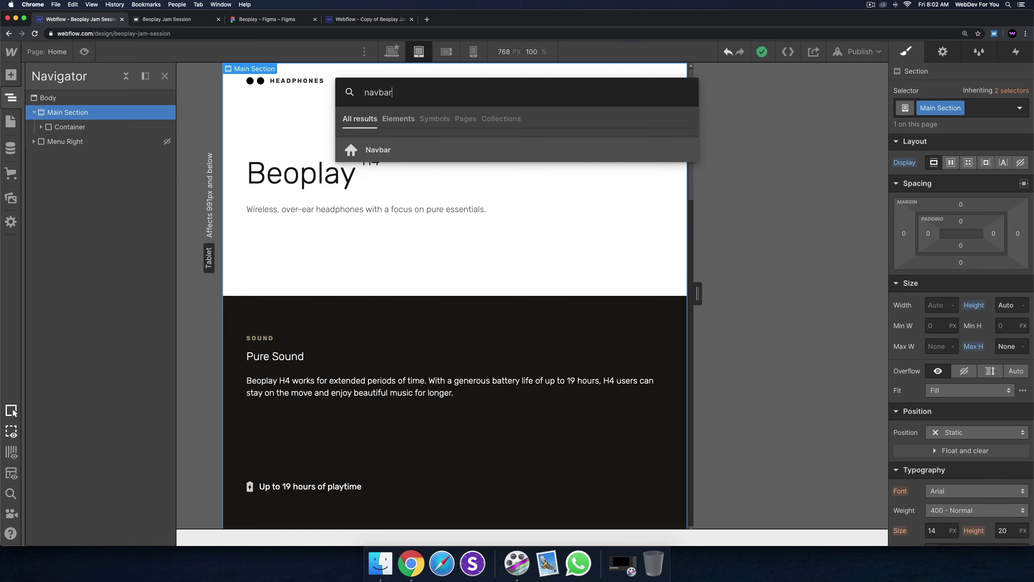
{"action": "key", "text": "Return"}
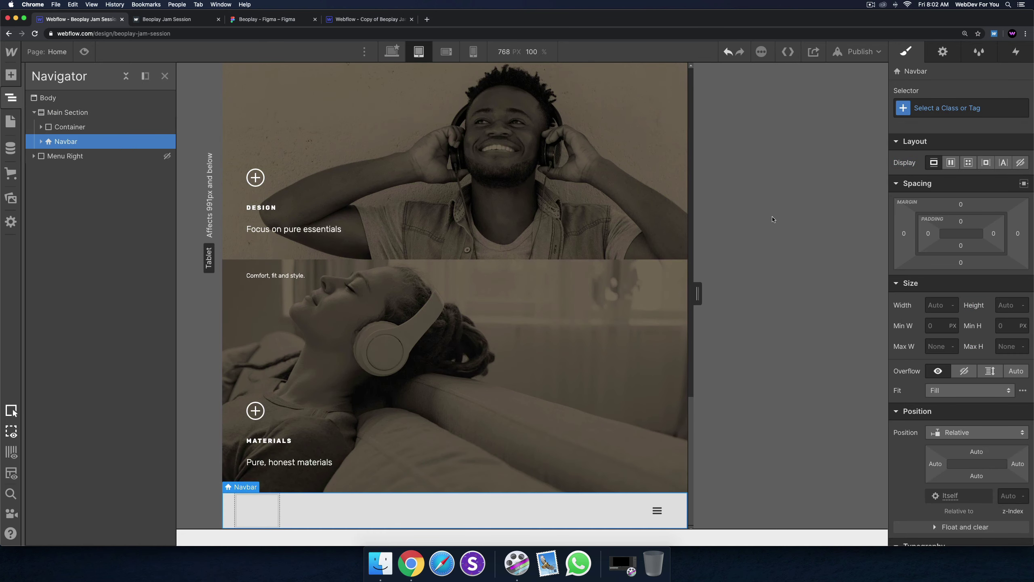
Step: Move the Navbar above the Container within the Main Section
{"action": "left_click_drag", "start_coordinate": [61, 141], "coordinate": [61, 122]}
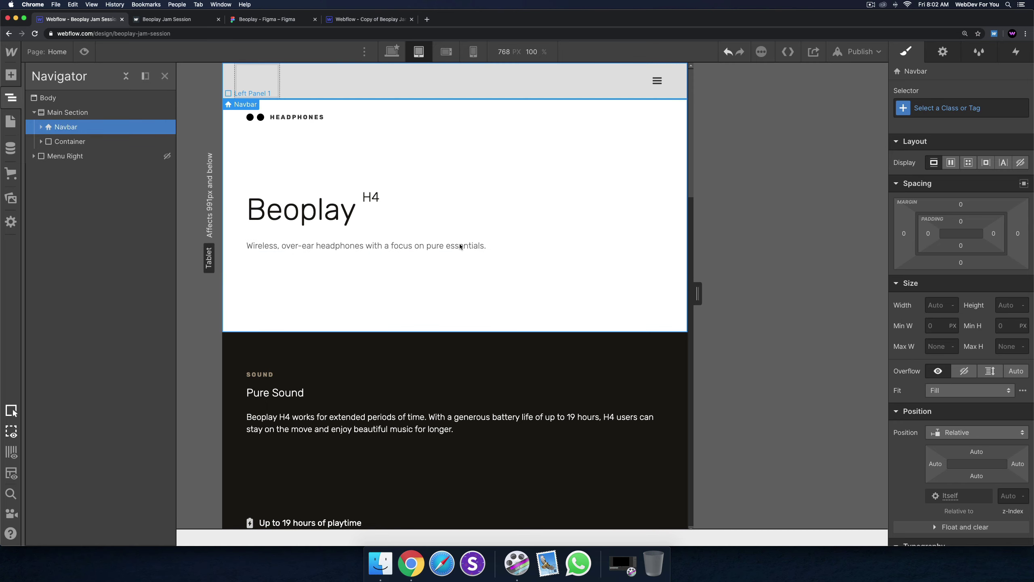
{"action": "scroll", "coordinate": [459, 259], "scroll_direction": "down", "scroll_amount": 3}
{"action": "scroll", "coordinate": [517, 467], "scroll_direction": "up", "scroll_amount": 3}
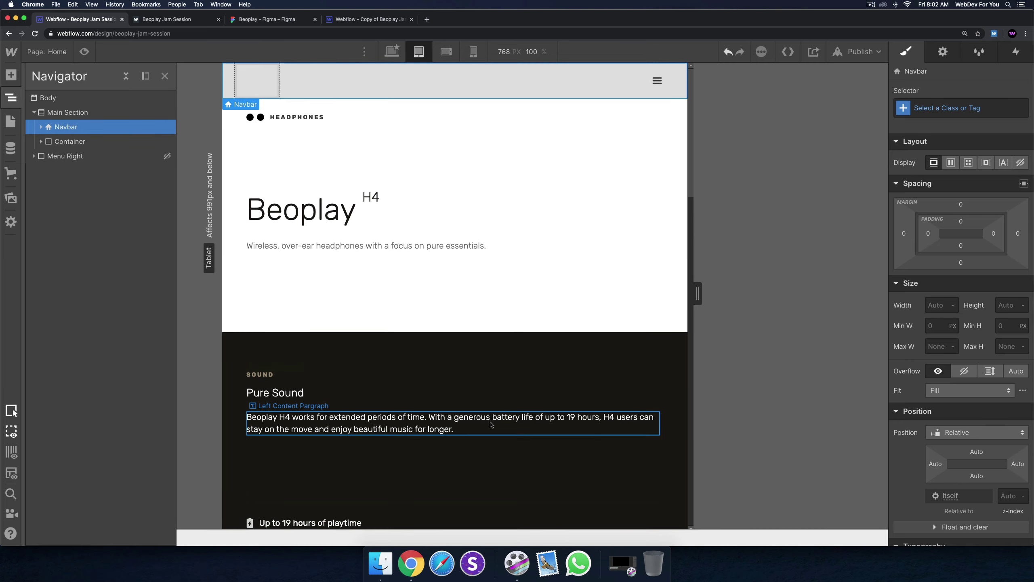
{"action": "scroll", "coordinate": [504, 454], "scroll_direction": "down", "scroll_amount": 3}
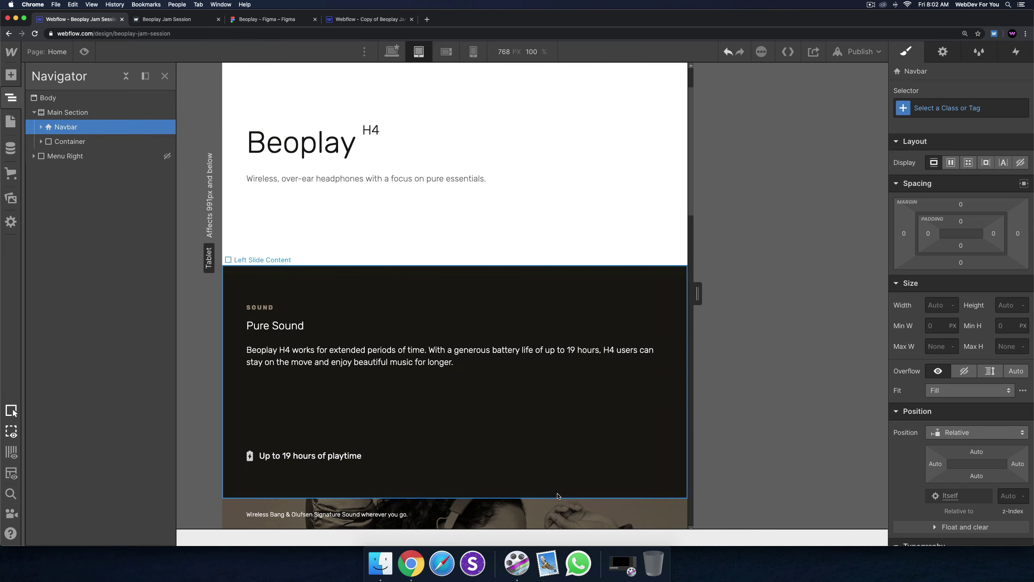
Step: Give the new Navbar the class "Tablet Navbar"
{"action": "scroll", "coordinate": [507, 79], "scroll_direction": "up", "scroll_amount": 4}
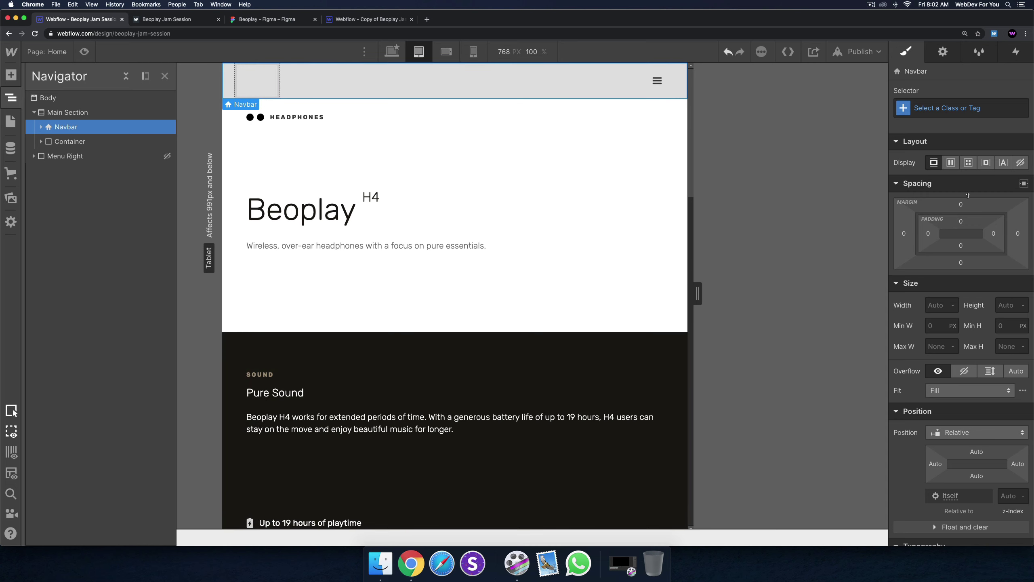
{"action": "left_click", "coordinate": [963, 107]}
{"action": "type", "text": "Tablet Navbar"}
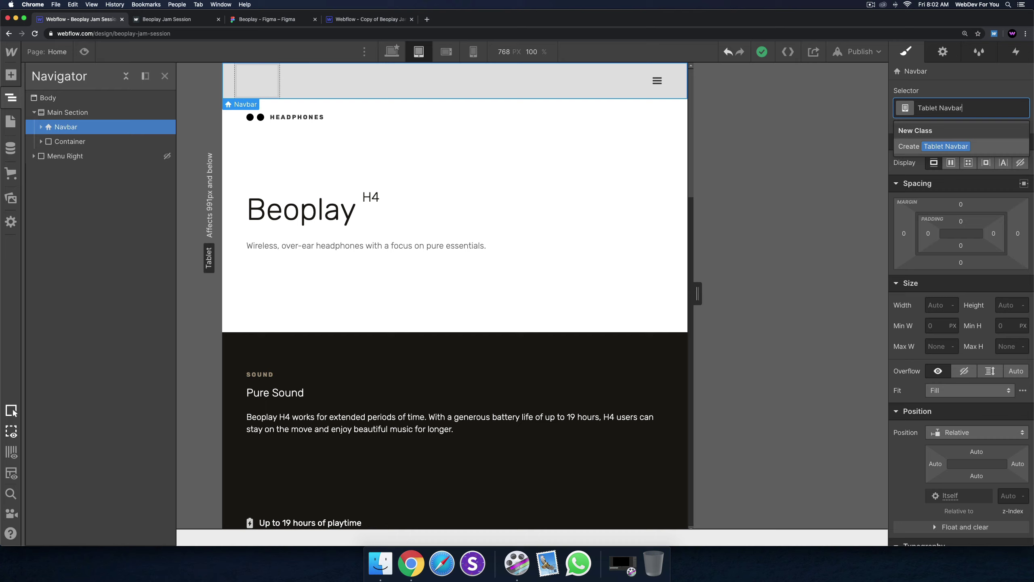
{"action": "key", "text": "Return"}
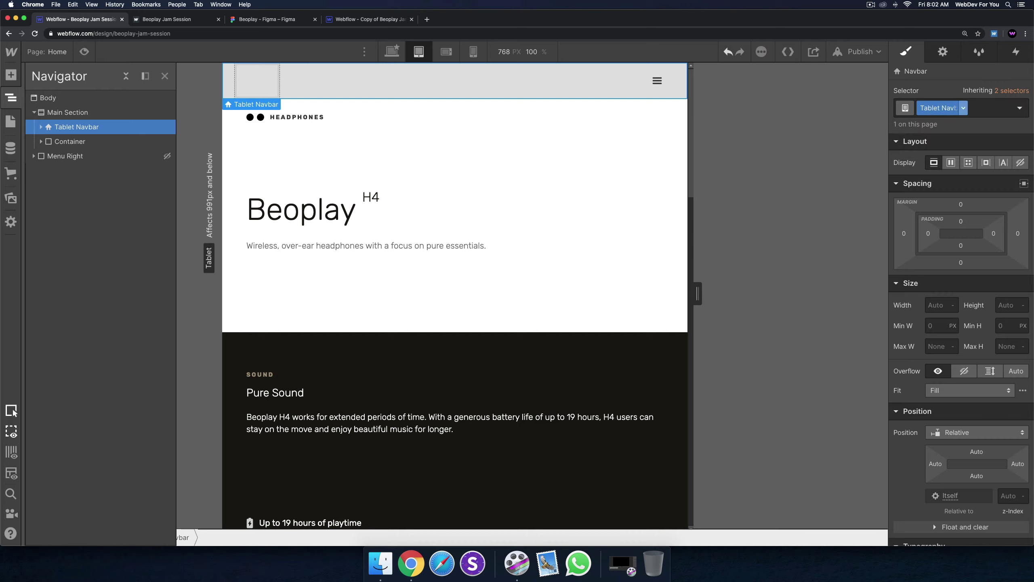
Step: Set the Tablet Navbar's position to Fixed and anchor it across the full width of the page's top edge
{"action": "scroll", "coordinate": [1006, 284], "scroll_direction": "down", "scroll_amount": 4}
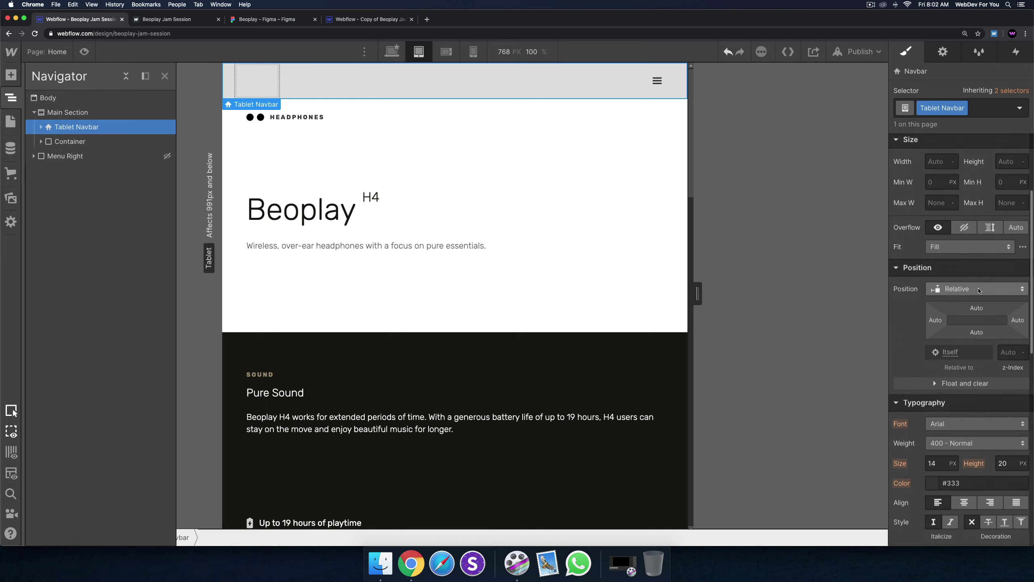
{"action": "left_click", "coordinate": [1001, 289]}
{"action": "left_click", "coordinate": [953, 345]}
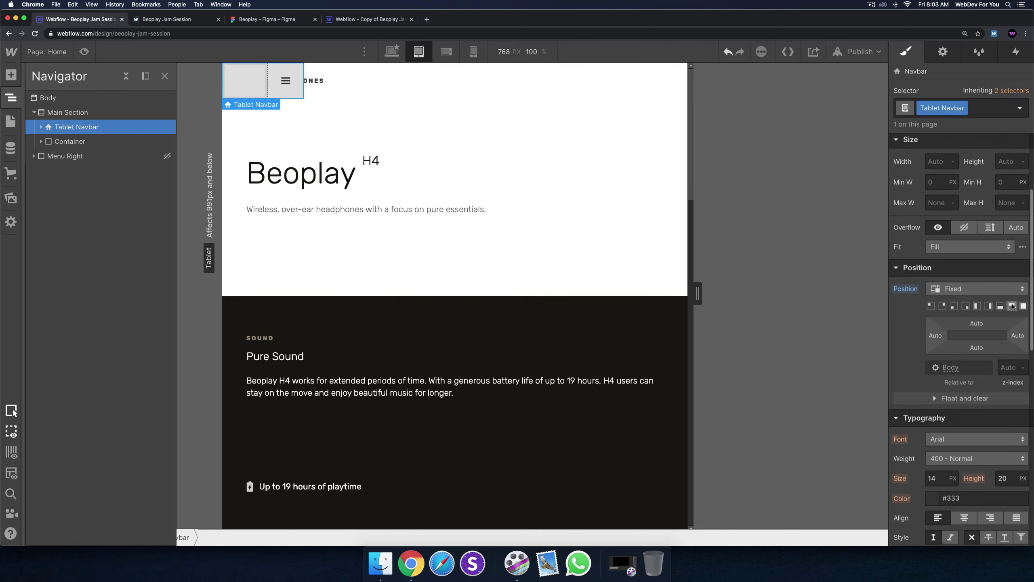
{"action": "left_click", "coordinate": [1012, 305]}
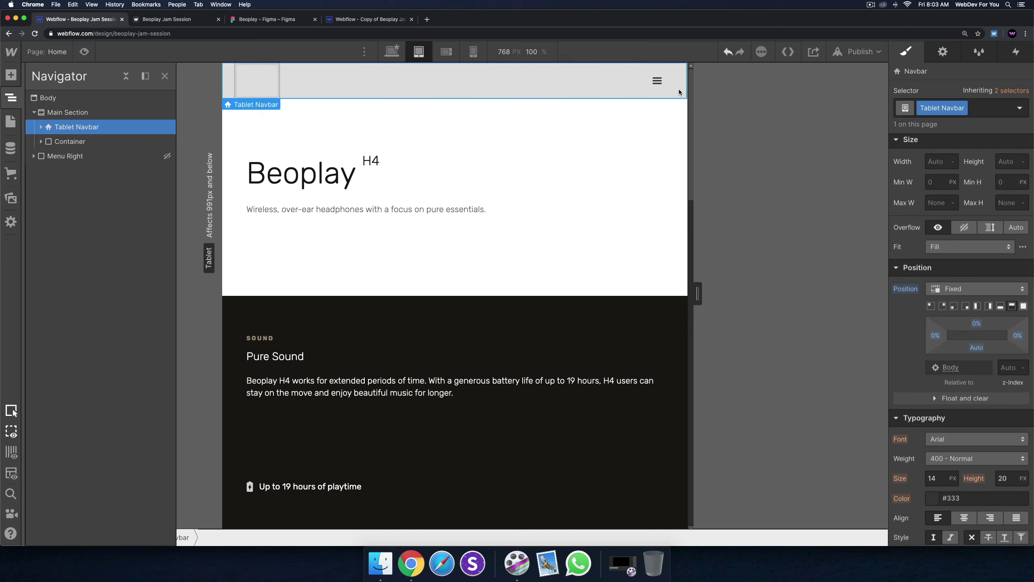
Step: Try a z-index of 0 on the Tablet Navbar, check it in preview, and undo the change
{"action": "scroll", "coordinate": [988, 341], "scroll_direction": "down", "scroll_amount": 4}
{"action": "left_click", "coordinate": [1010, 279]}
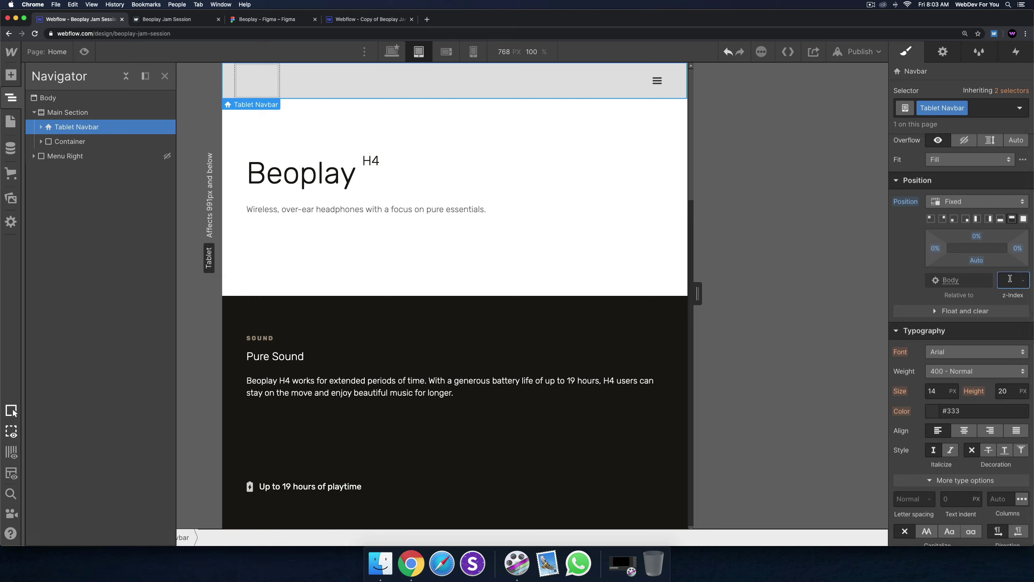
{"action": "type", "text": "0"}
{"action": "key", "text": "Return"}
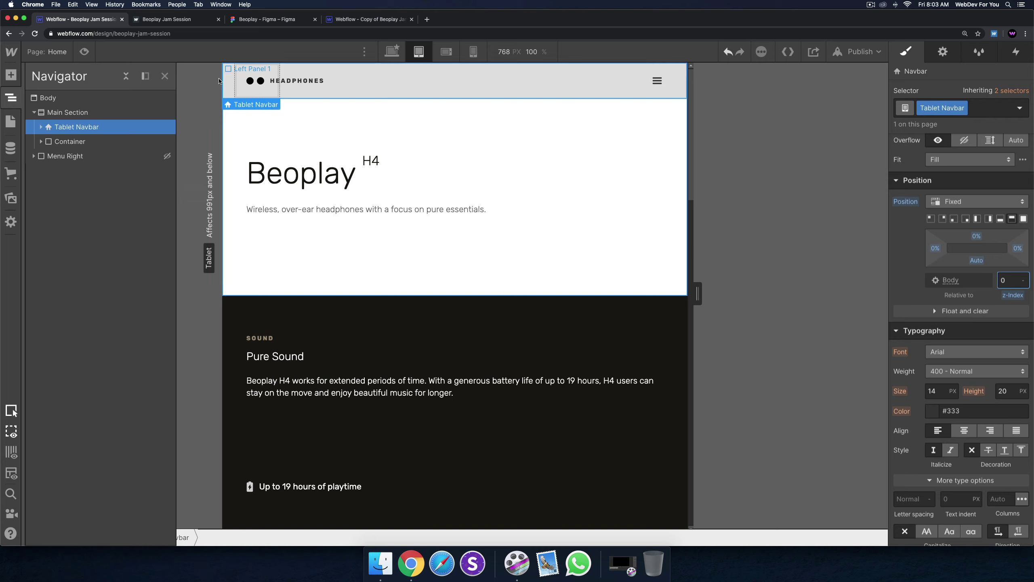
{"action": "key", "text": "super+shift+p"}
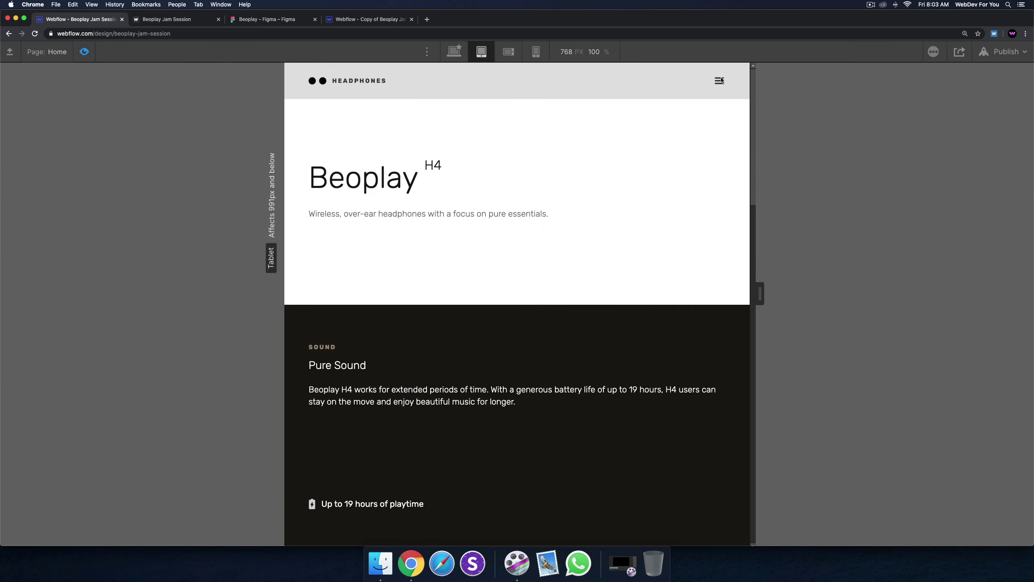
{"action": "left_click", "coordinate": [88, 53]}
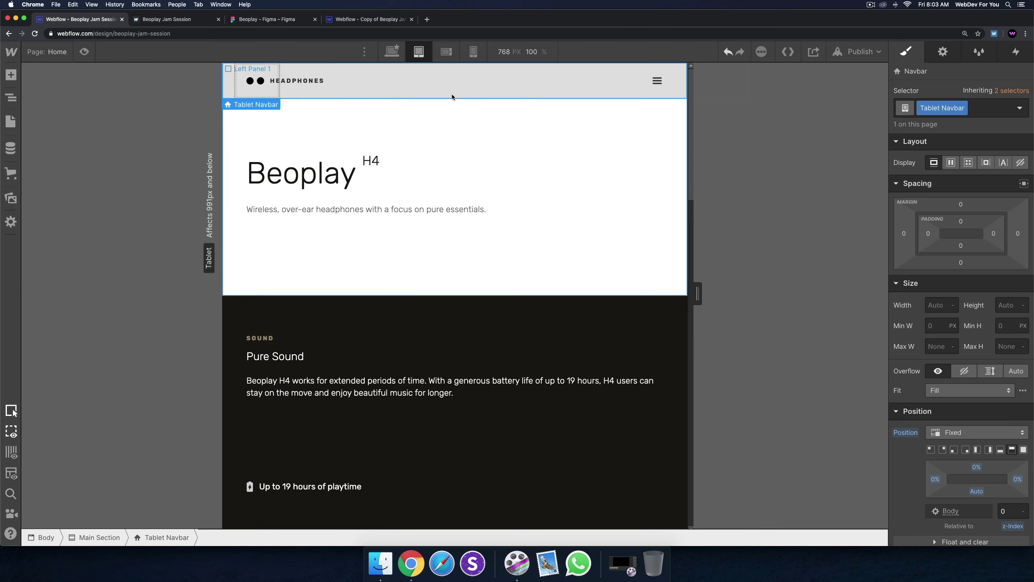
{"action": "key", "text": "super+z"}
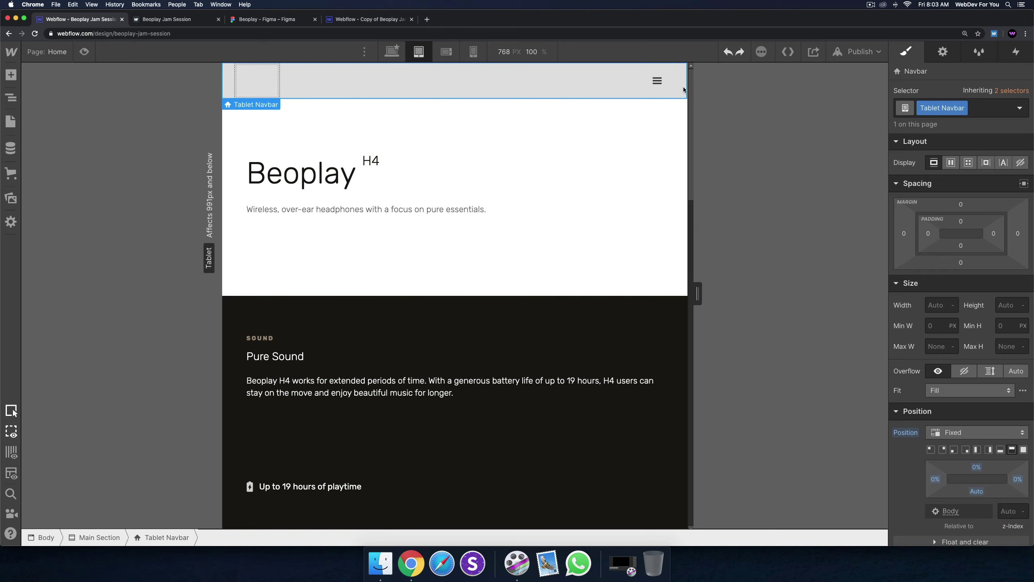
Step: Set the Tablet Navbar's z-index to 99 and test opening and closing its menu in preview
{"action": "left_click", "coordinate": [1003, 516]}
{"action": "type", "text": "99"}
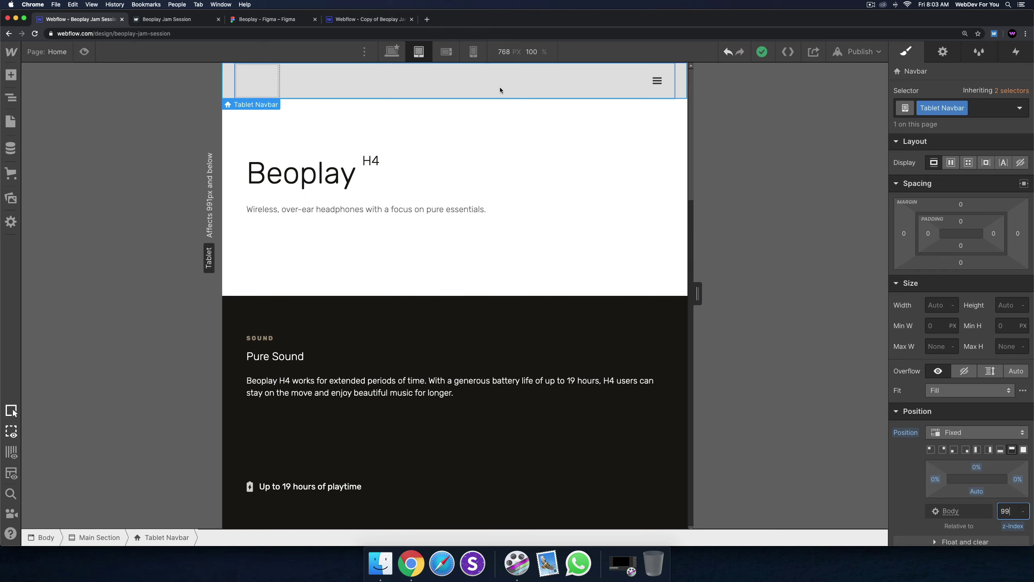
{"action": "key", "text": "super+shift+p"}
{"action": "left_click", "coordinate": [720, 81]}
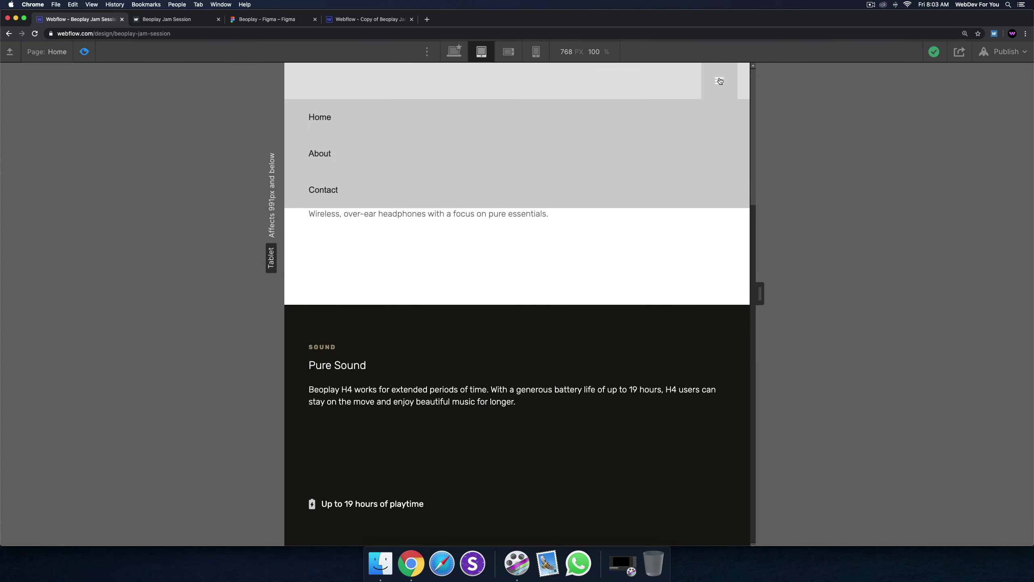
{"action": "left_click", "coordinate": [720, 81]}
{"action": "left_click", "coordinate": [84, 52]}
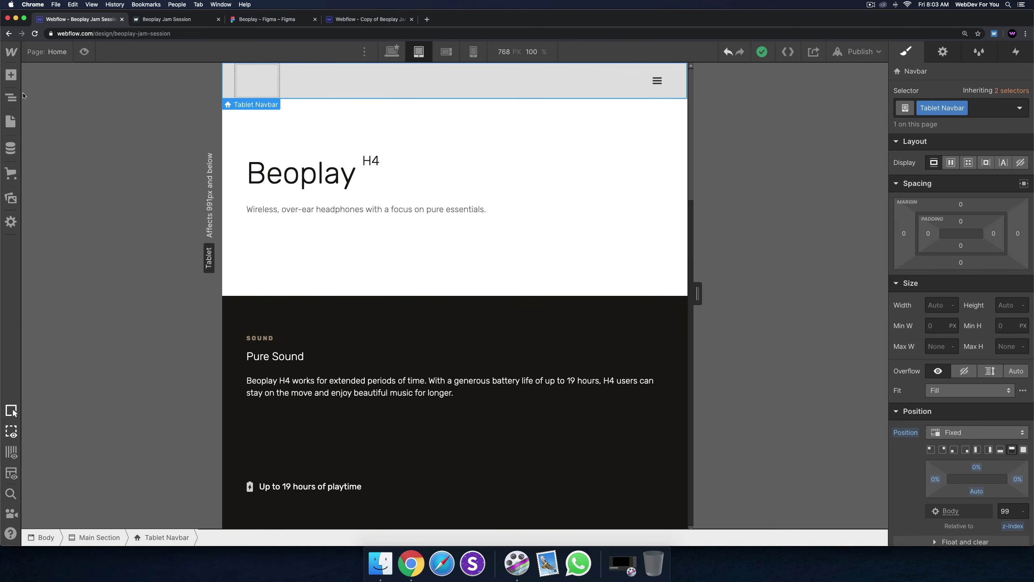
Step: Set the z-index of the Logo Wrapper in Left Panel 1 to 100 on the tablet breakpoint
{"action": "left_click", "coordinate": [11, 97]}
{"action": "left_click", "coordinate": [41, 141]}
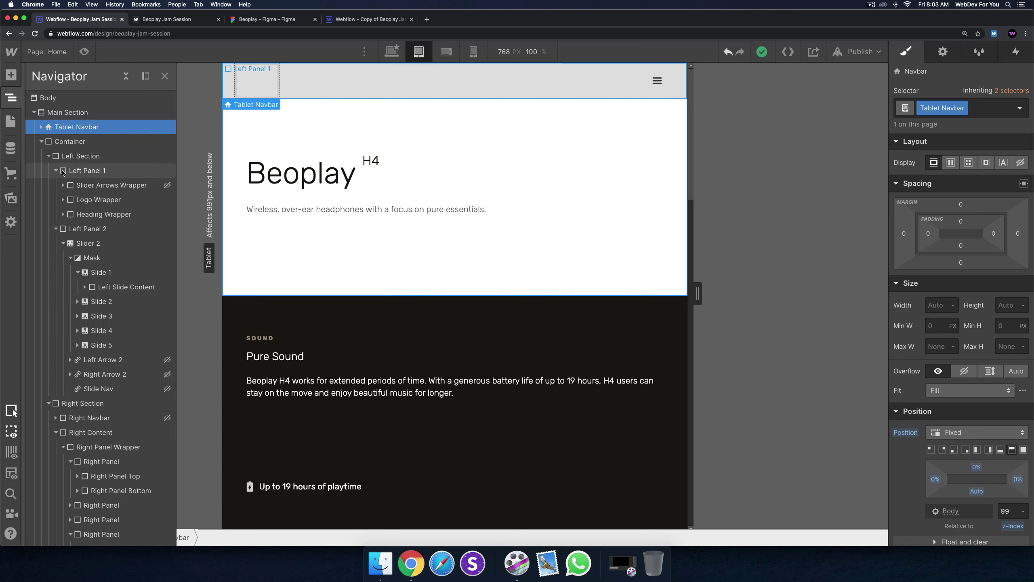
{"action": "left_click", "coordinate": [98, 200]}
{"action": "scroll", "coordinate": [1010, 407], "scroll_direction": "down", "scroll_amount": 10}
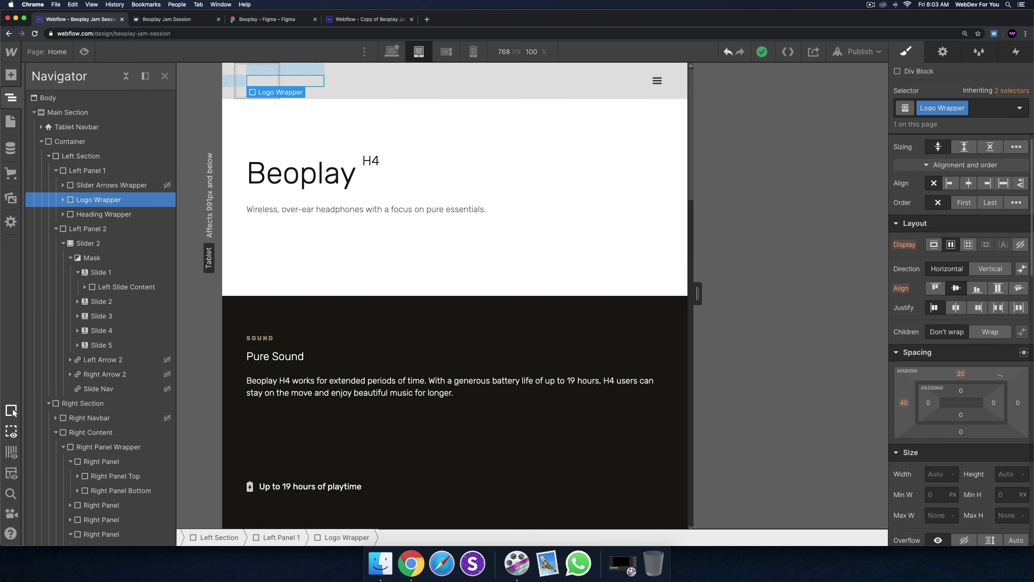
{"action": "left_click", "coordinate": [1010, 420]}
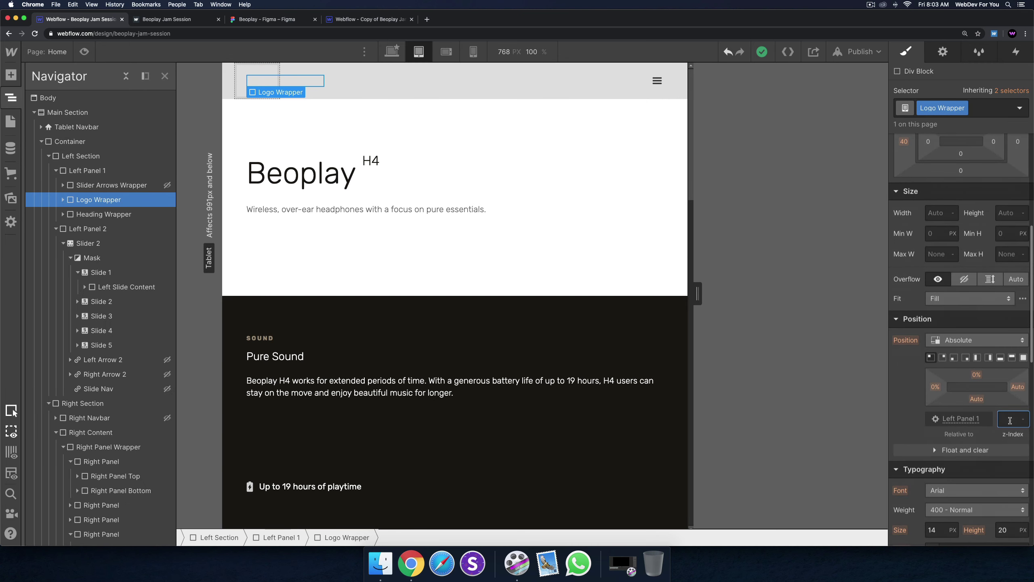
{"action": "type", "text": "100"}
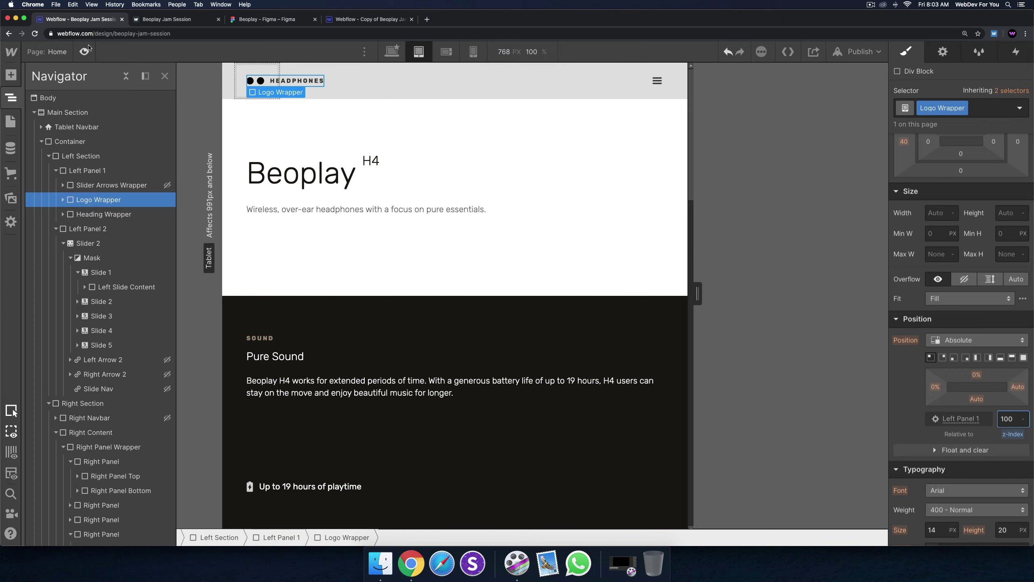
Step: Preview the tablet layout, checking the navbar with the logo, its menu toggle, and the page while scrolling
{"action": "left_click", "coordinate": [86, 50]}
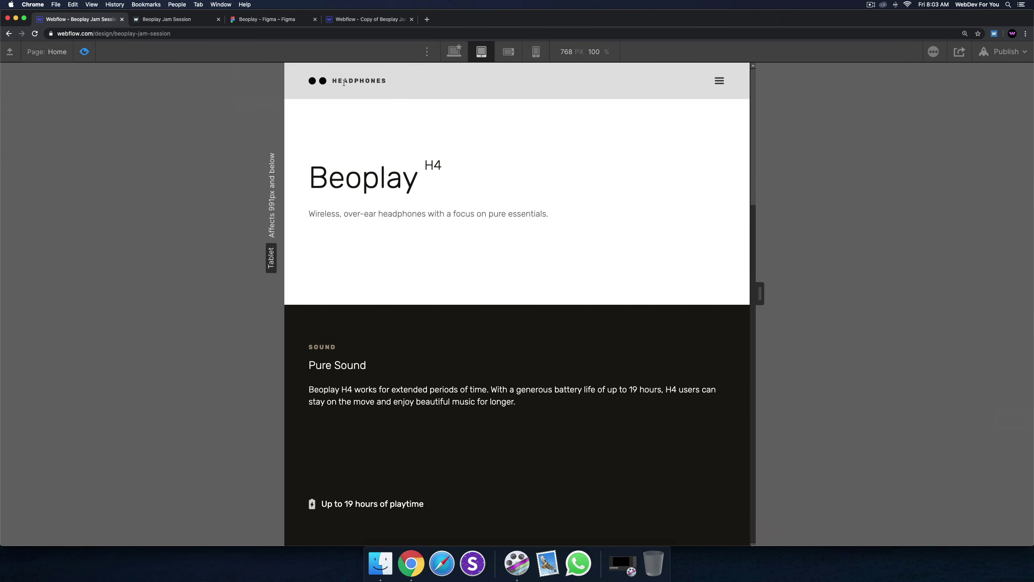
{"action": "left_click", "coordinate": [719, 81]}
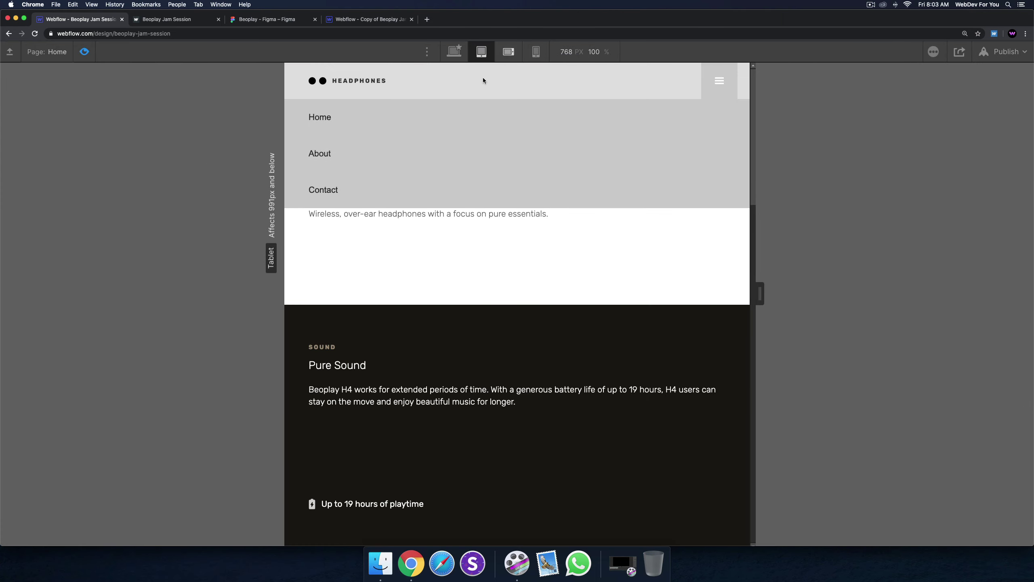
{"action": "left_click", "coordinate": [702, 89]}
{"action": "scroll", "coordinate": [619, 165], "scroll_direction": "down", "scroll_amount": 20}
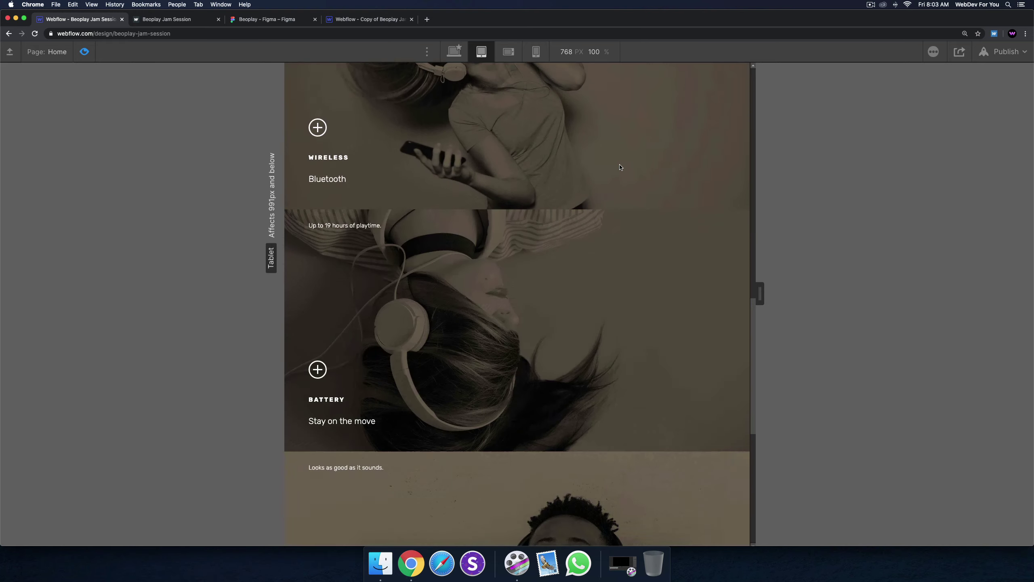
{"action": "scroll", "coordinate": [620, 166], "scroll_direction": "up", "scroll_amount": 20}
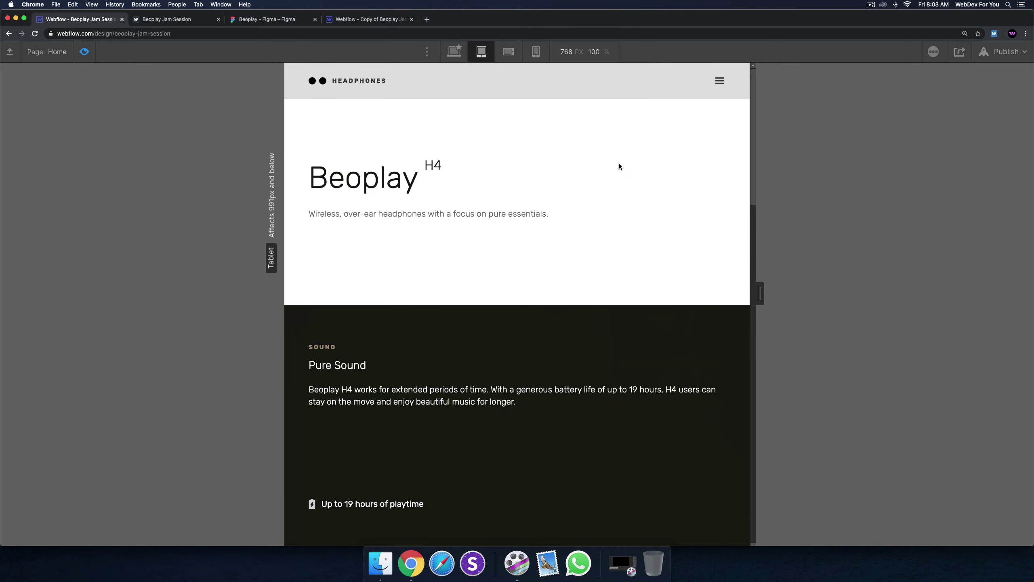
{"action": "left_click", "coordinate": [718, 80]}
{"action": "left_click", "coordinate": [717, 80]}
Step: Preview the page and its navbar on the mobile landscape and mobile portrait breakpoints, and return to the tablet breakpoint
{"action": "left_click", "coordinate": [509, 52]}
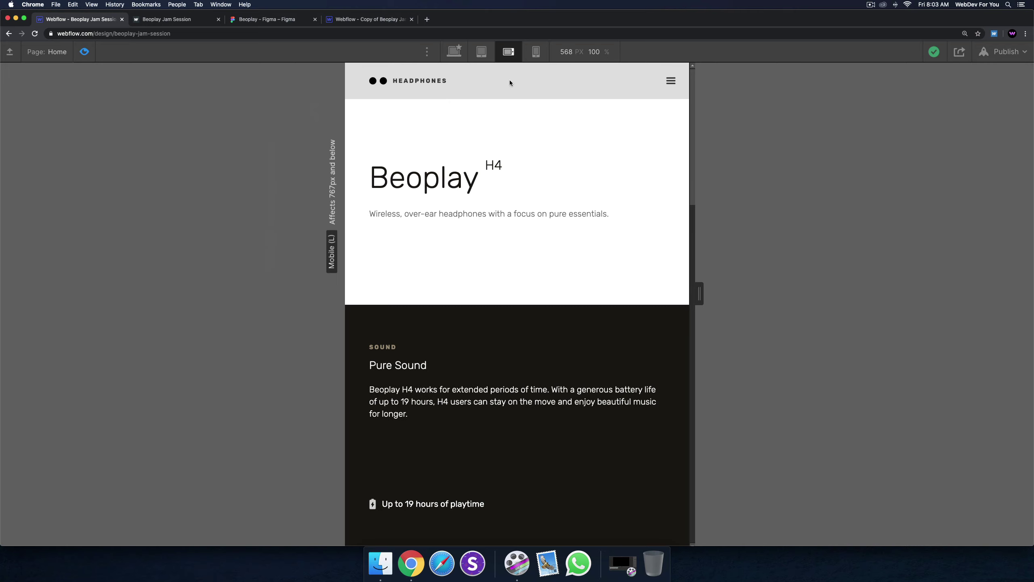
{"action": "scroll", "coordinate": [515, 161], "scroll_direction": "down", "scroll_amount": 15}
{"action": "scroll", "coordinate": [516, 160], "scroll_direction": "up", "scroll_amount": 8}
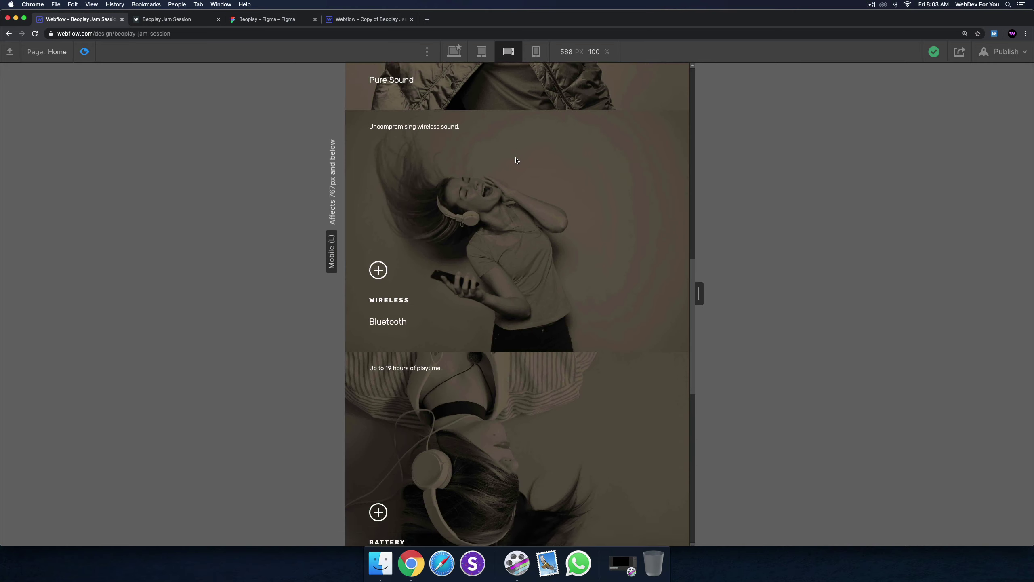
{"action": "scroll", "coordinate": [530, 123], "scroll_direction": "up", "scroll_amount": 8}
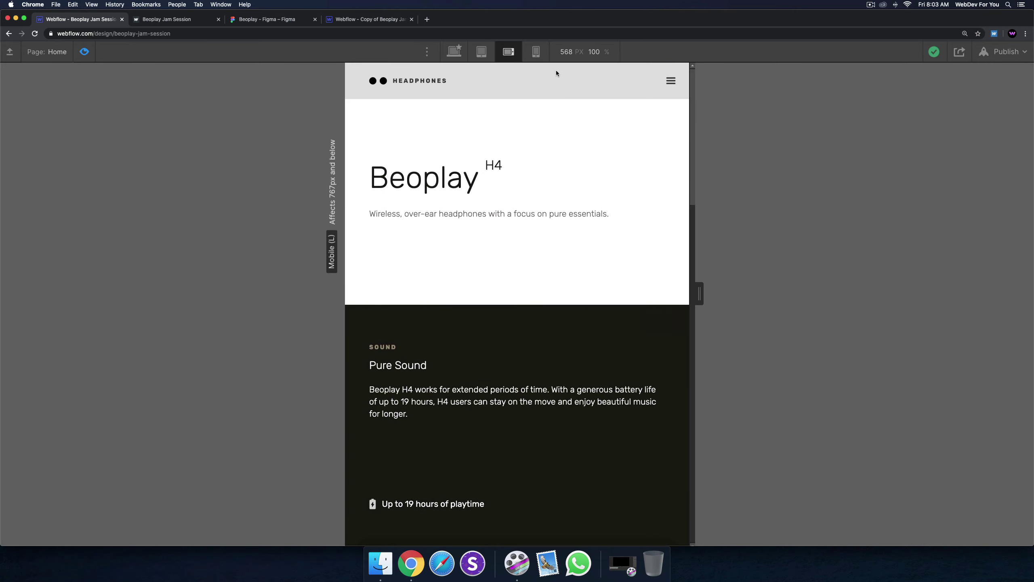
{"action": "left_click", "coordinate": [536, 51]}
{"action": "left_click", "coordinate": [481, 51]}
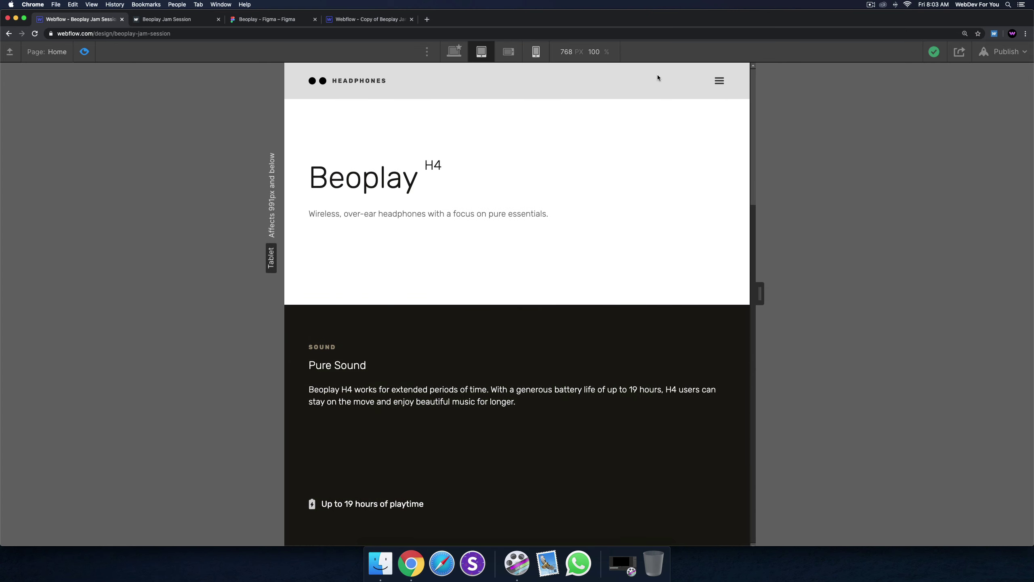
Step: Set the Tablet Navbar's display to None on the desktop breakpoint
{"action": "left_click", "coordinate": [454, 51]}
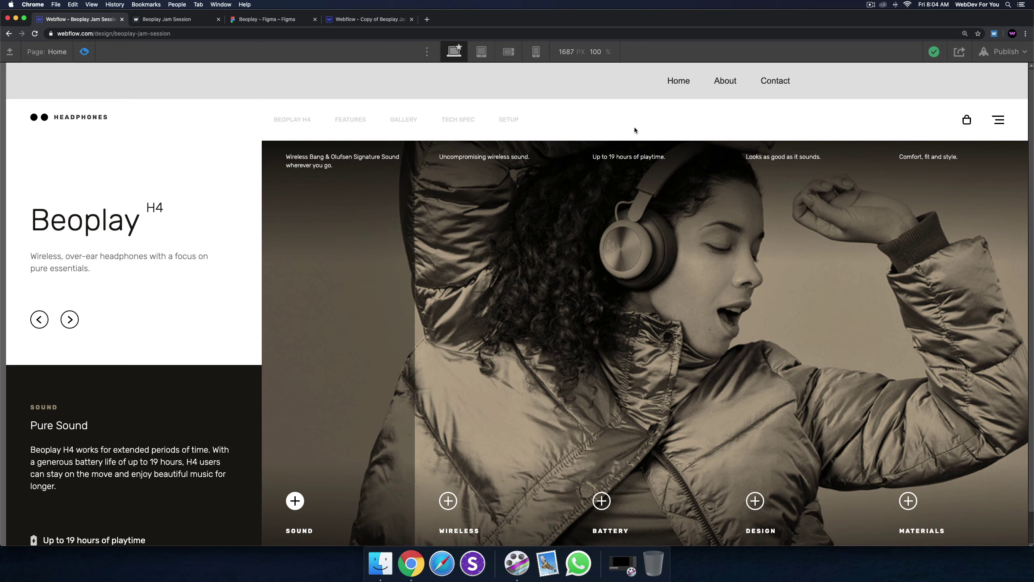
{"action": "key", "text": "super+shift+p"}
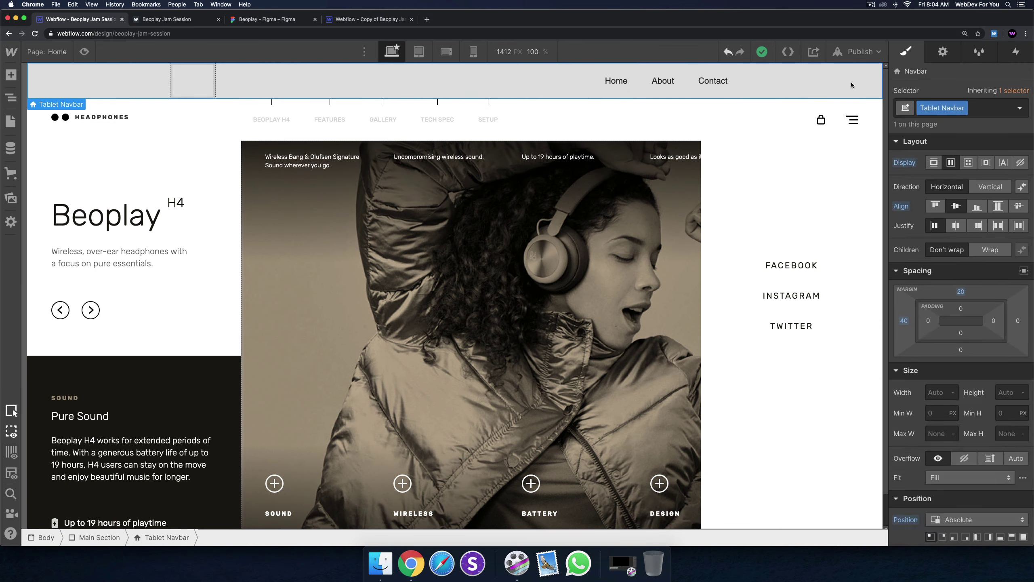
{"action": "left_click", "coordinate": [1021, 162]}
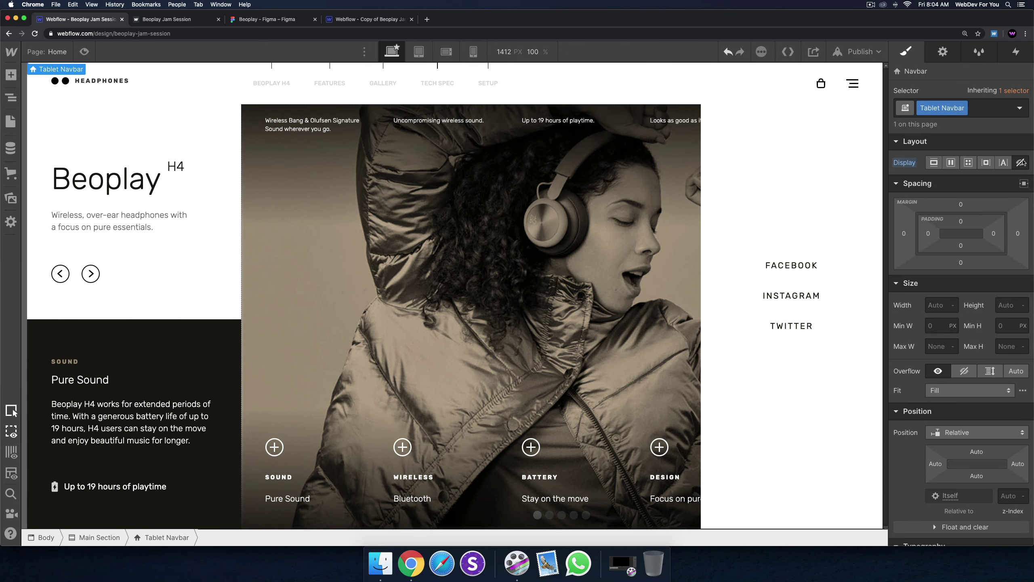
Step: Copy the cart button from the Right Navbar's Cart Wrapper on the desktop breakpoint
{"action": "left_click", "coordinate": [824, 97]}
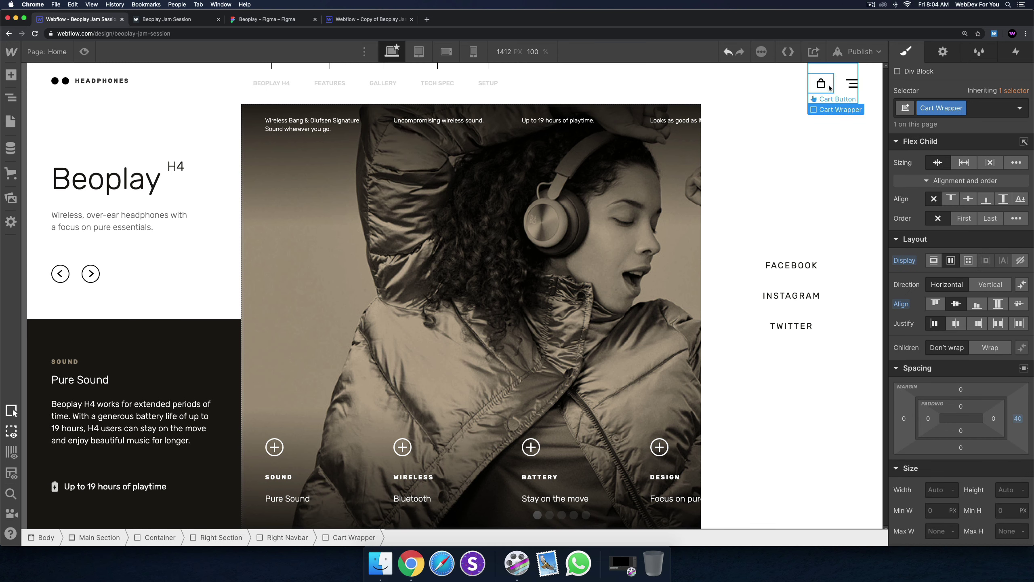
{"action": "left_click", "coordinate": [829, 87]}
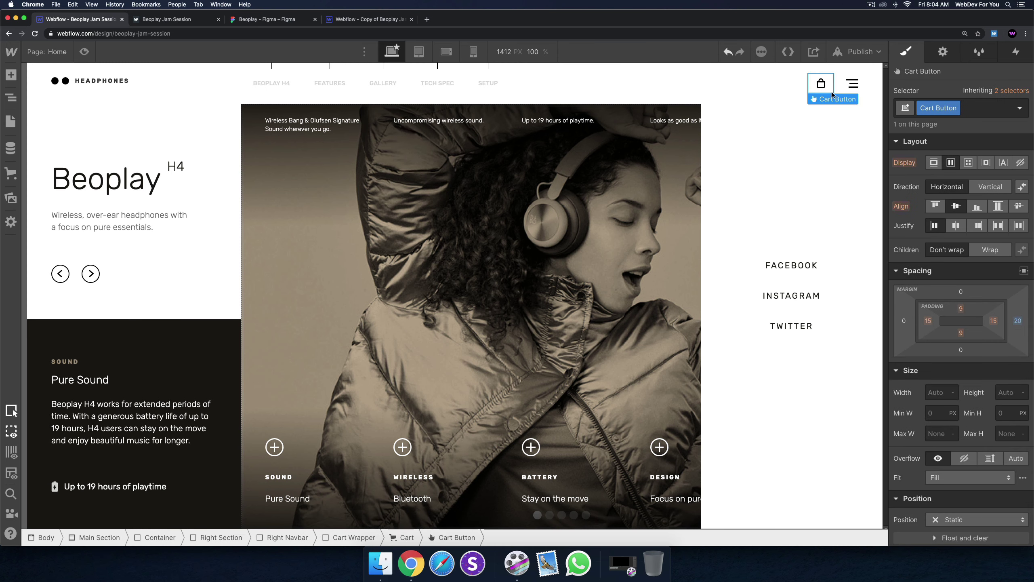
Step: Set the Tablet Navbar's display to Block on the tablet breakpoint
{"action": "left_click", "coordinate": [431, 50]}
{"action": "left_click", "coordinate": [440, 70]}
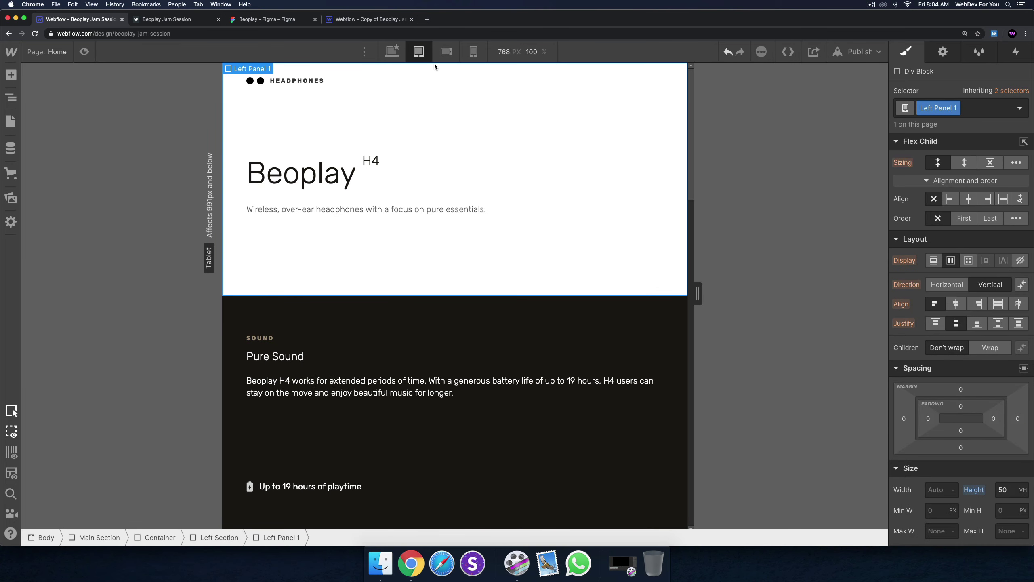
{"action": "left_click", "coordinate": [10, 98]}
{"action": "left_click", "coordinate": [76, 127]}
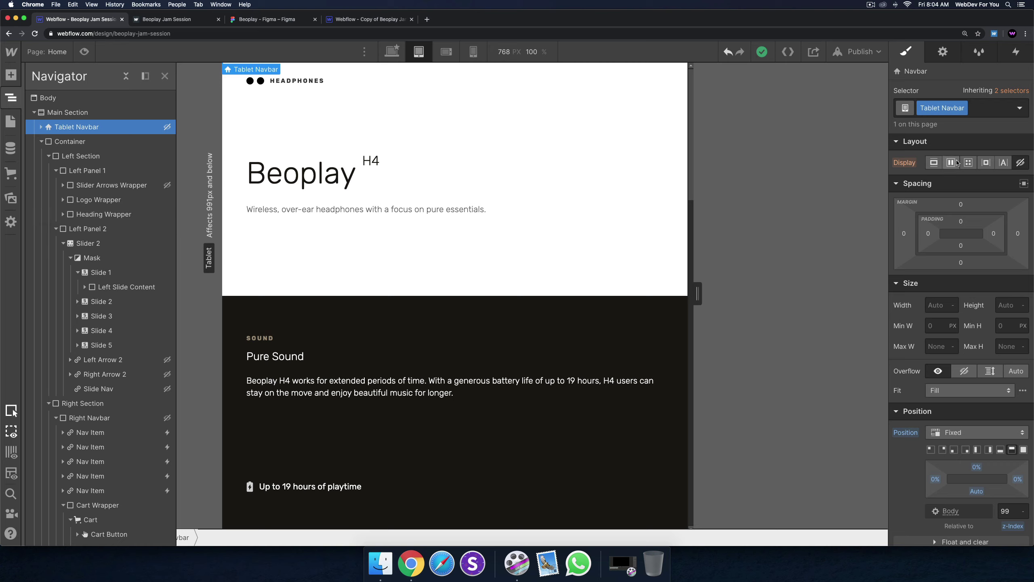
{"action": "left_click", "coordinate": [934, 162]}
Step: Paste the copied cart into the Tablet Navbar
{"action": "left_click", "coordinate": [568, 82]}
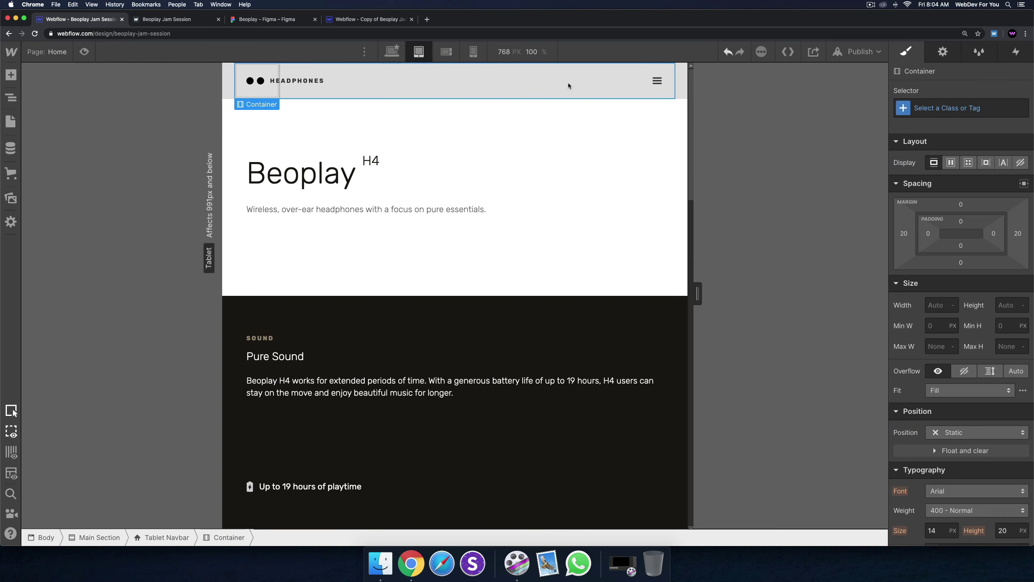
{"action": "left_click", "coordinate": [679, 81]}
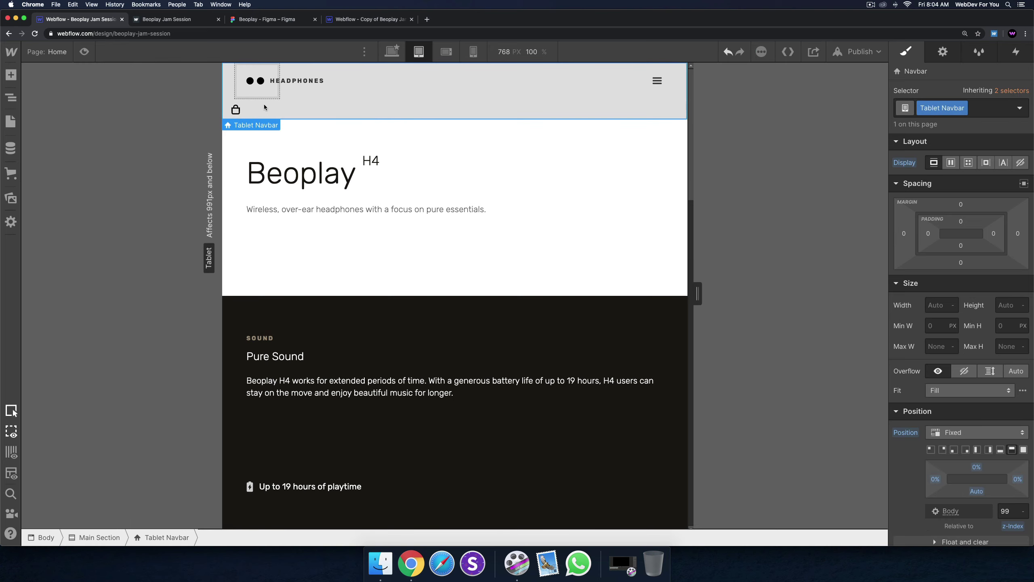
Step: Try moving the pasted cart into the Tablet Navbar's Menu Button and test opening the cart in preview
{"action": "left_click", "coordinate": [626, 84]}
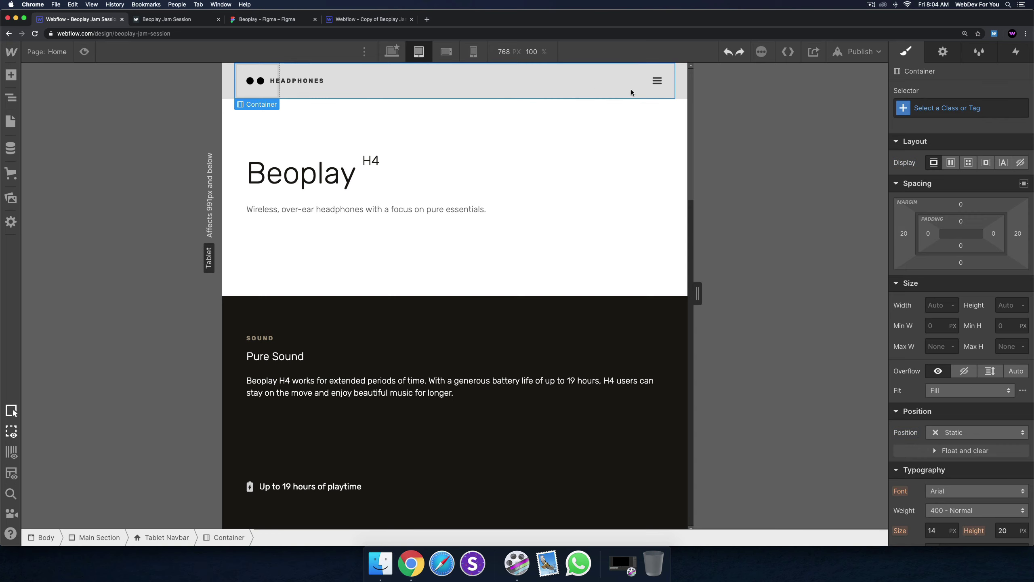
{"action": "left_click", "coordinate": [654, 85]}
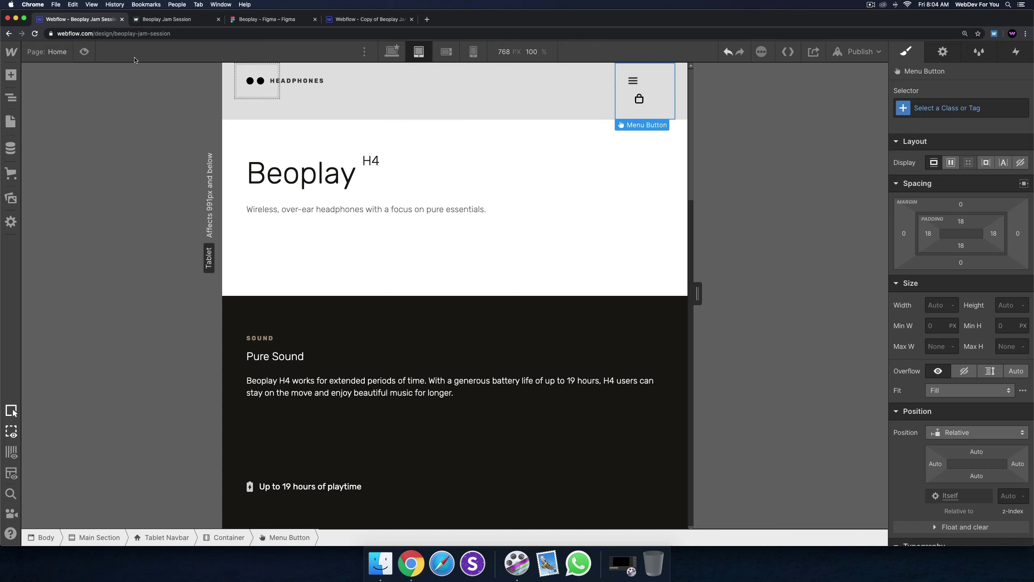
{"action": "key", "text": "super+shift+p"}
{"action": "left_click", "coordinate": [702, 99]}
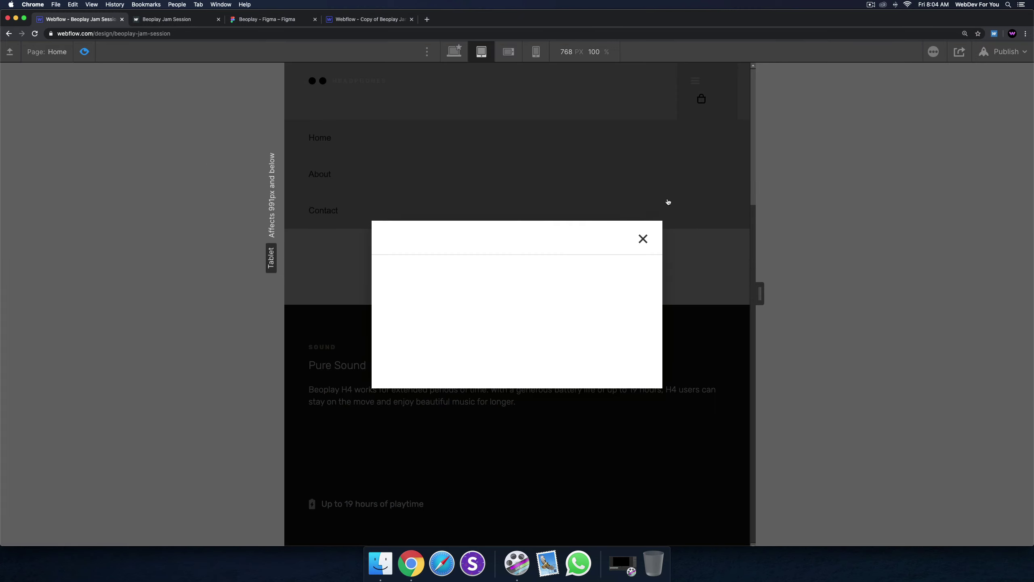
{"action": "left_click", "coordinate": [643, 240]}
{"action": "left_click", "coordinate": [85, 50]}
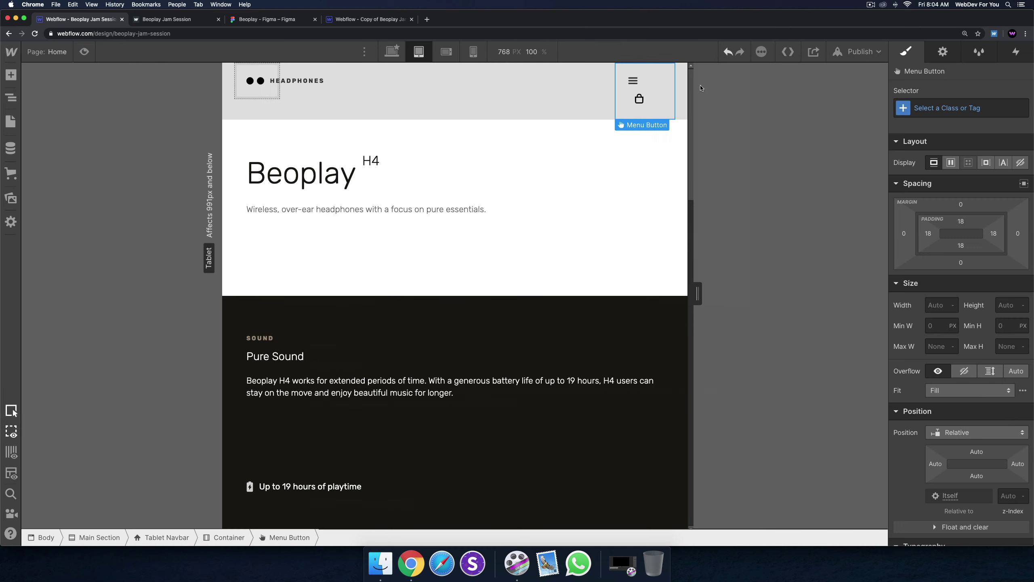
Step: Try placing the cart directly in the Tablet Navbar's Container and test opening and closing it in preview
{"action": "left_click", "coordinate": [584, 84]}
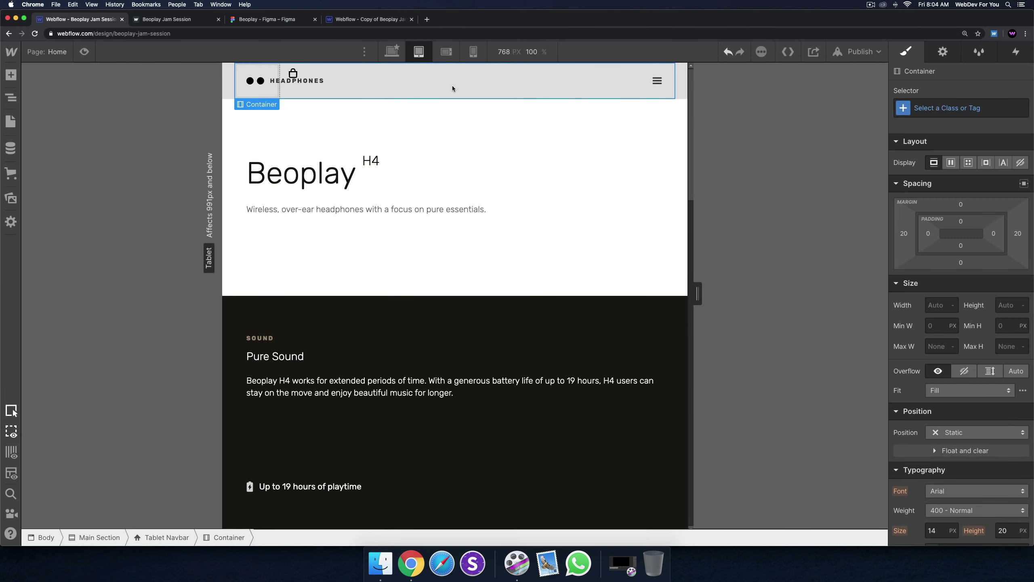
{"action": "left_click", "coordinate": [93, 52]}
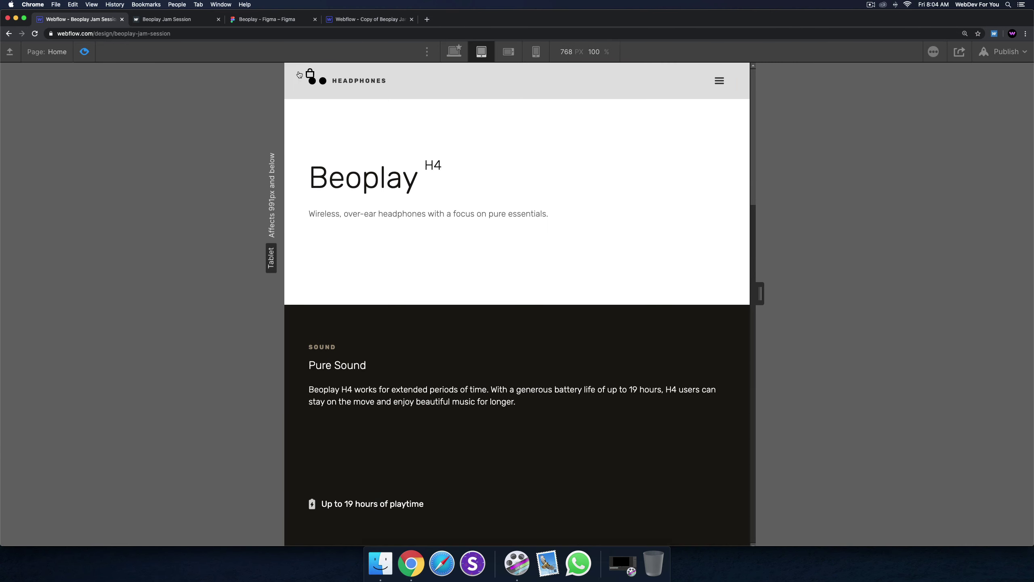
{"action": "left_click", "coordinate": [299, 75]}
{"action": "left_click", "coordinate": [643, 238]}
{"action": "left_click", "coordinate": [94, 52]}
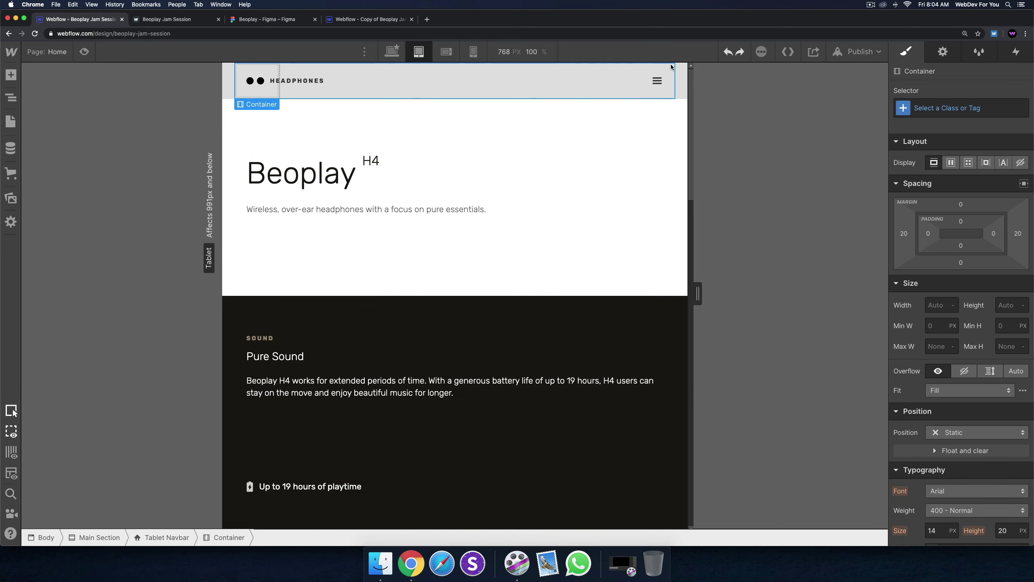
Step: Check the Tablet Navbar across the desktop, tablet and mobile breakpoints, finishing on the tablet view
{"action": "left_click", "coordinate": [681, 69]}
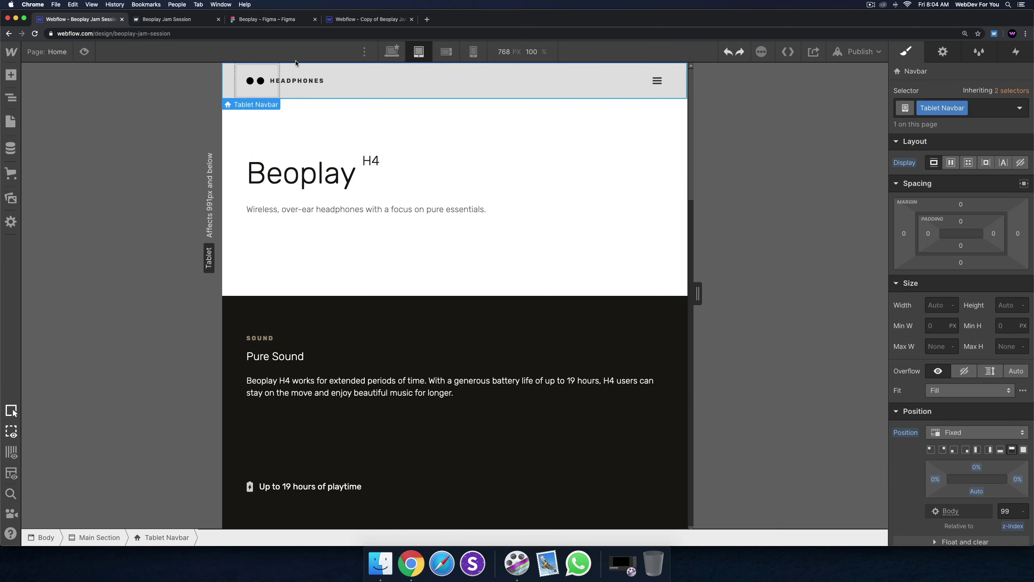
{"action": "left_click", "coordinate": [389, 54]}
{"action": "left_click", "coordinate": [419, 51]}
{"action": "left_click", "coordinate": [447, 52]}
{"action": "left_click", "coordinate": [473, 51]}
{"action": "left_click", "coordinate": [446, 52]}
{"action": "left_click", "coordinate": [420, 57]}
{"action": "left_click", "coordinate": [398, 56]}
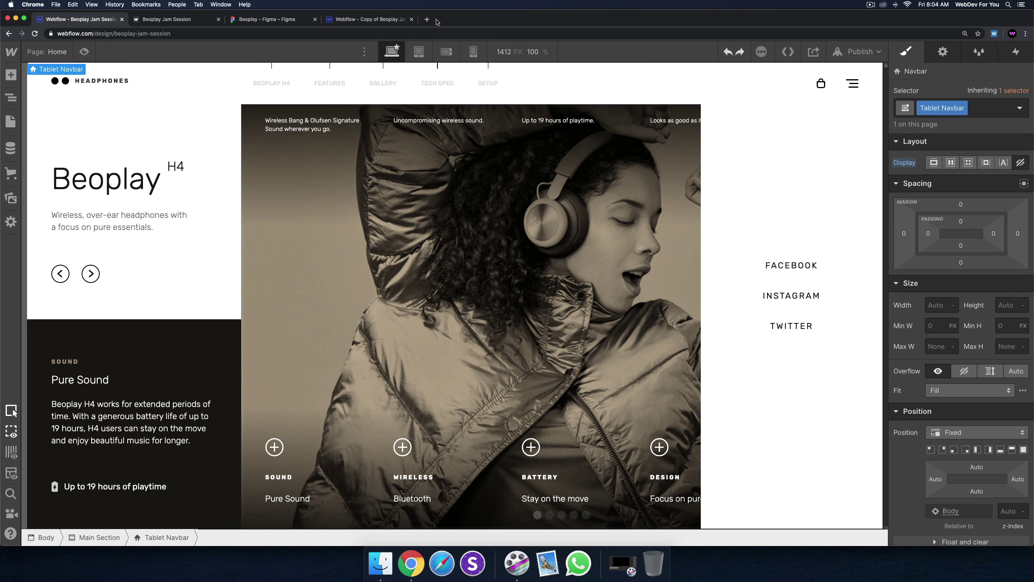
{"action": "left_click", "coordinate": [420, 52]}
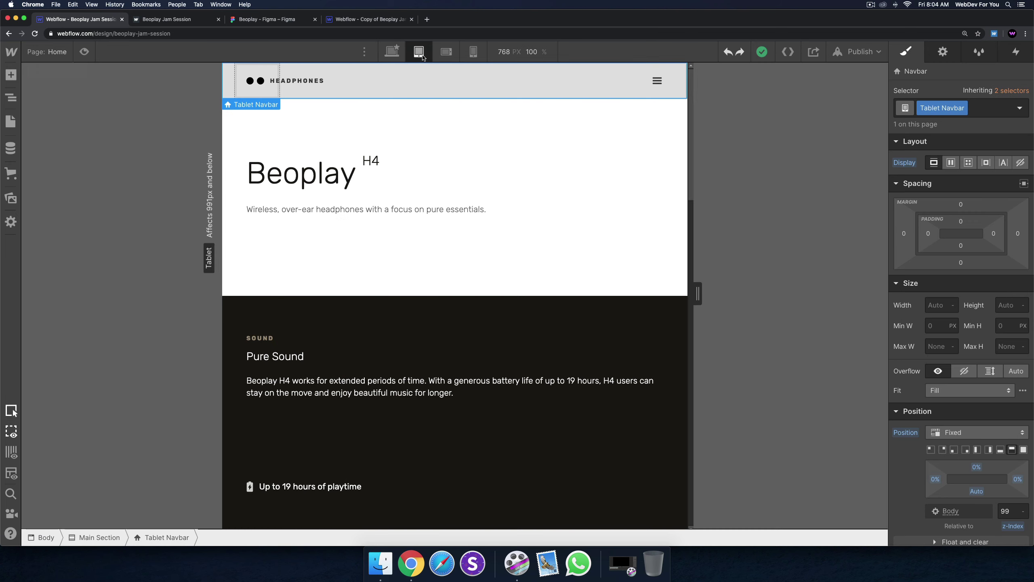
Step: Open the WebDev For You store page on Gumroad in a new browser tab
{"action": "left_click", "coordinate": [427, 20]}
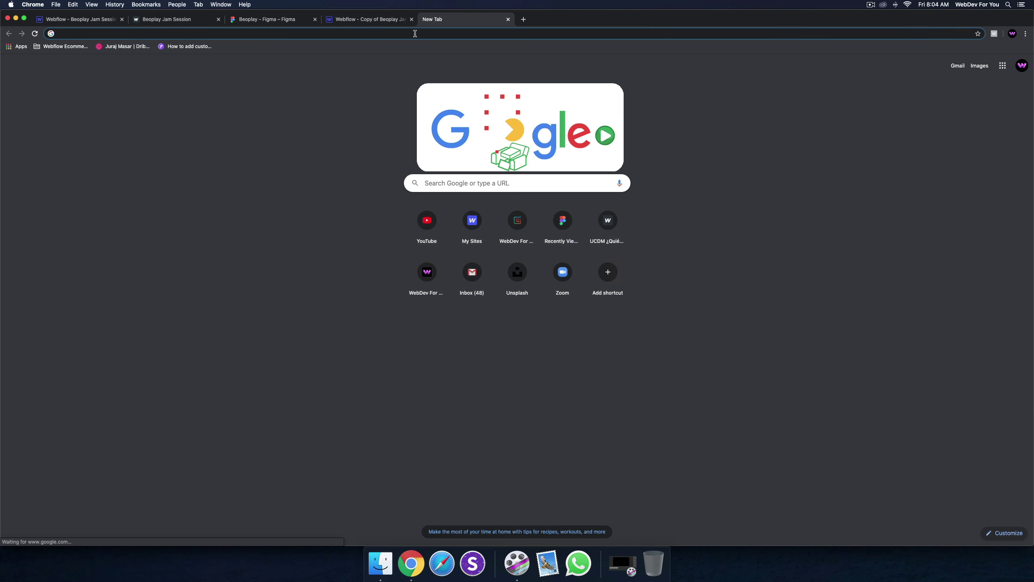
{"action": "type", "text": "w"}
{"action": "key", "text": "BackSpace"}
{"action": "key", "text": "BackSpace"}
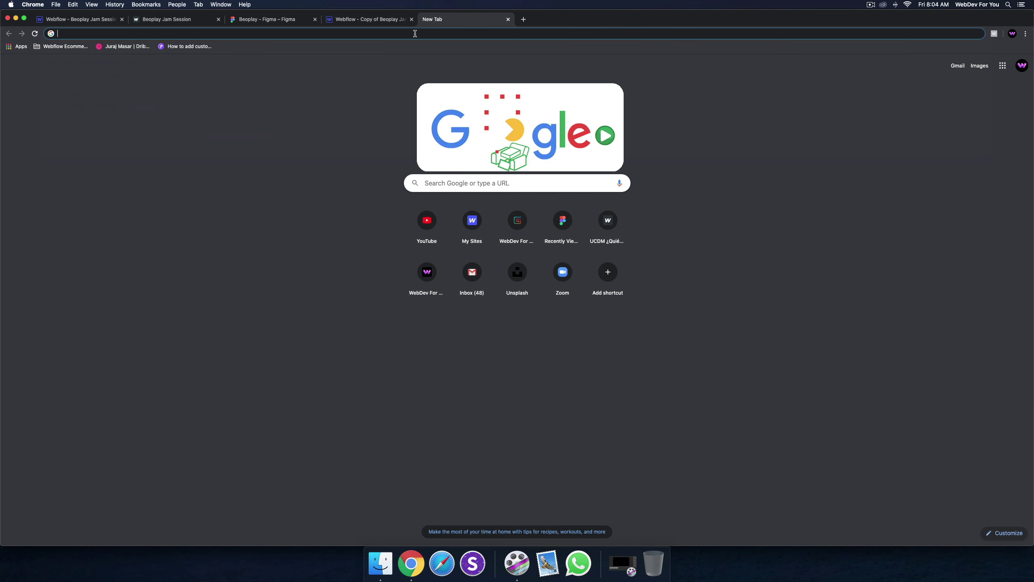
{"action": "type", "text": "gum"}
{"action": "key", "text": "Return"}
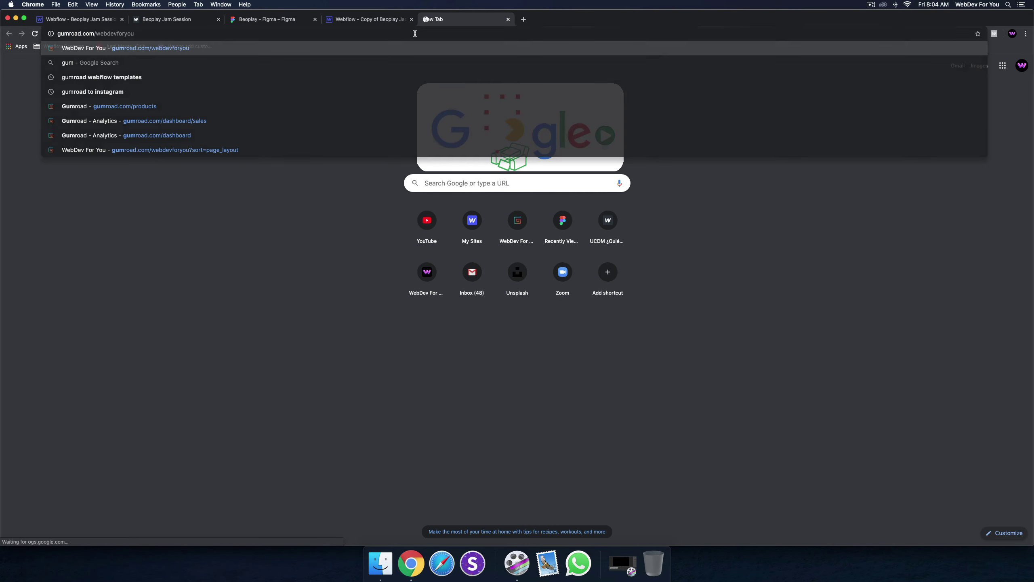
Step: Browse the portfolio templates in the Gumroad store, view two multi-page templates' details, and return to the Webflow project
{"action": "scroll", "coordinate": [448, 204], "scroll_direction": "down", "scroll_amount": 5}
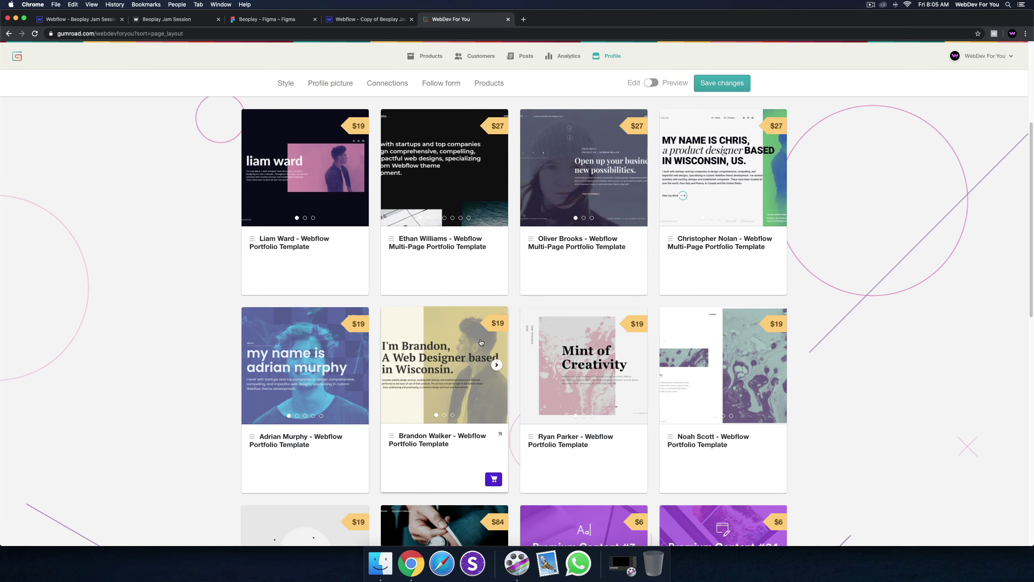
{"action": "scroll", "coordinate": [500, 345], "scroll_direction": "down", "scroll_amount": 2}
{"action": "scroll", "coordinate": [530, 293], "scroll_direction": "up", "scroll_amount": 6}
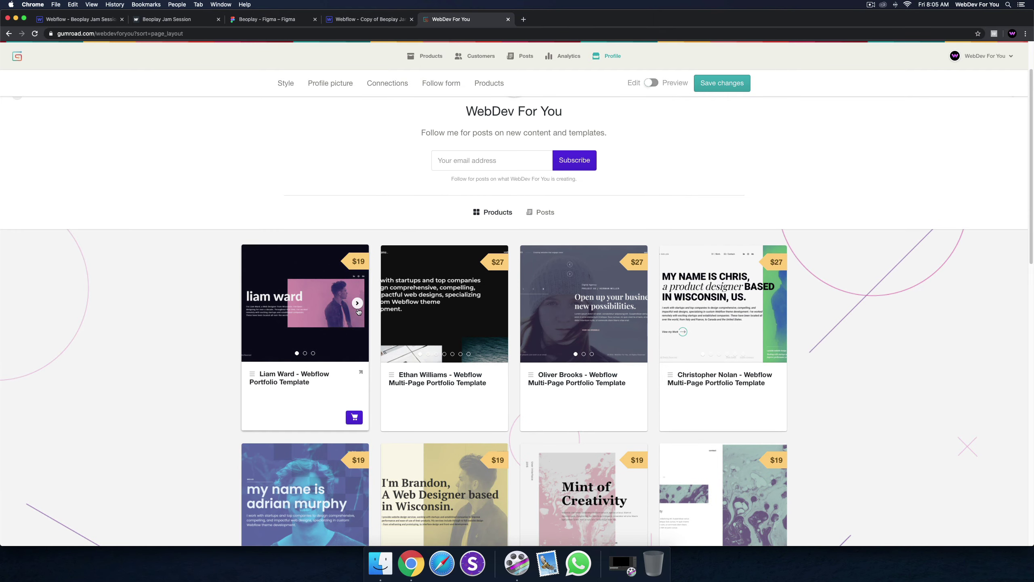
{"action": "left_click", "coordinate": [362, 302]}
{"action": "left_click", "coordinate": [362, 303]}
{"action": "left_click", "coordinate": [488, 305]}
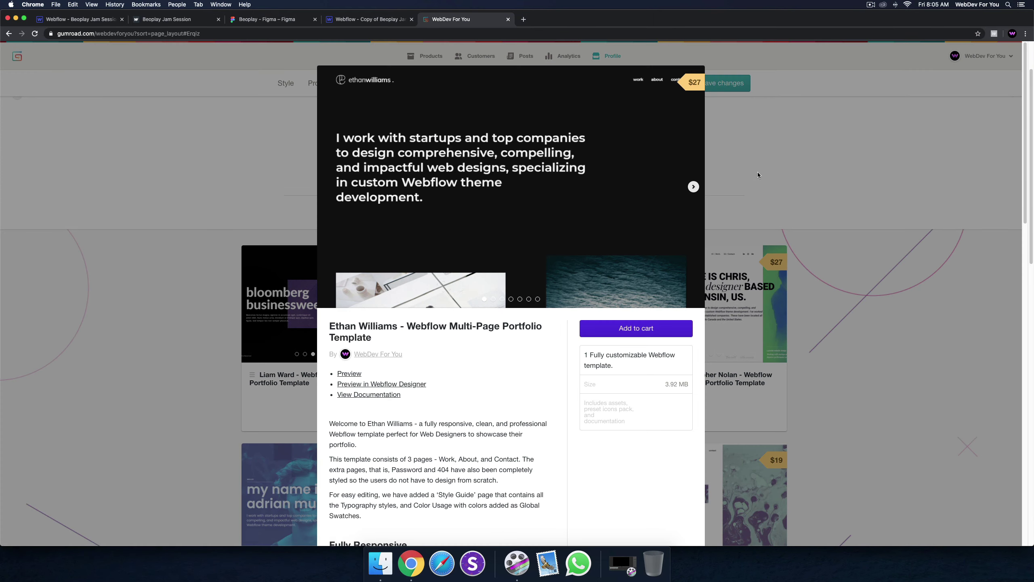
{"action": "left_click", "coordinate": [757, 172]}
{"action": "left_click", "coordinate": [636, 302]}
{"action": "left_click", "coordinate": [636, 303]}
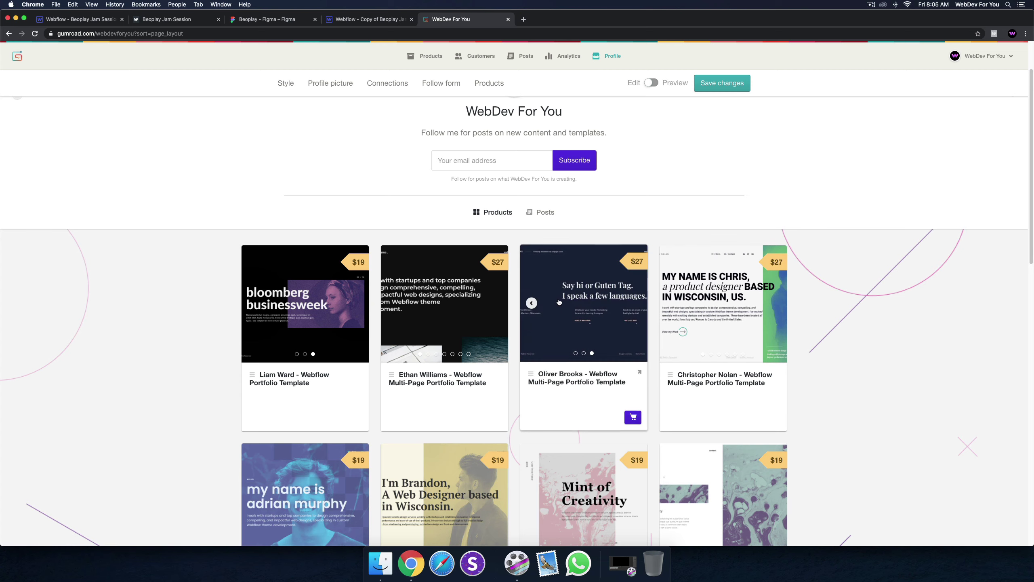
{"action": "left_click", "coordinate": [611, 309]}
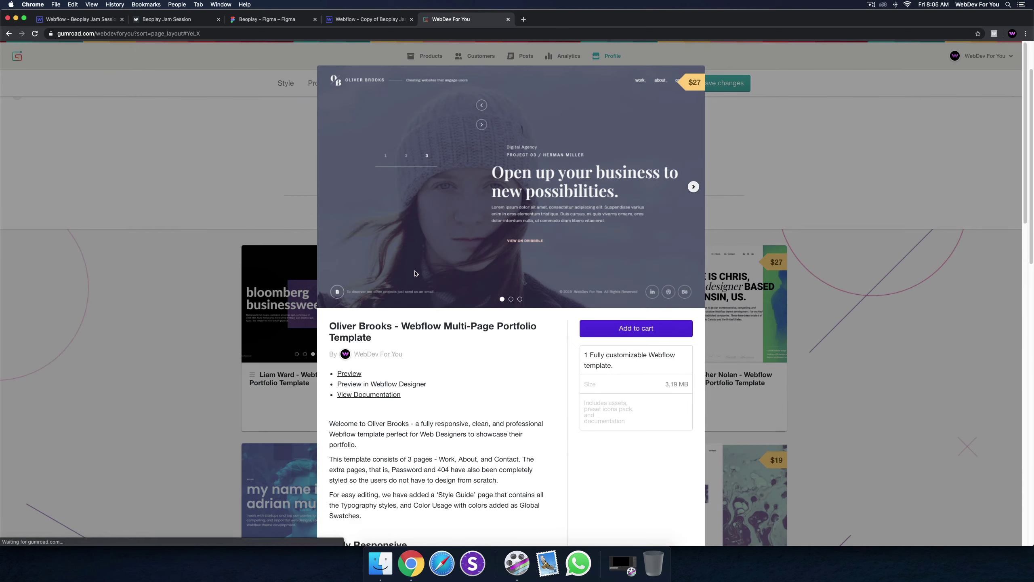
{"action": "left_click", "coordinate": [800, 309]}
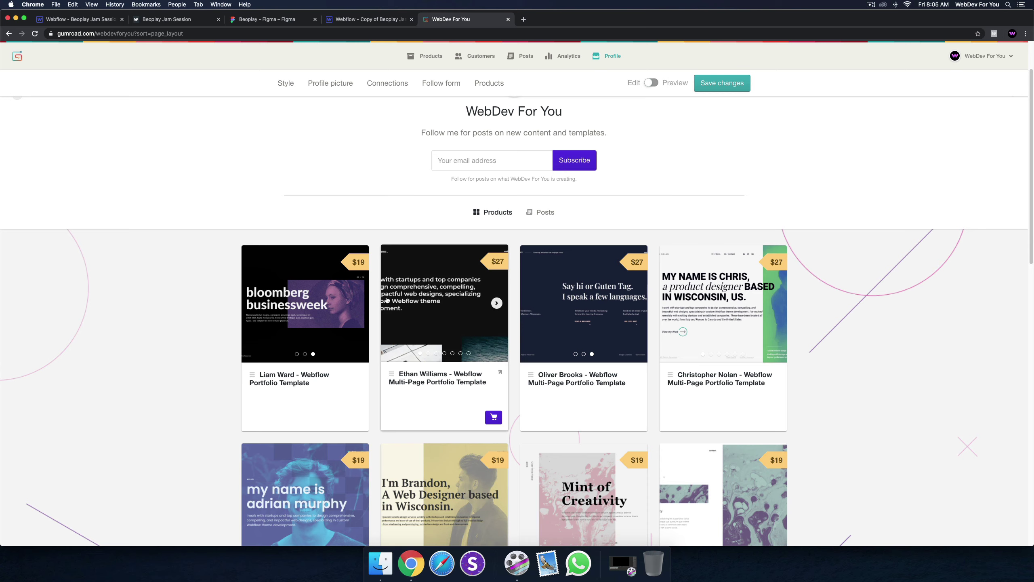
{"action": "scroll", "coordinate": [392, 290], "scroll_direction": "down", "scroll_amount": 6}
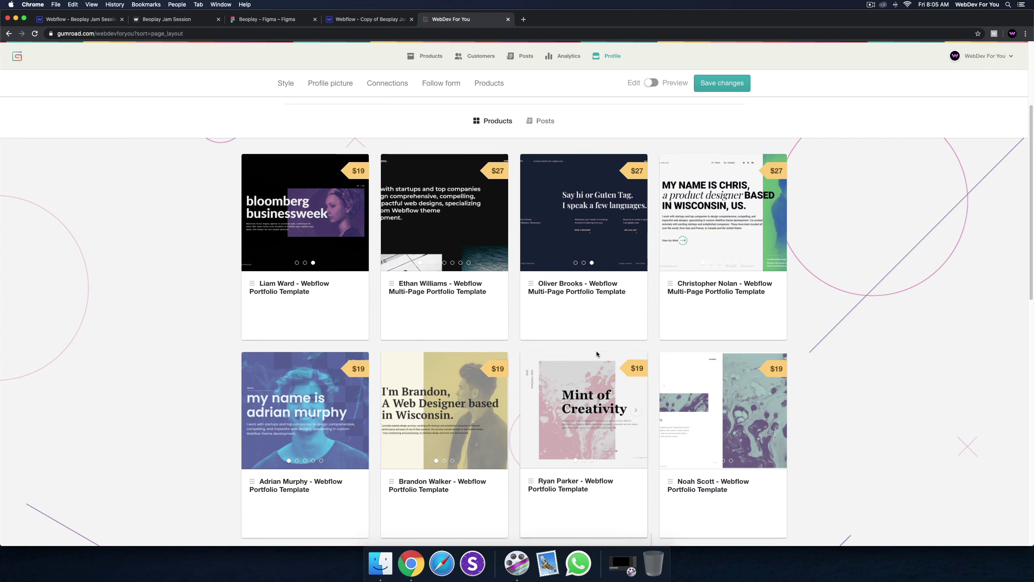
{"action": "scroll", "coordinate": [396, 324], "scroll_direction": "down", "scroll_amount": 3}
{"action": "scroll", "coordinate": [396, 324], "scroll_direction": "up", "scroll_amount": 10}
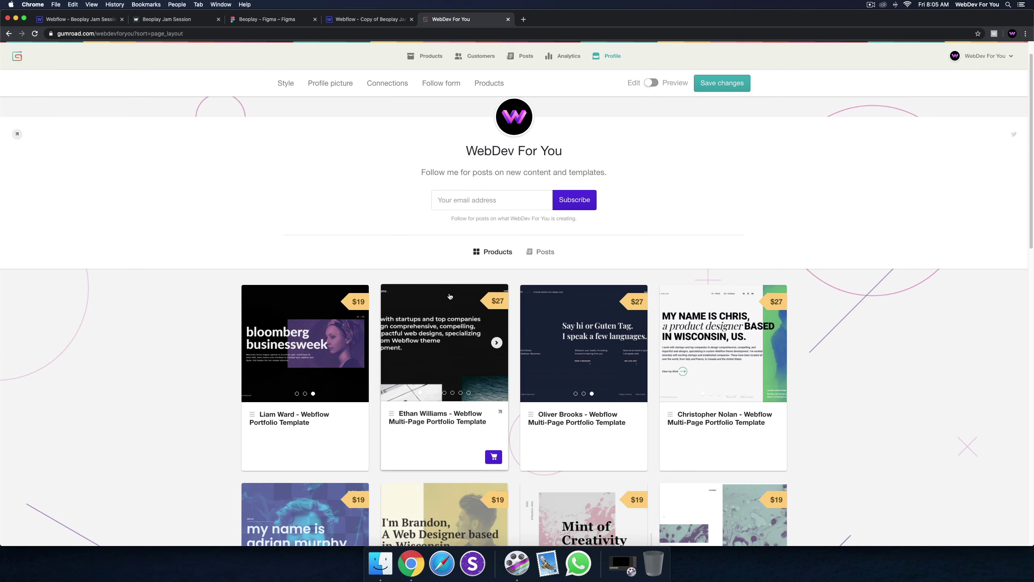
{"action": "left_click", "coordinate": [76, 20]}
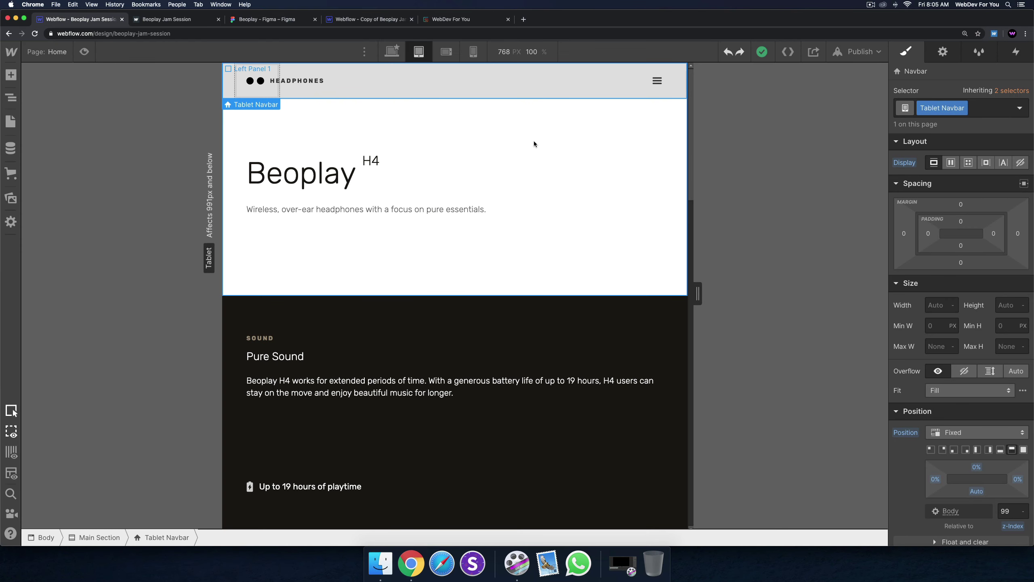